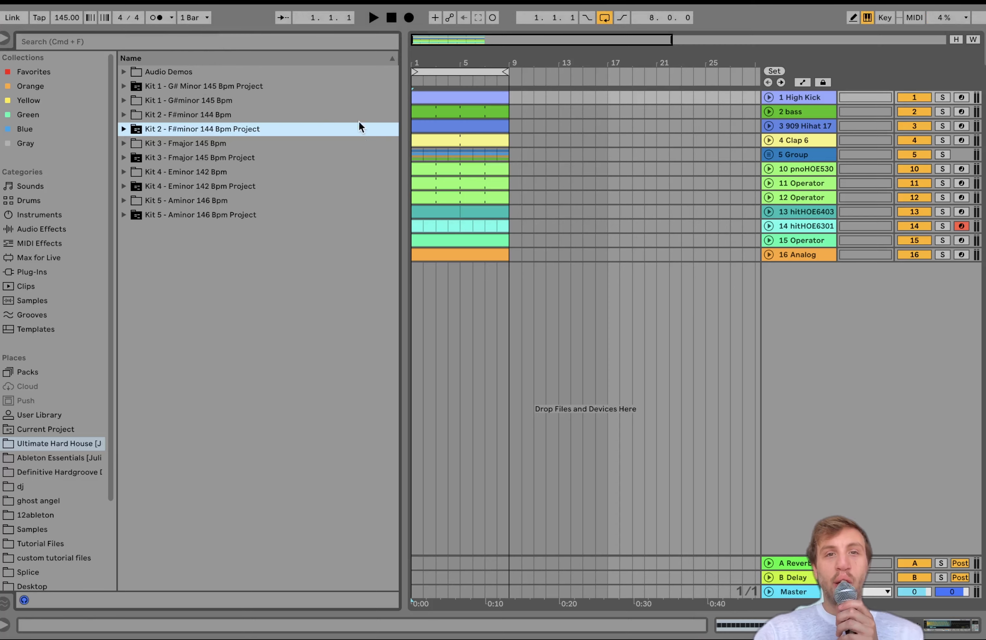
Play the eight-bar loop from bar 1, turn off arrangement looping, and stop playback
click(453, 105)
click(452, 96)
key(space)
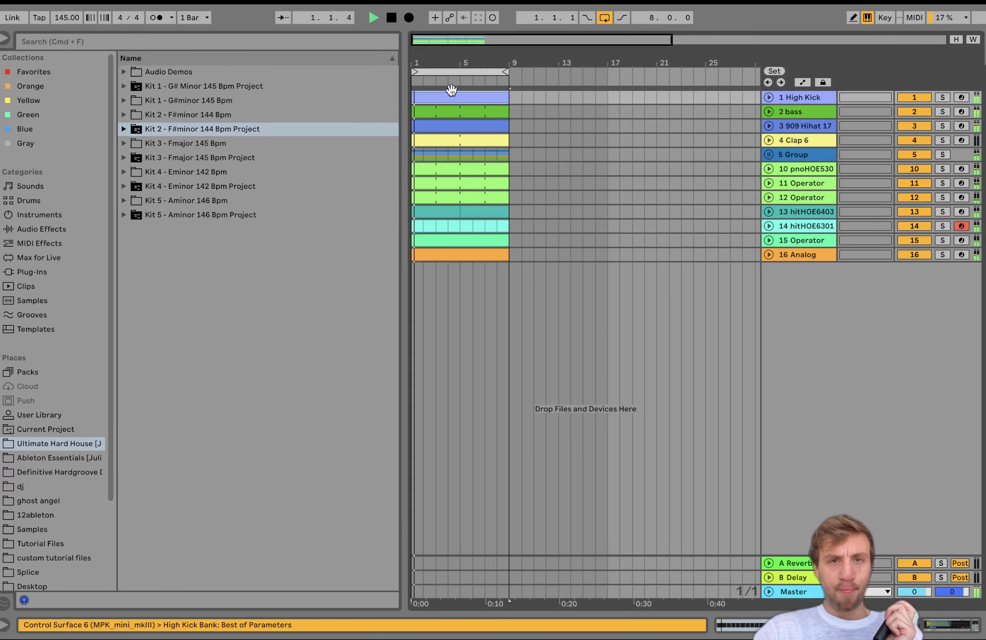
click(604, 21)
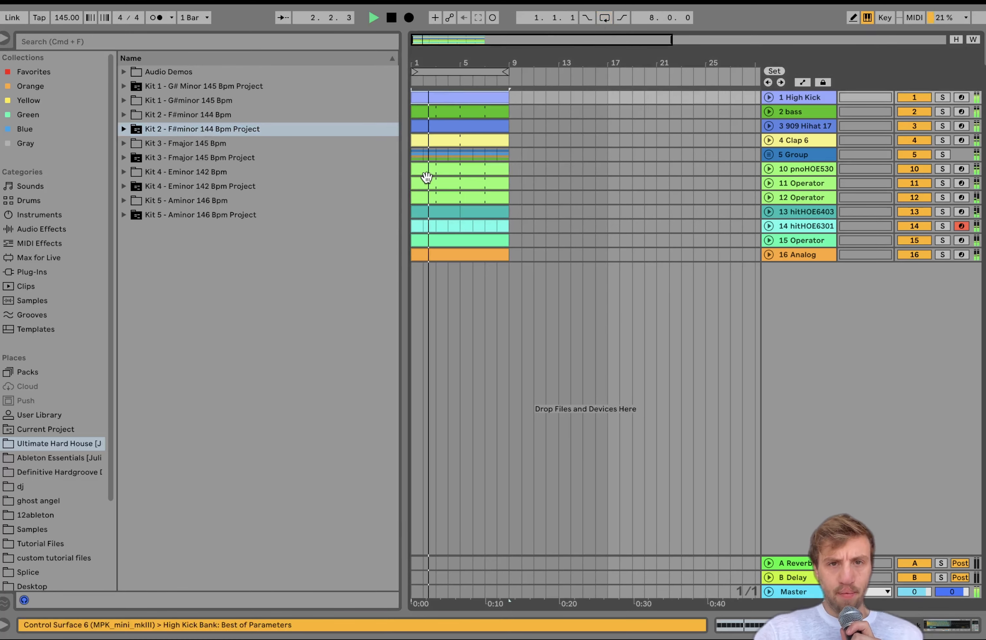
key(space)
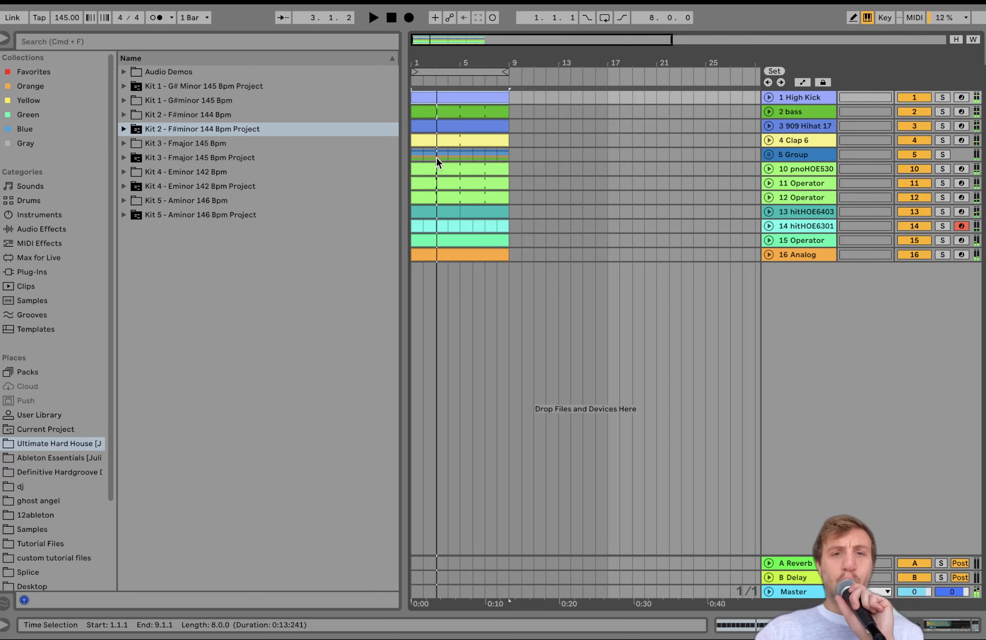
Move the eight-bar clips of tracks 1 to 5, High Kick through Group, to bar 49 and repeat them at bar 57
key(minus)
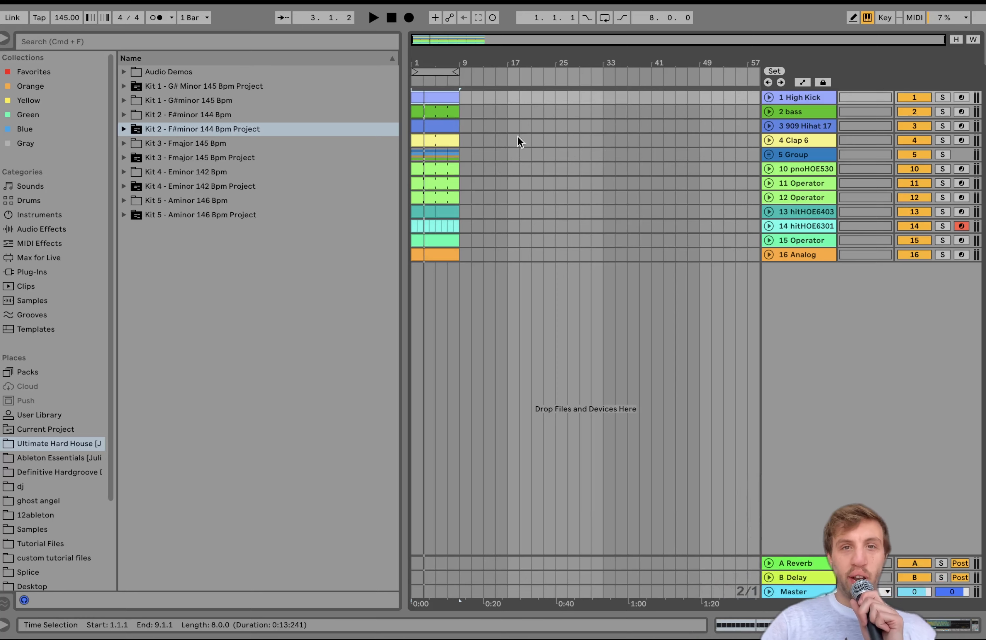
click(461, 155)
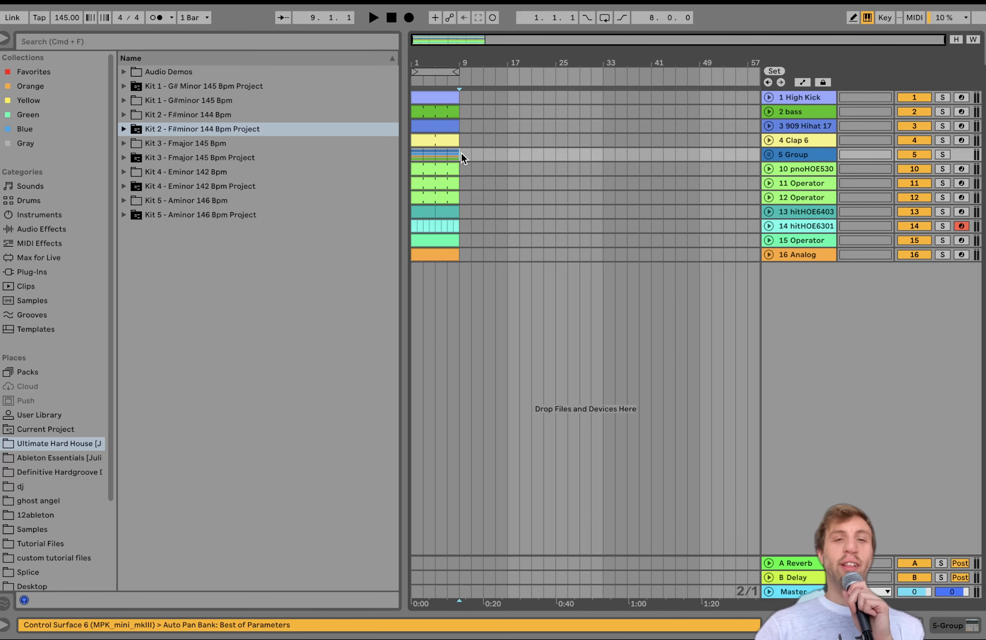
click(437, 88)
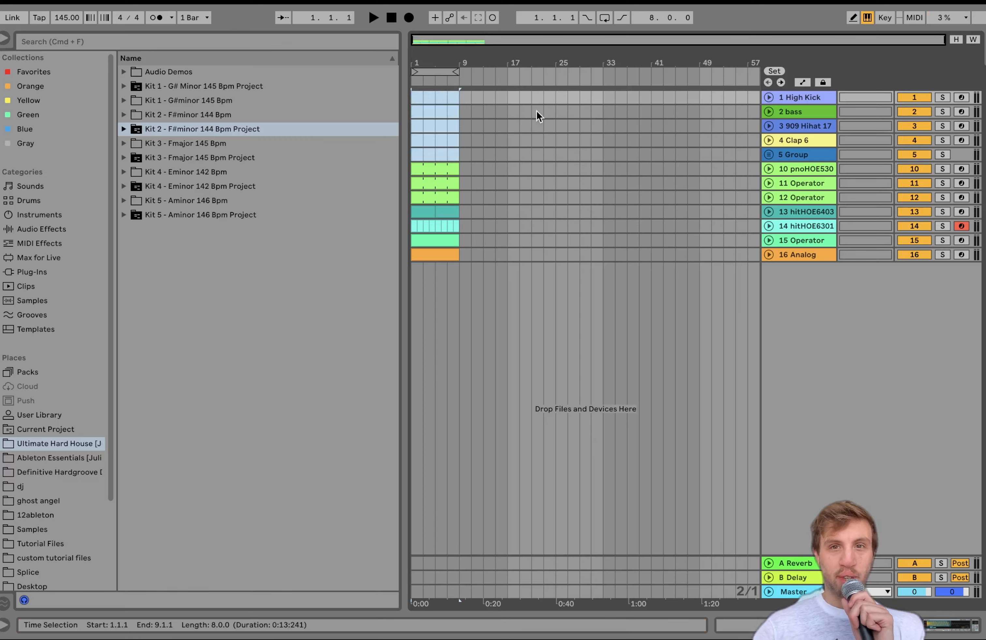
click(704, 99)
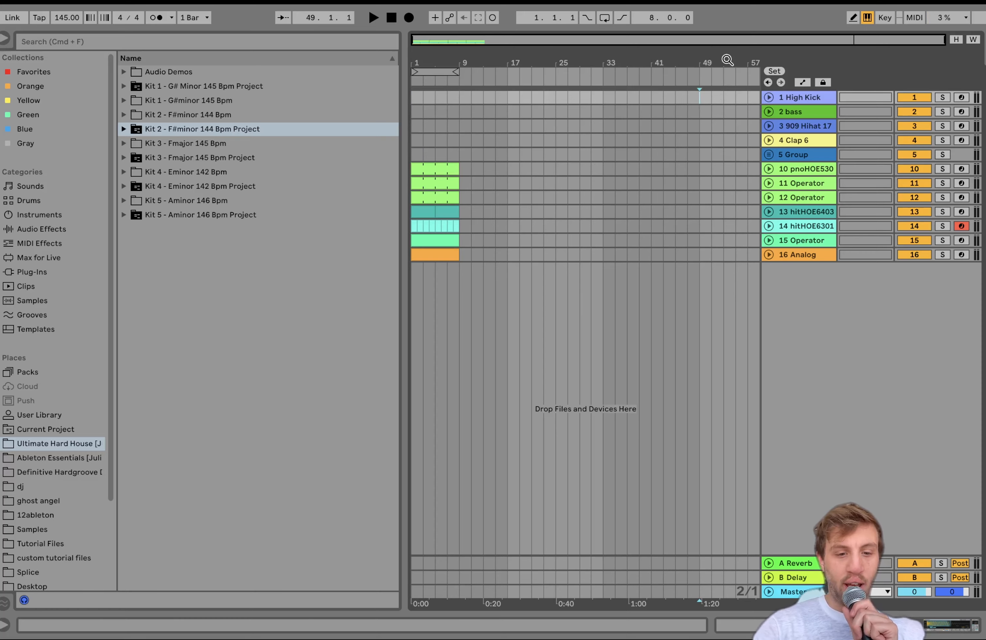
key(super+v)
key(super+v)
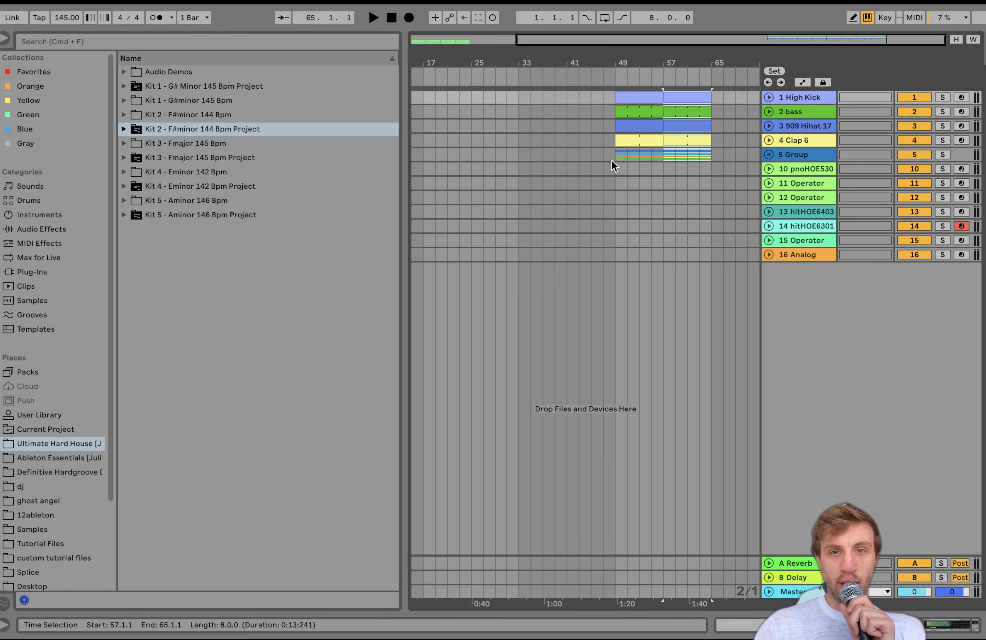
Move the eight-bar clips of tracks 10 to 16 from bar 1 to bar 49 and duplicate them at bar 57
key(w)
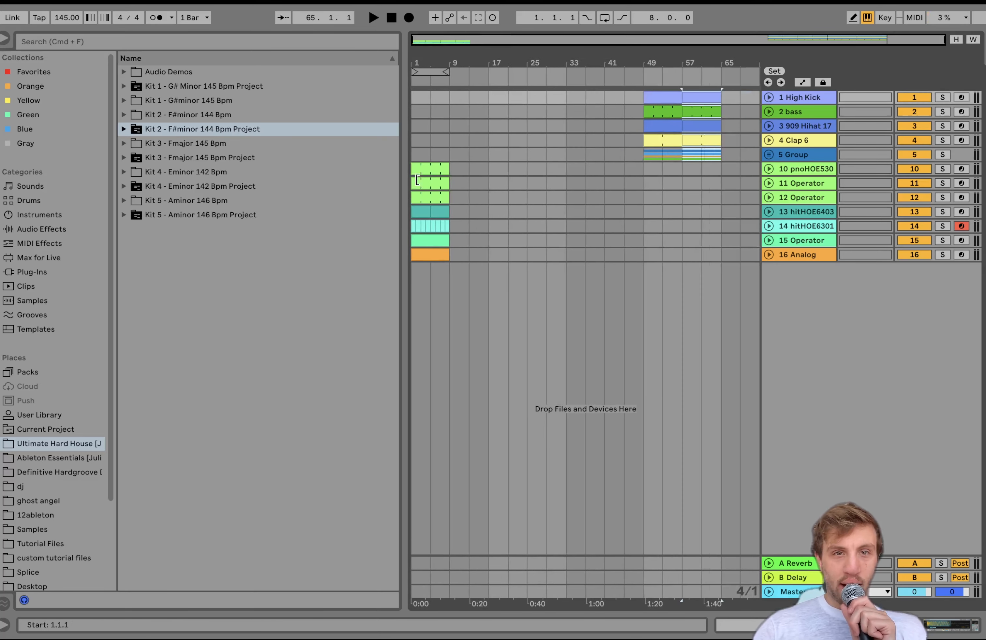
click(428, 171)
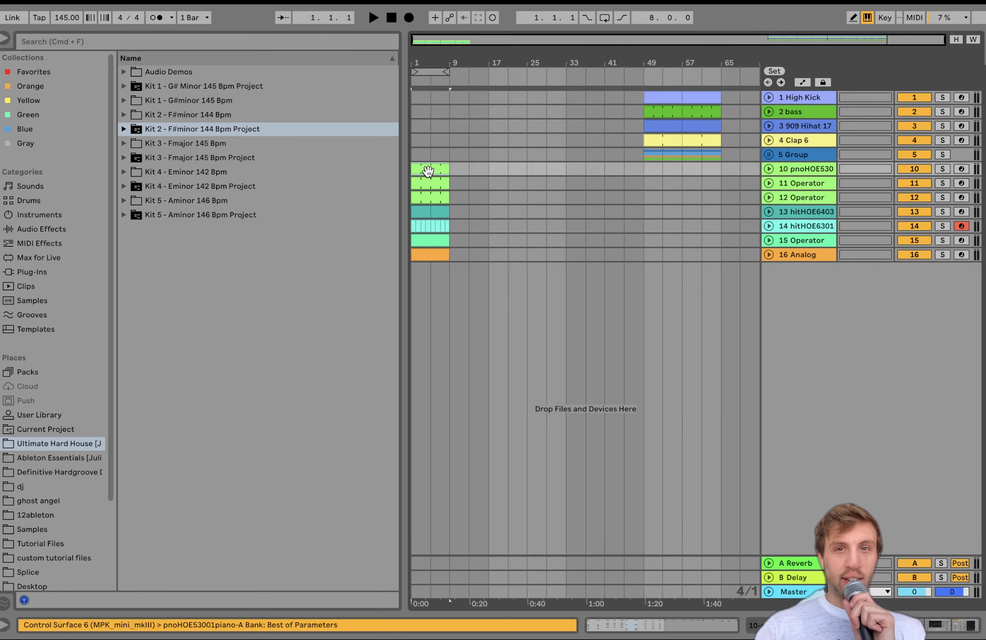
click(440, 254)
key(space)
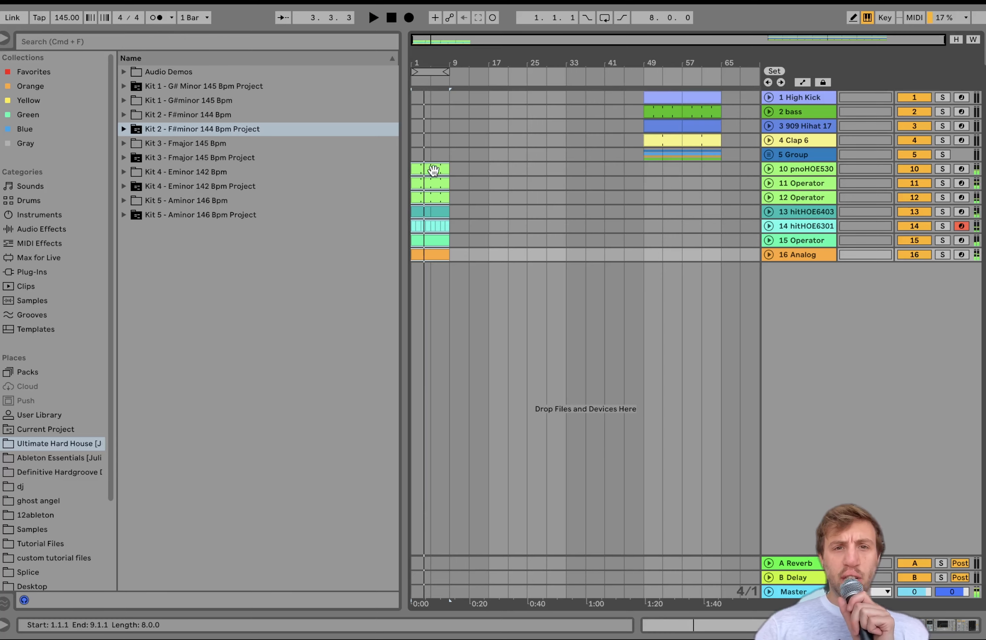
drag(432, 170, 656, 170)
key(ctrl+d)
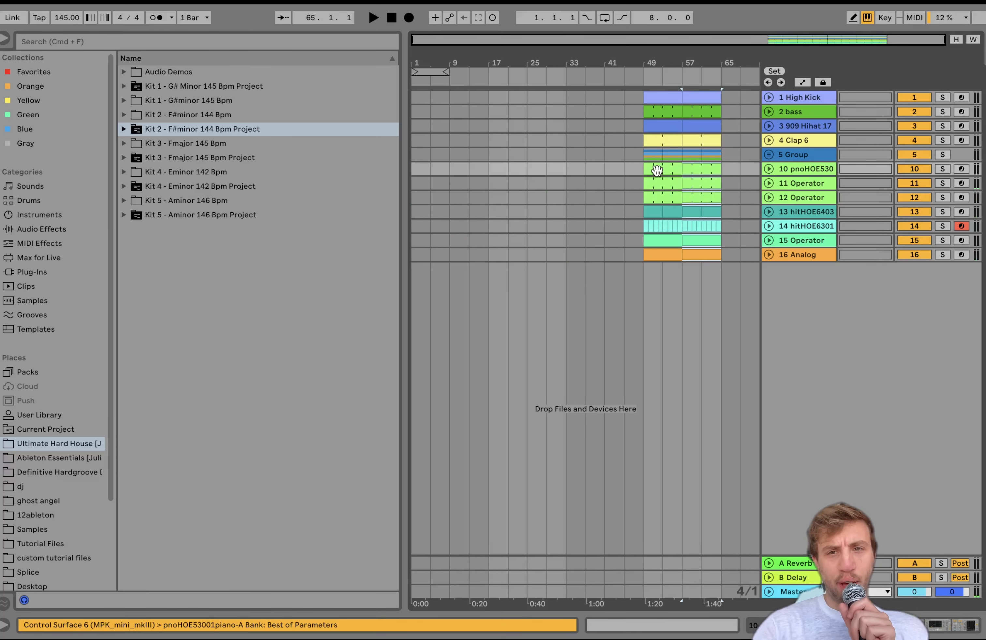
Paste copies of the eight-bar clips of tracks 10 to 16 at bars 41 and 33
click(603, 164)
key(ctrl+v)
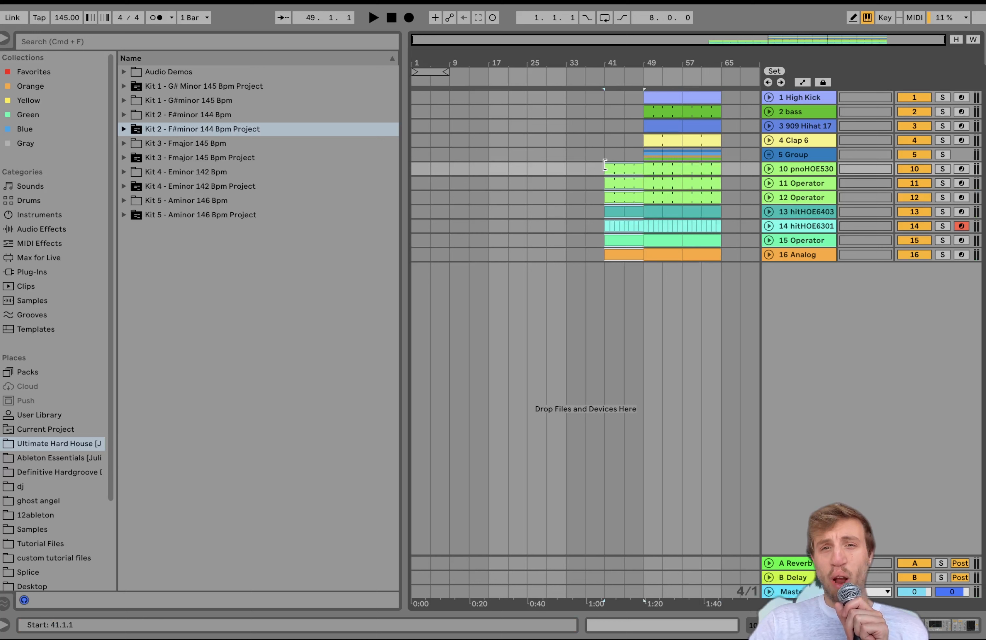
click(569, 170)
key(ctrl+v)
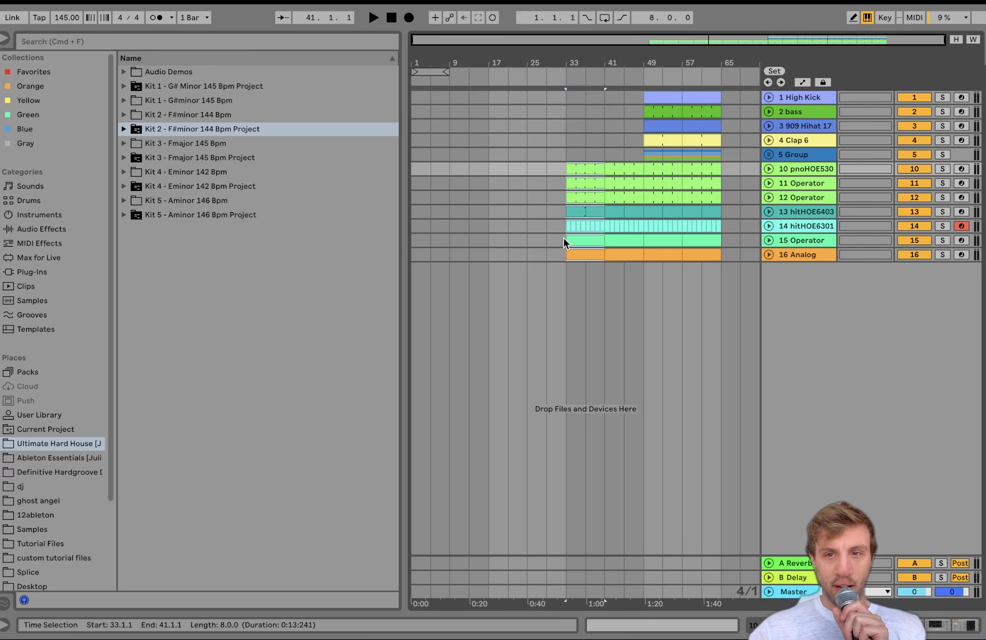
Delete the 15 Operator and 16 Analog clips between bars 33 and 41, and play from bar 33
drag(564, 241, 606, 261)
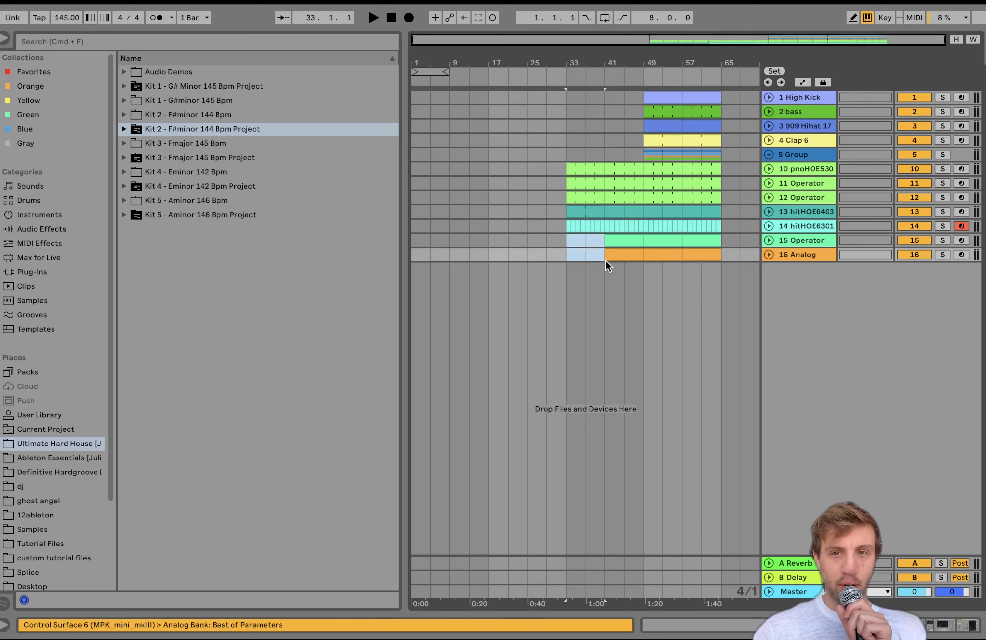
key(space)
click(560, 237)
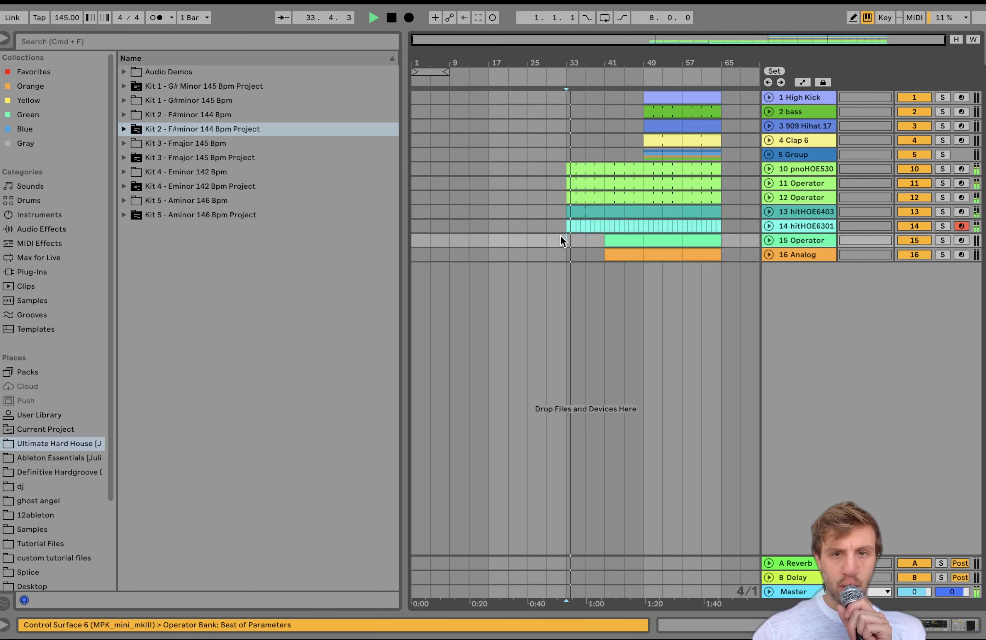
click(604, 246)
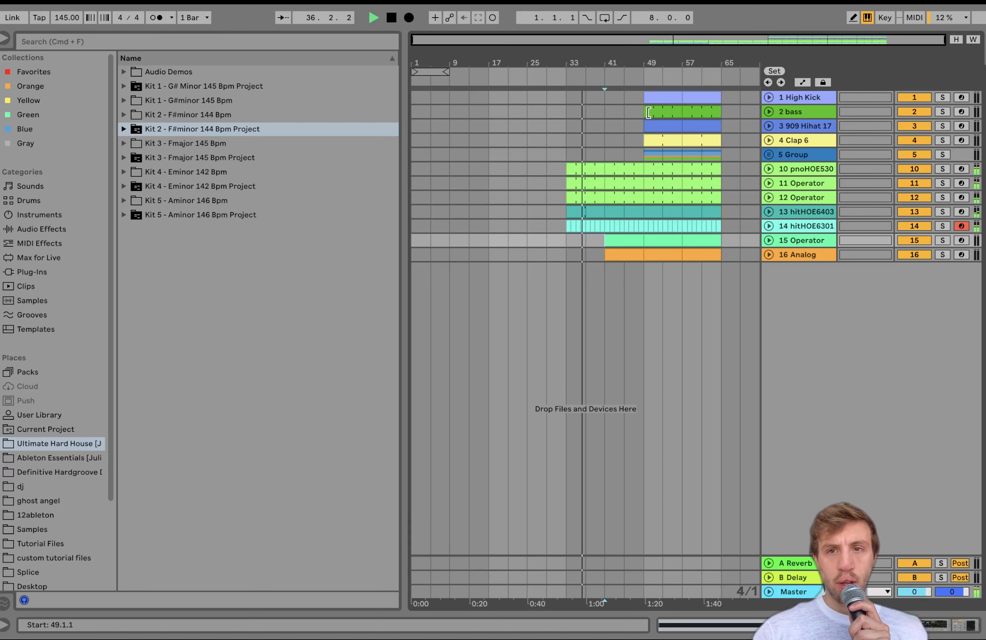
Copy the 5 Group loops in bars 49 to 57 and paste them at bar 41
drag(641, 151, 686, 157)
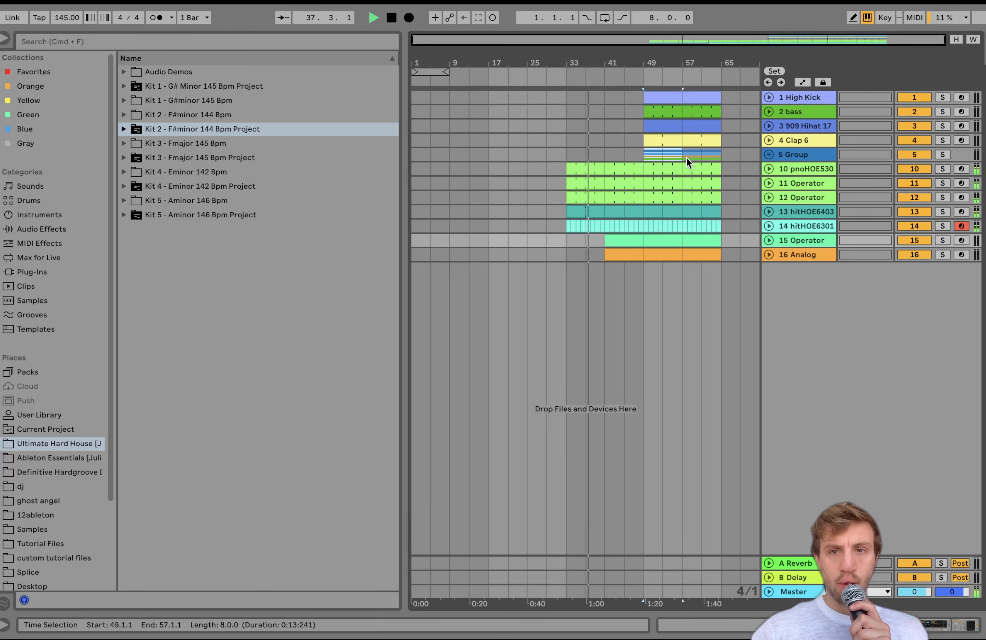
click(680, 153)
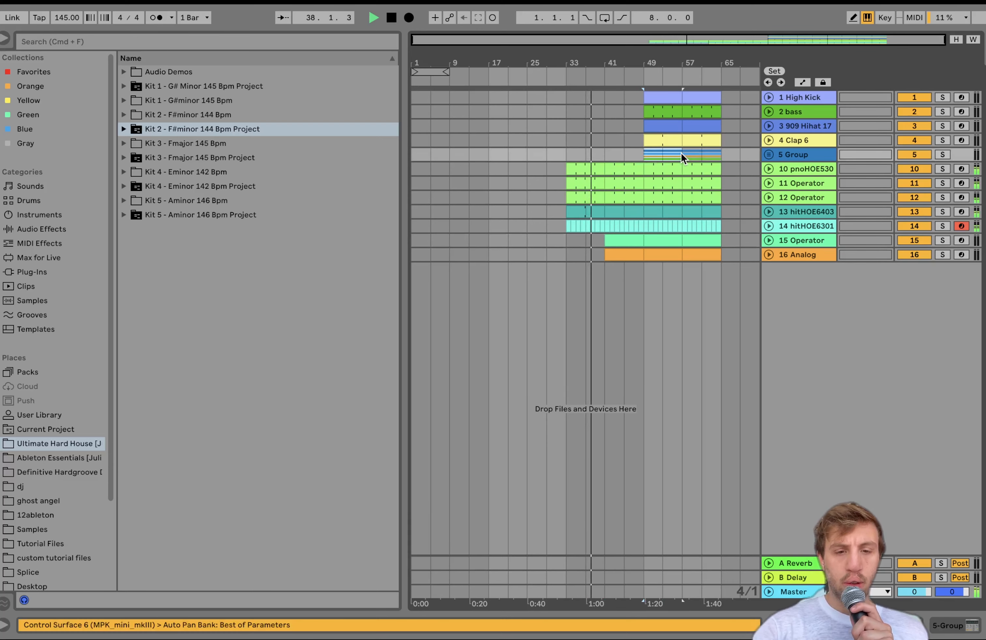
click(599, 156)
key(super+v)
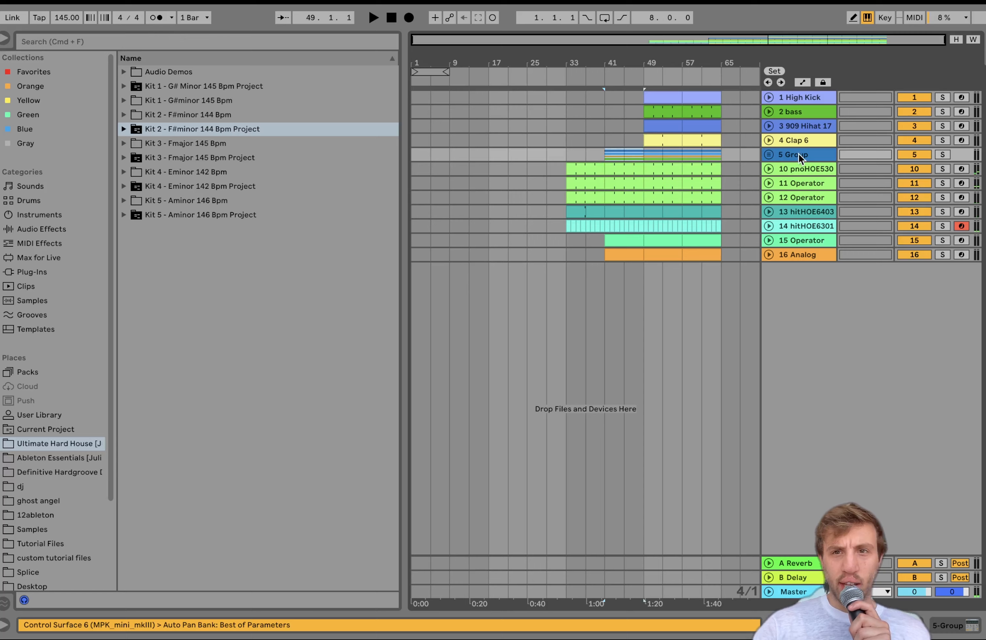
Unfold the 5 Group track, try extending the first Loop 1 clip back to bar 37, and audition it
click(768, 156)
click(607, 185)
drag(606, 185, 586, 186)
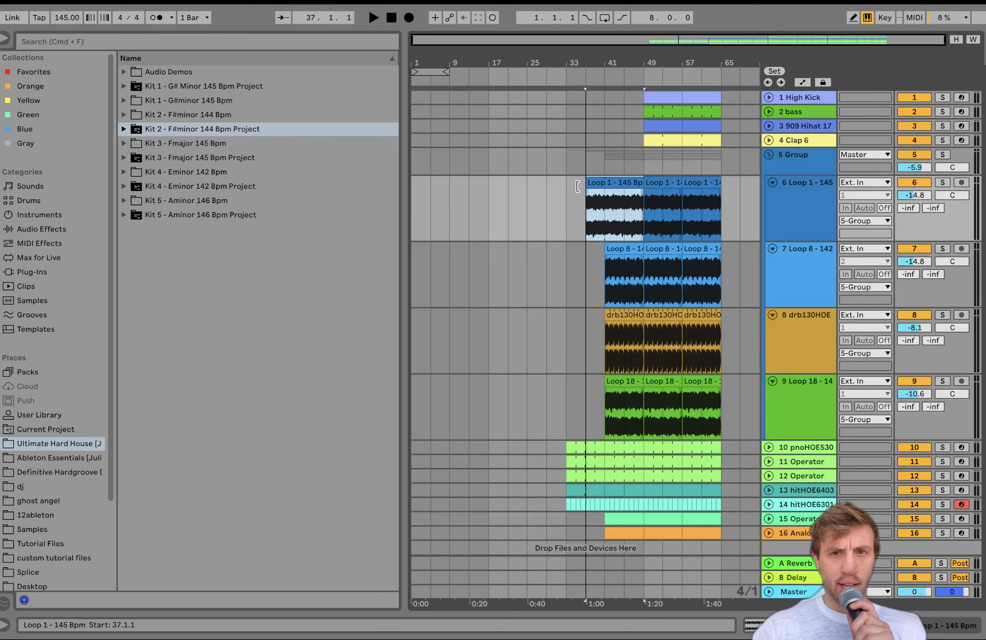
click(570, 210)
key(space)
click(576, 218)
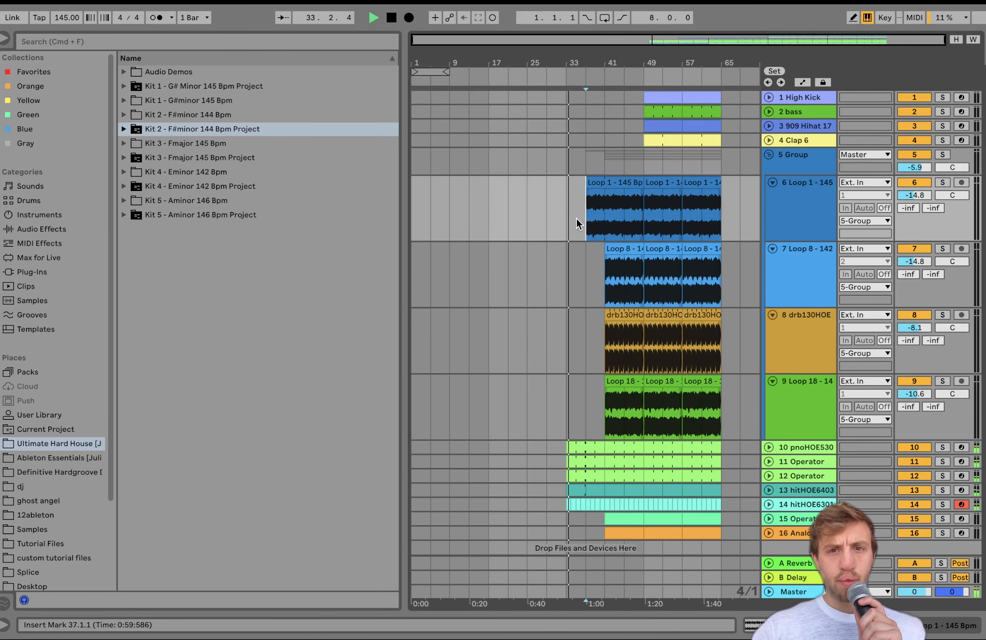
key(space)
key(space)
key(space)
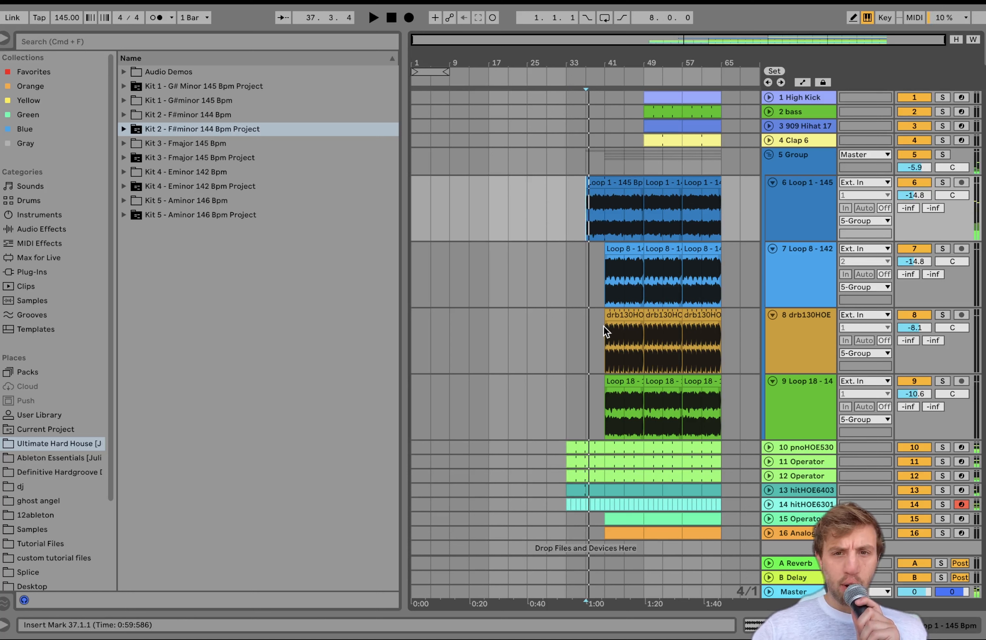
Try extending the first drb130HOE and Loop 18 clips back to bar 37 while auditioning
drag(603, 326, 586, 327)
key(space)
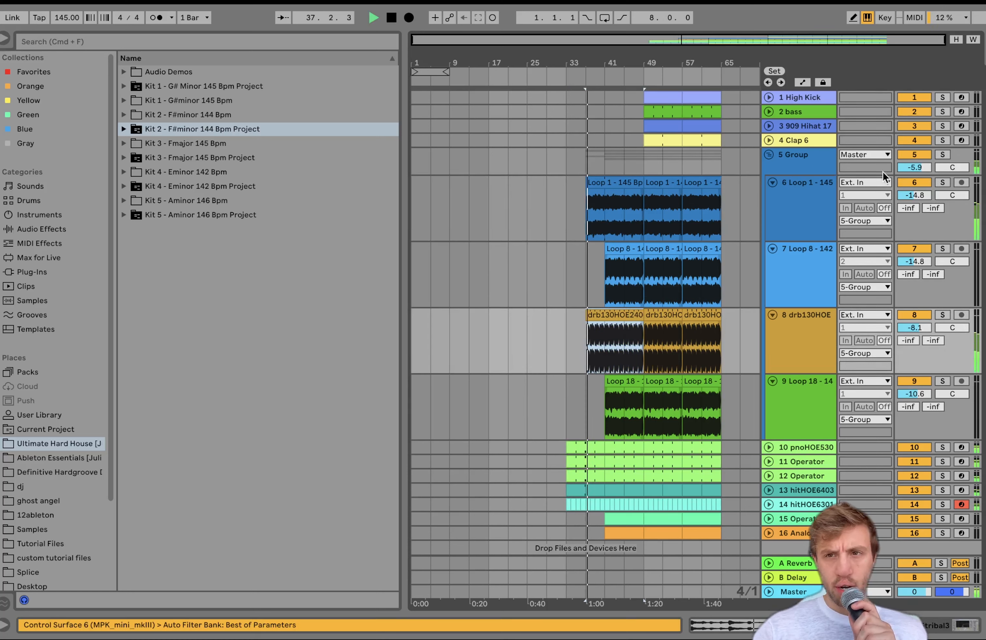
drag(605, 379, 580, 378)
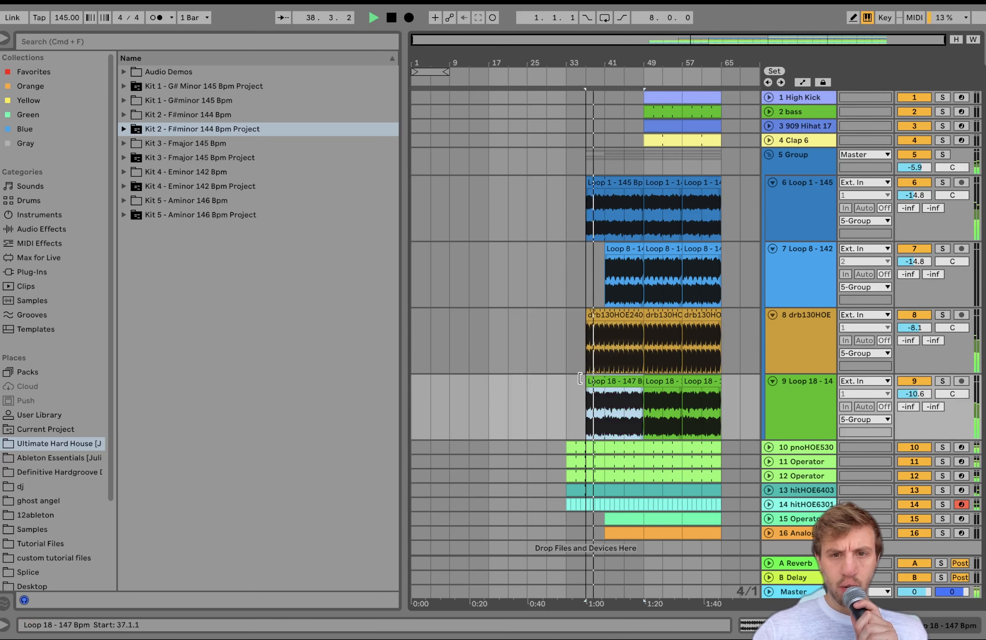
Undo the three loop extensions to bar 37 and delete all the group's clips between bars 41 and 49
key(space)
key(super+z)
key(super+z)
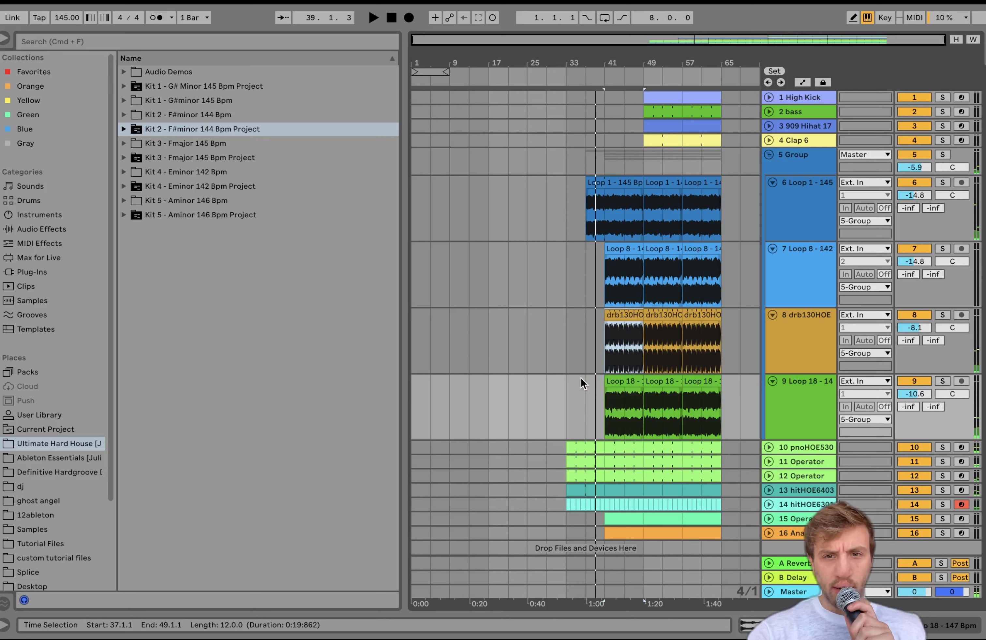
key(super+z)
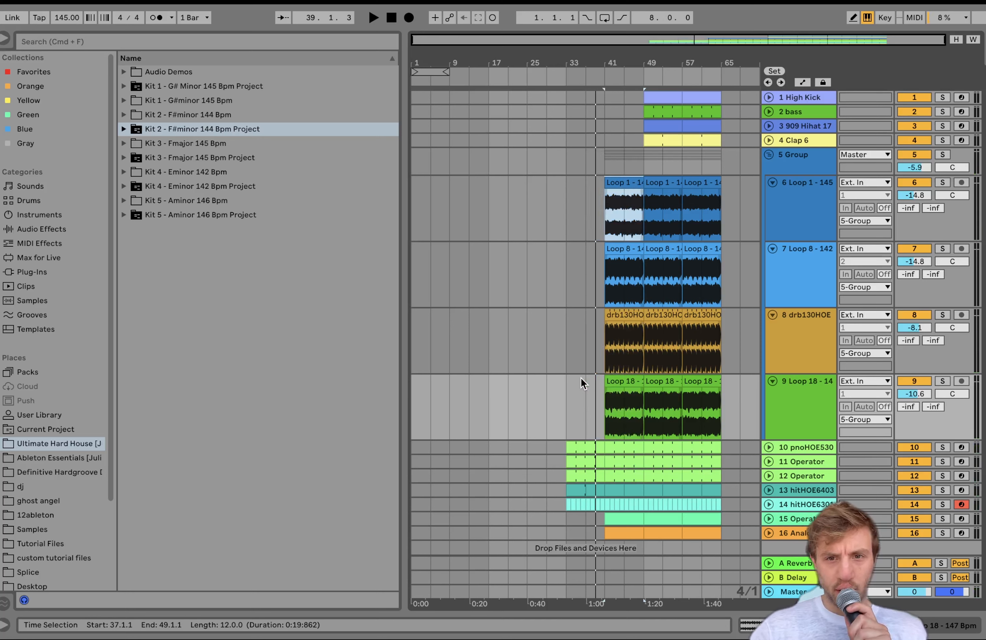
shift+click(619, 383)
key(Delete)
Play from bar 49 and set the 5 Group track's volume to -2.0 dB
click(666, 186)
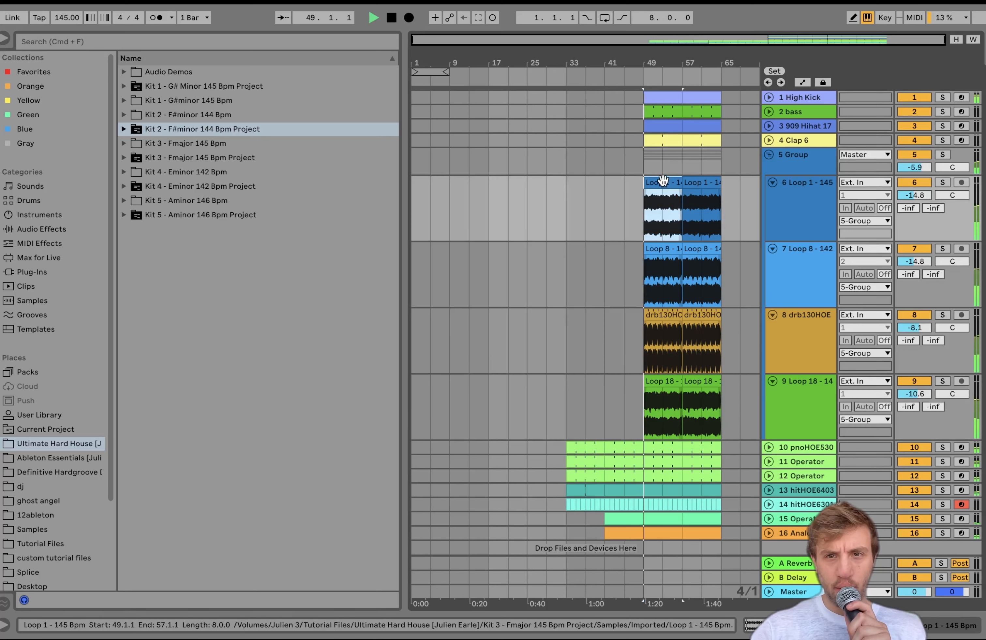
key(space)
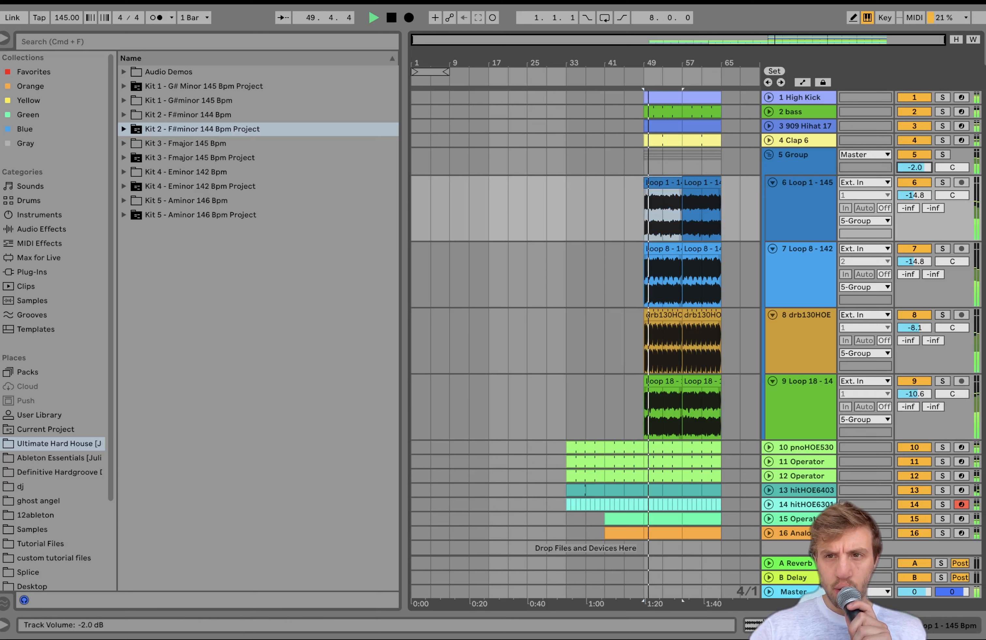
Insert an audio track below Clap 6 and paste a copy of the group's eight-bar Loop 1 clip on it at bar 41
click(816, 140)
key(space)
key(super+t)
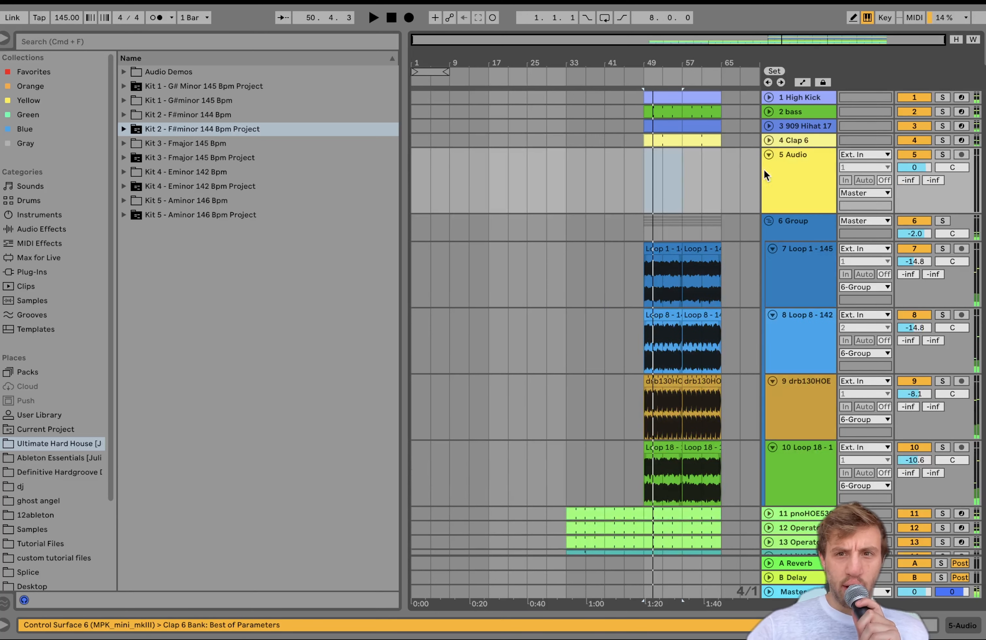
click(665, 250)
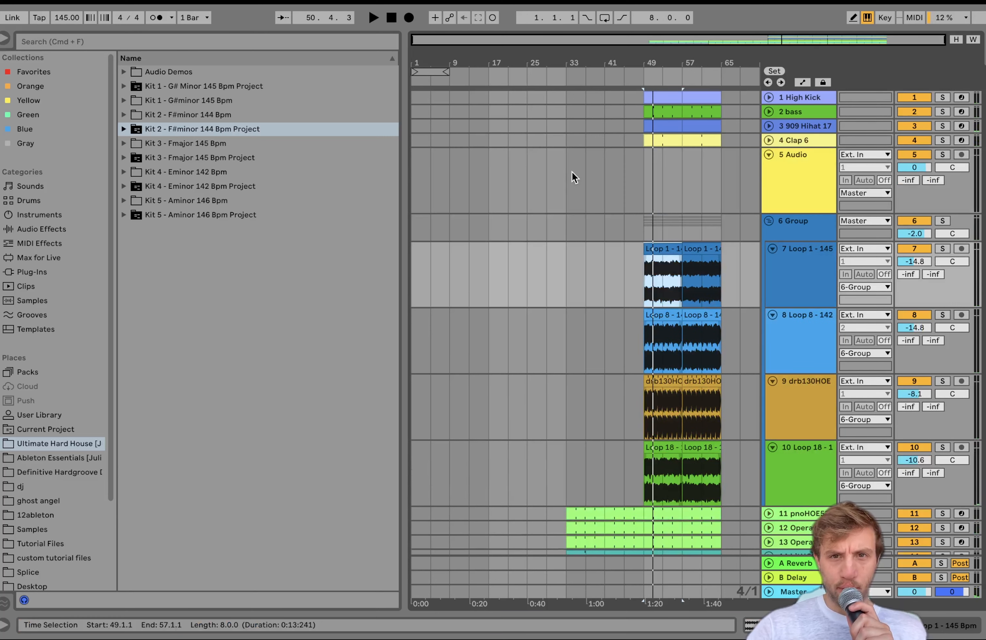
click(600, 187)
key(super+v)
Insert a second audio track above the group and paste a copy of the Loop 18 clip on it at bar 41
key(super+t)
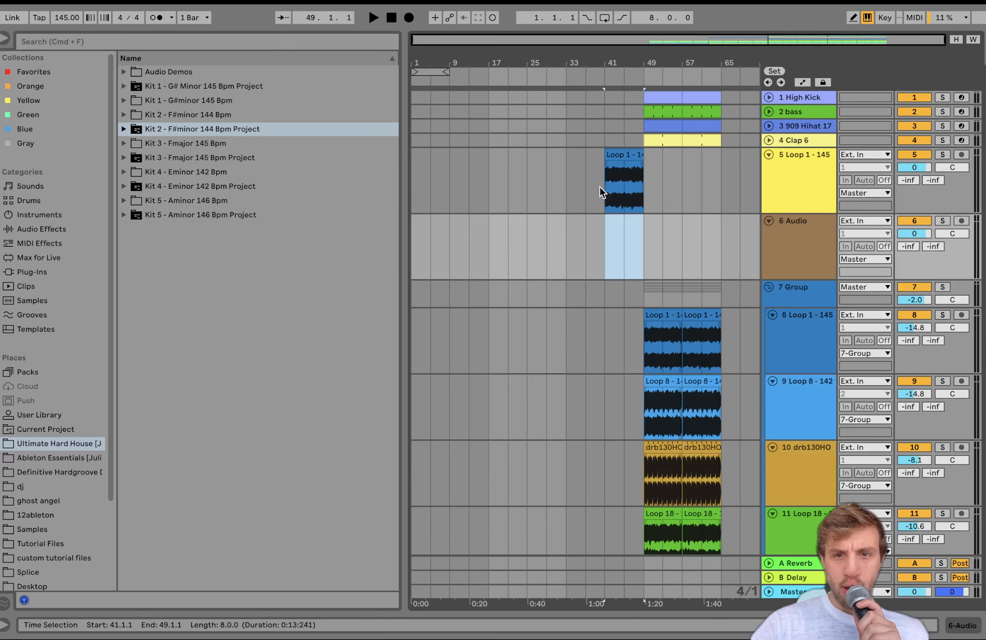
click(655, 509)
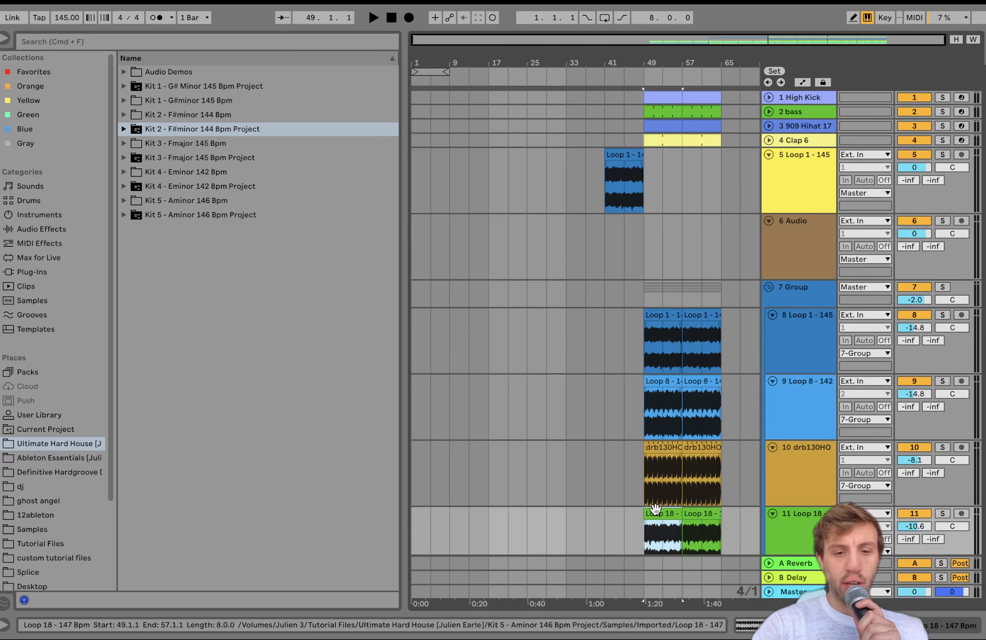
click(602, 259)
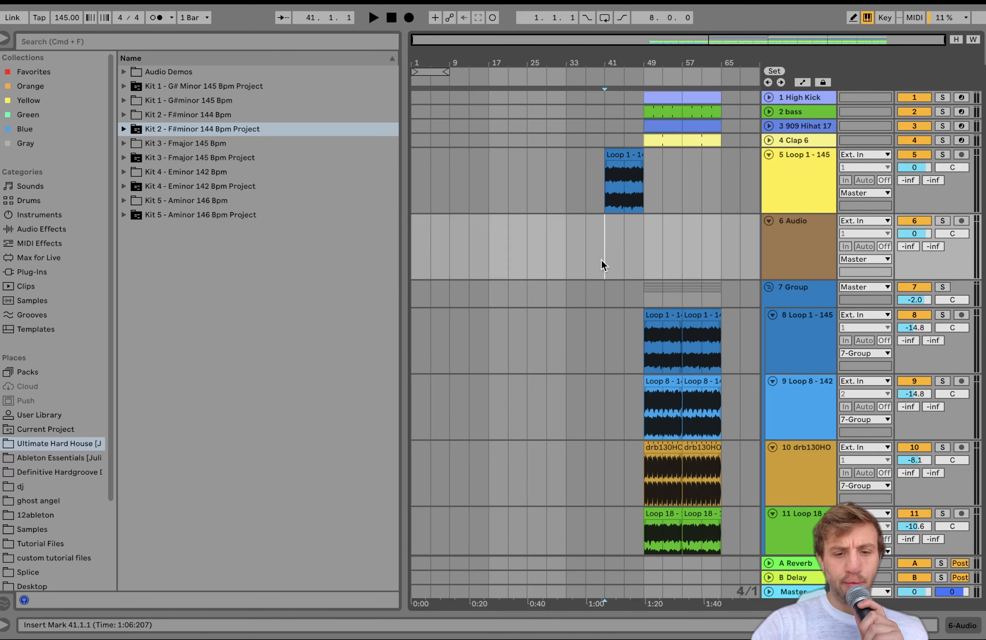
key(super+v)
Extend the copied Loop 1 clip back to bar 37 on its new track and play from there
drag(605, 154, 586, 154)
key(space)
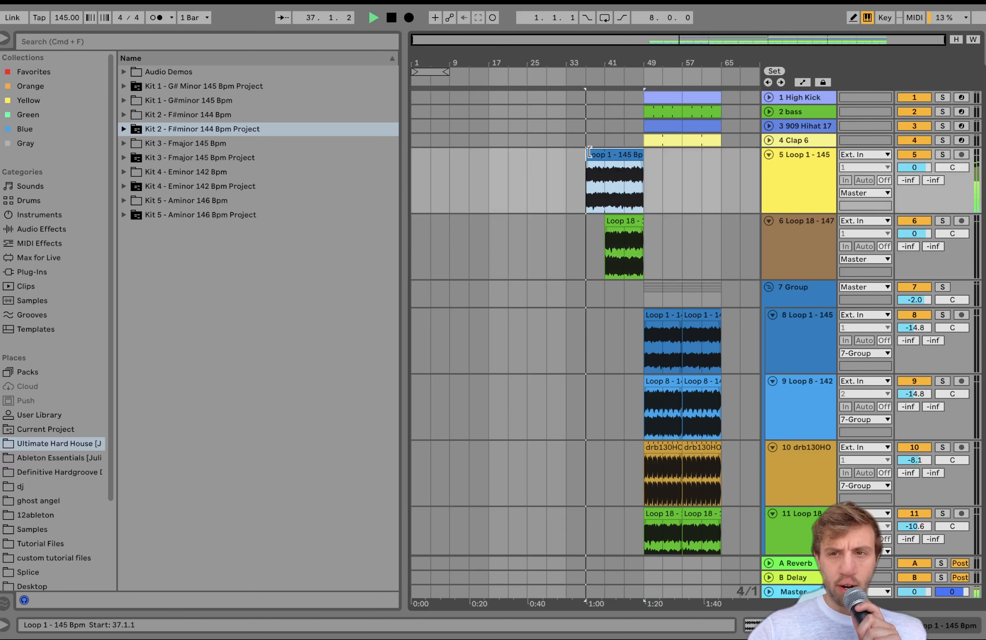
Set the copied Loop 1 and Loop 18 tracks' volumes to -8.5 dB and -8.3 dB, and fold all tracks
drag(907, 171, 916, 264)
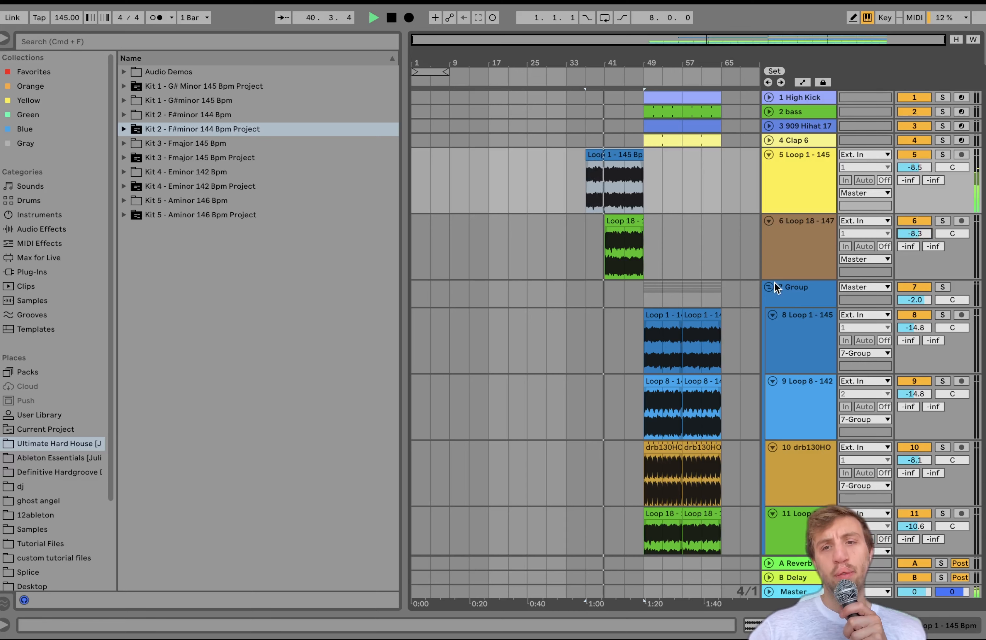
click(768, 288)
click(787, 235)
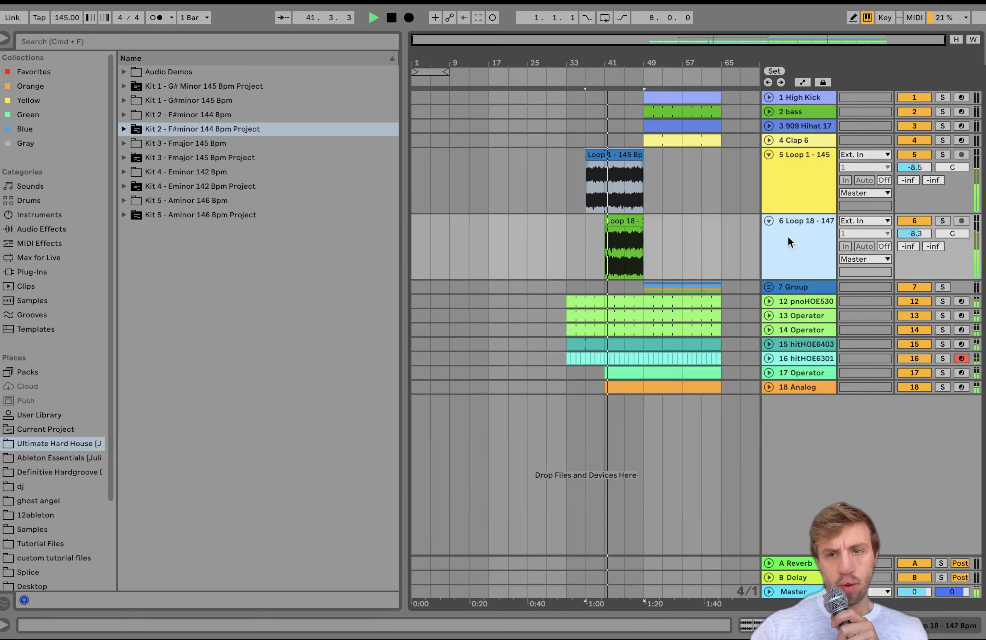
click(791, 197)
key(super+a)
key(u)
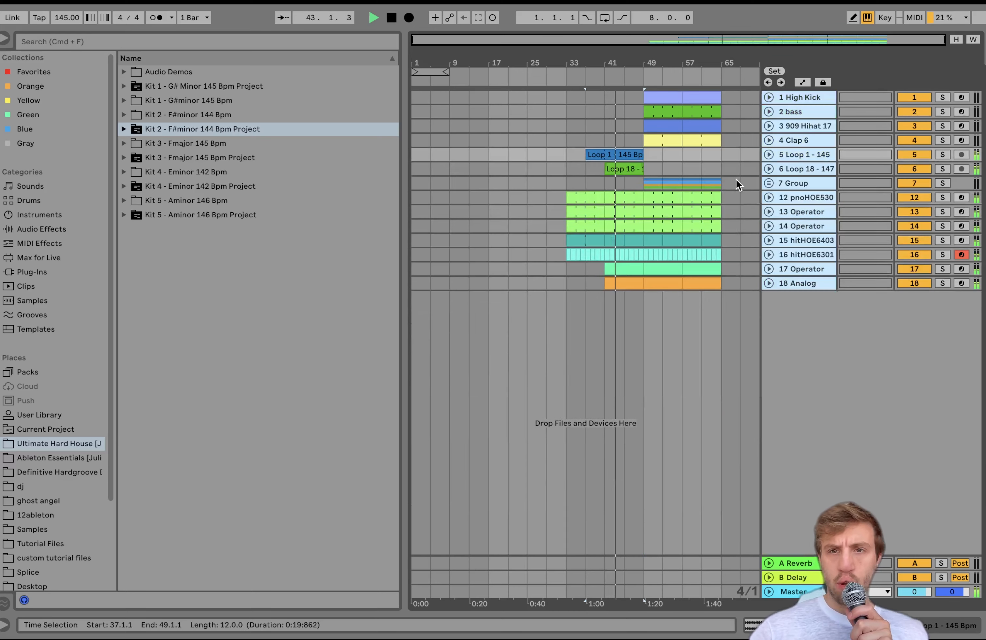
Clear bar 48 on the copied Loop 1, copied Loop 18, pnoHOE530, 13 Operator, 14 Operator and Analog tracks, and stop playback
scroll(661, 155, up, 5)
click(530, 138)
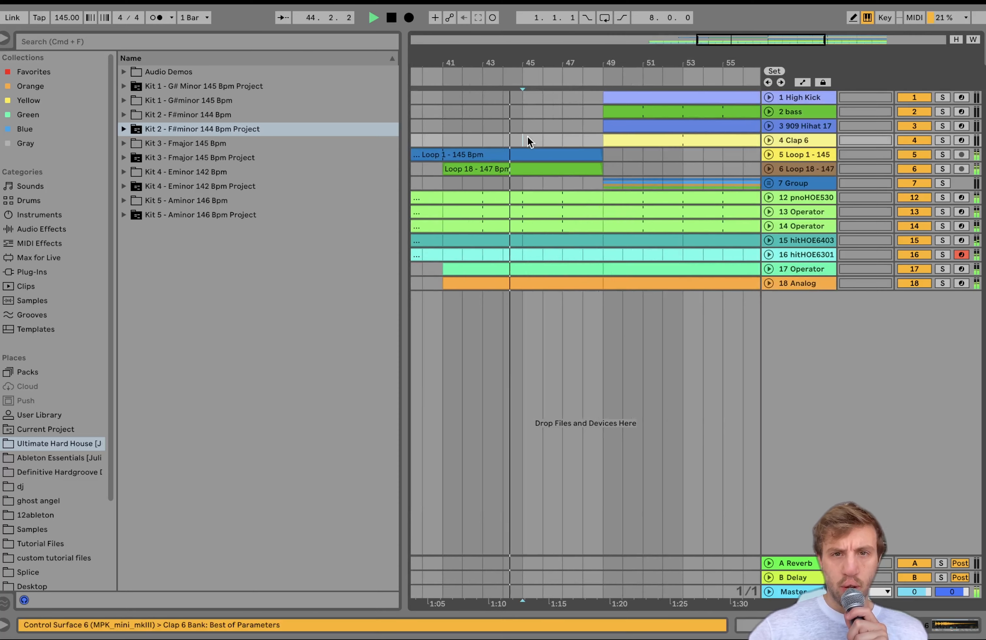
drag(583, 137, 604, 225)
key(Delete)
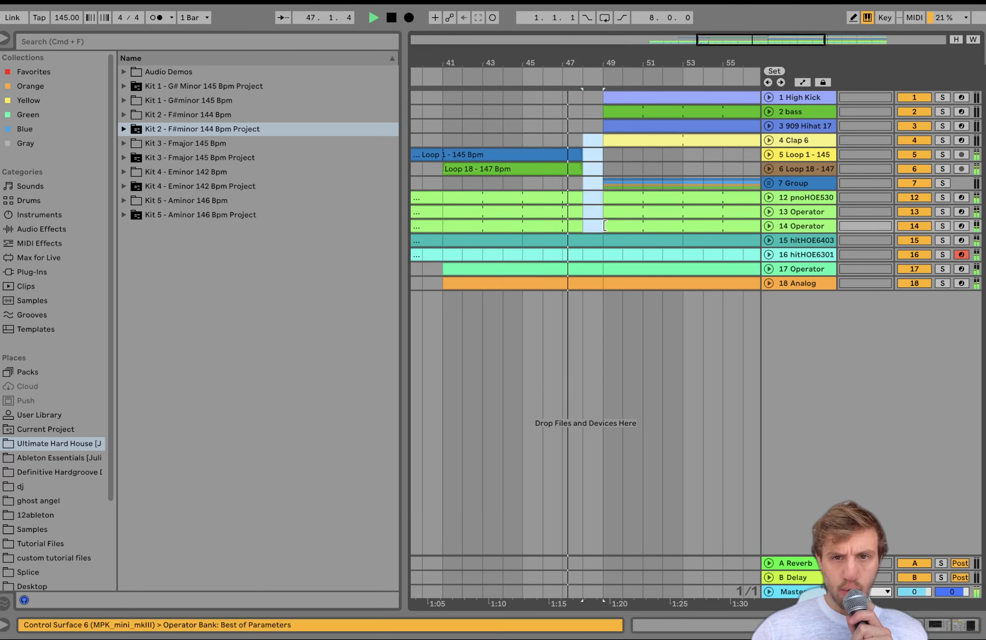
scroll(605, 226, up, 1)
scroll(605, 226, up, 3)
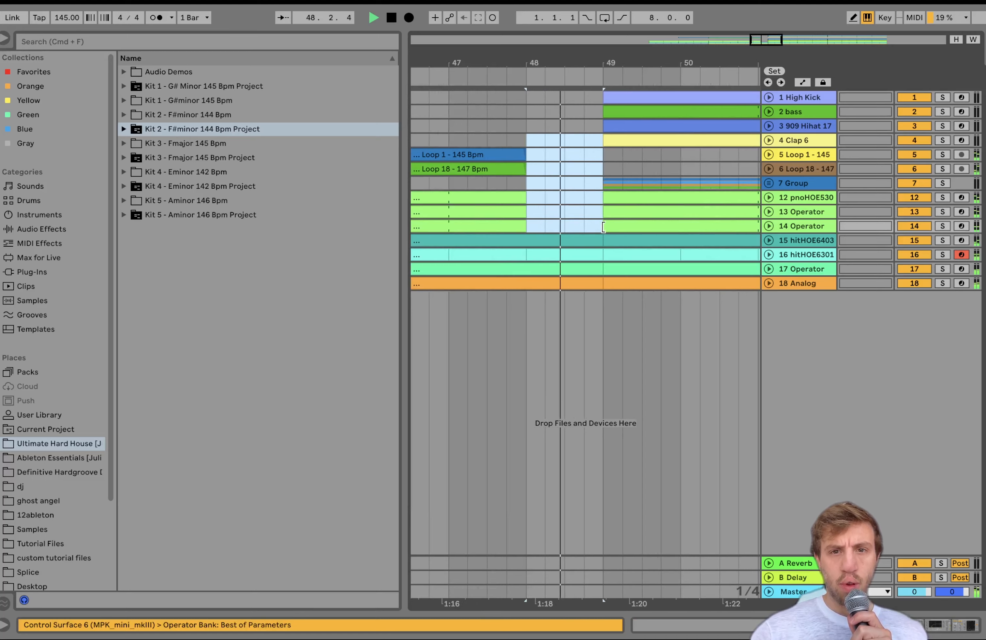
scroll(596, 282, down, 4)
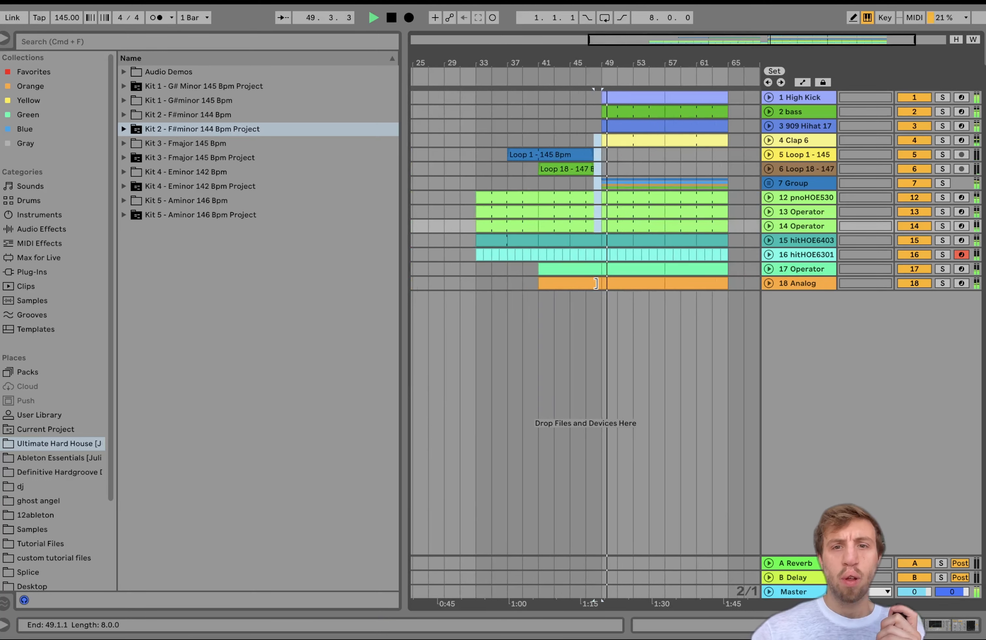
scroll(596, 282, down, 1)
scroll(562, 286, down, 6)
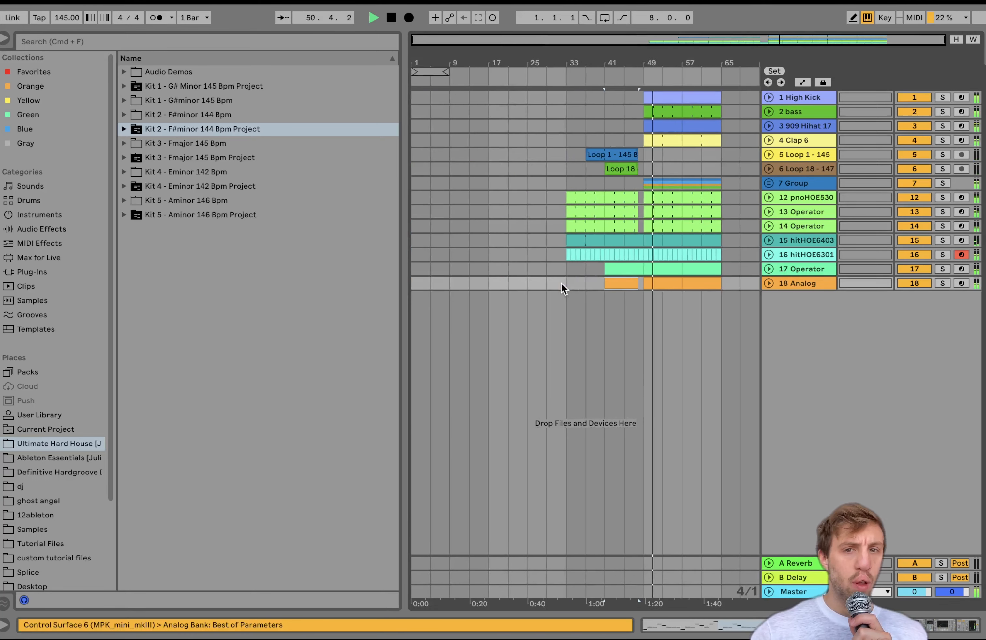
key(space)
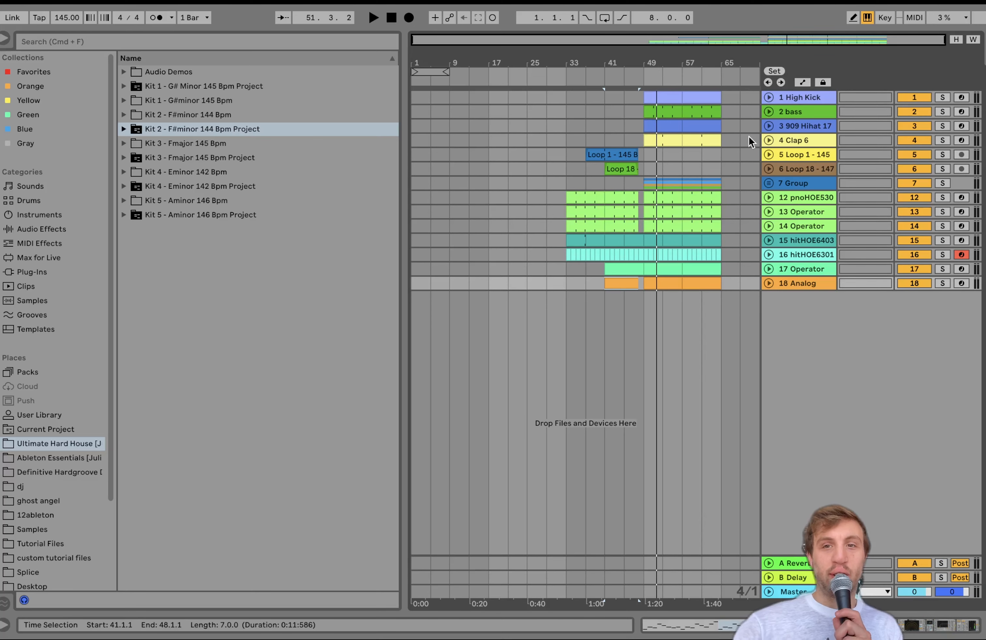
Move the copied Loop 1 and Loop 18 tracks together to the end of the track list, below Analog
click(809, 170)
shift+click(805, 157)
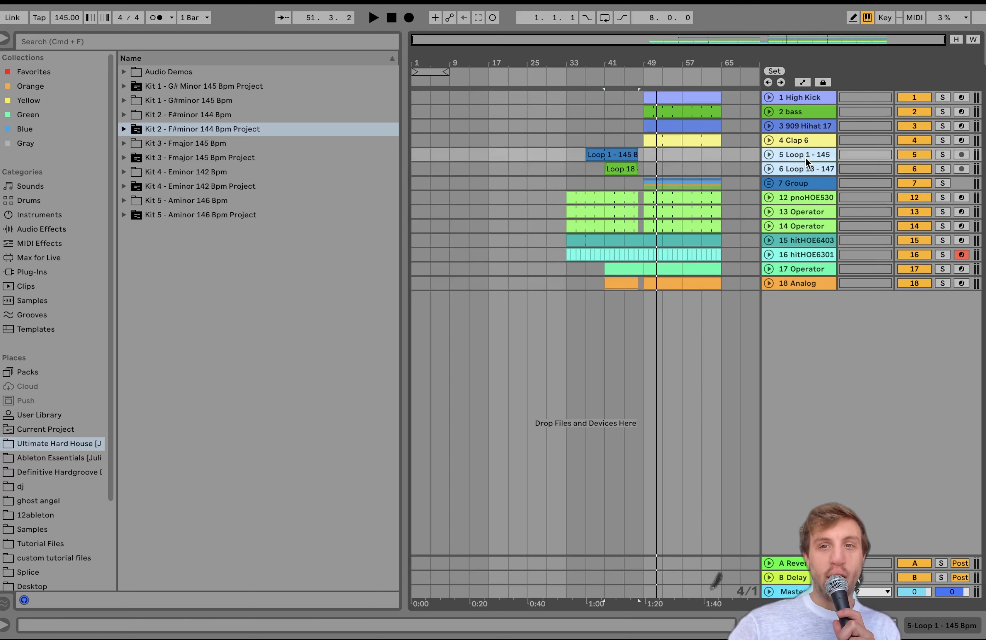
drag(800, 156, 811, 316)
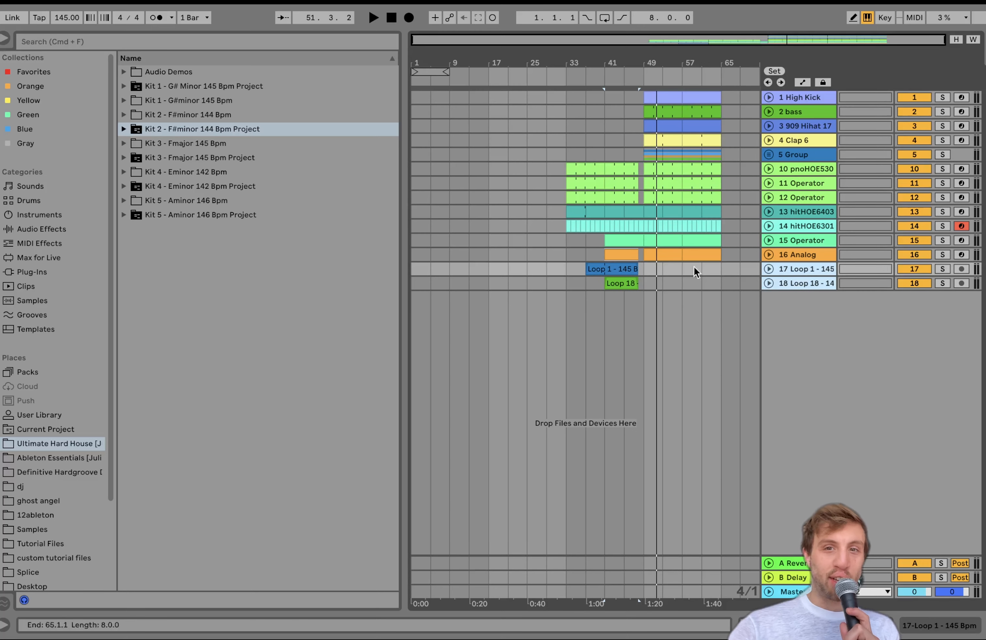
Play from bar 37, from the drop at bar 49 and from bar 41 to compare the levels
drag(565, 256, 603, 257)
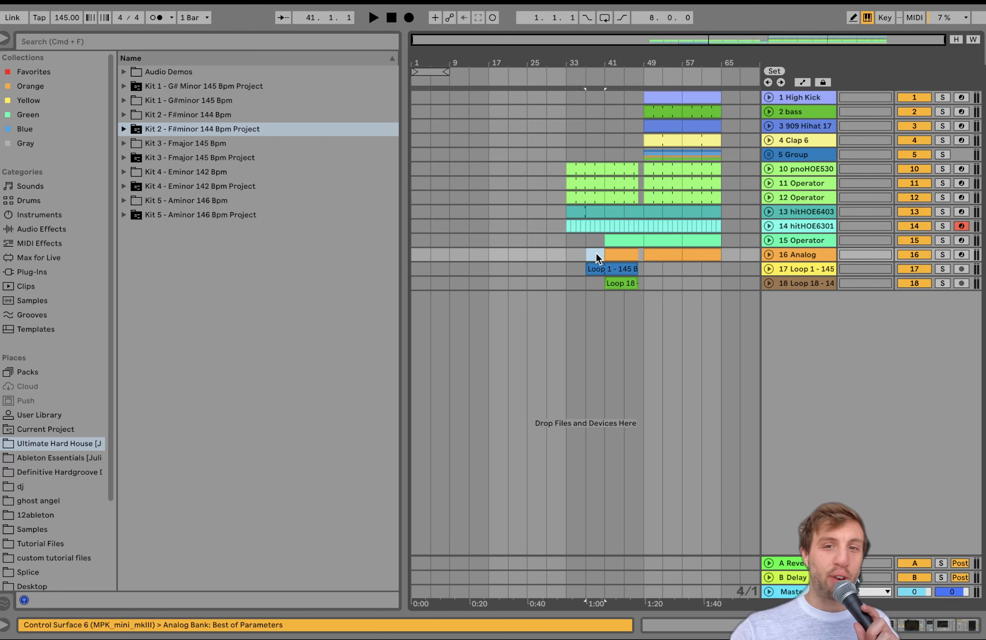
click(586, 254)
key(space)
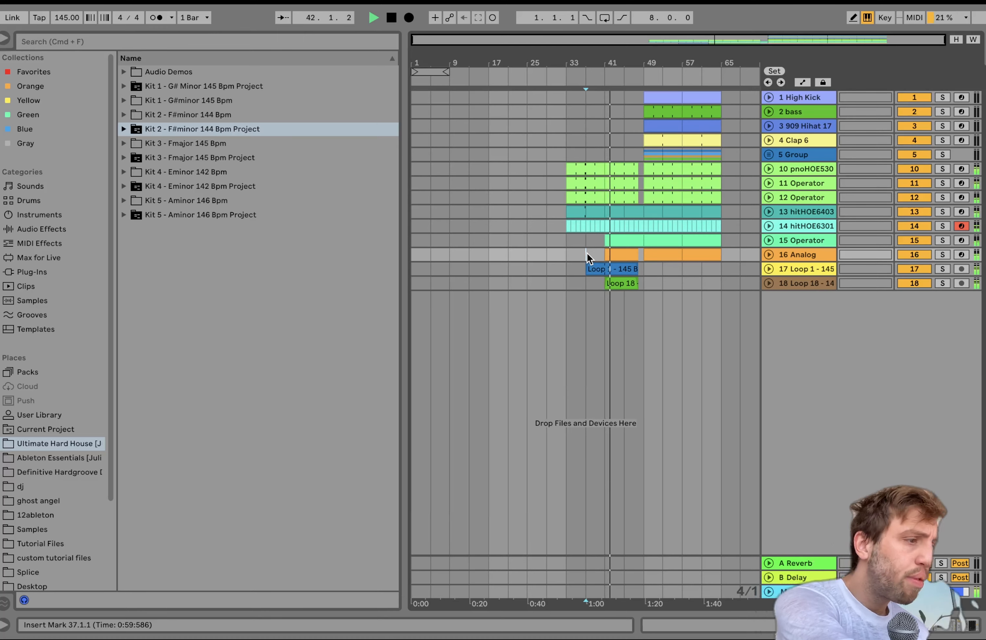
key(space)
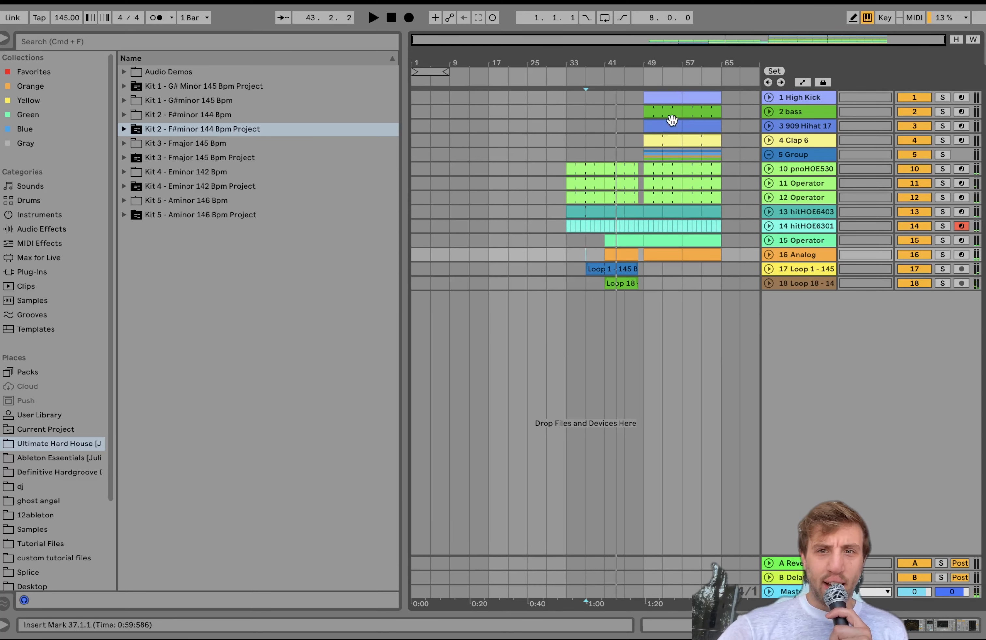
click(662, 111)
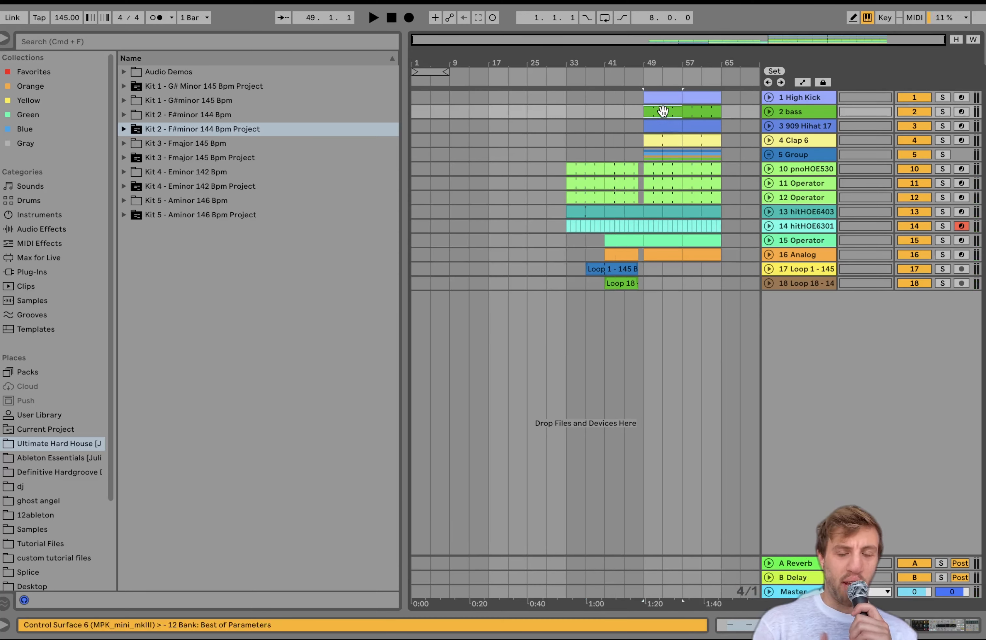
key(space)
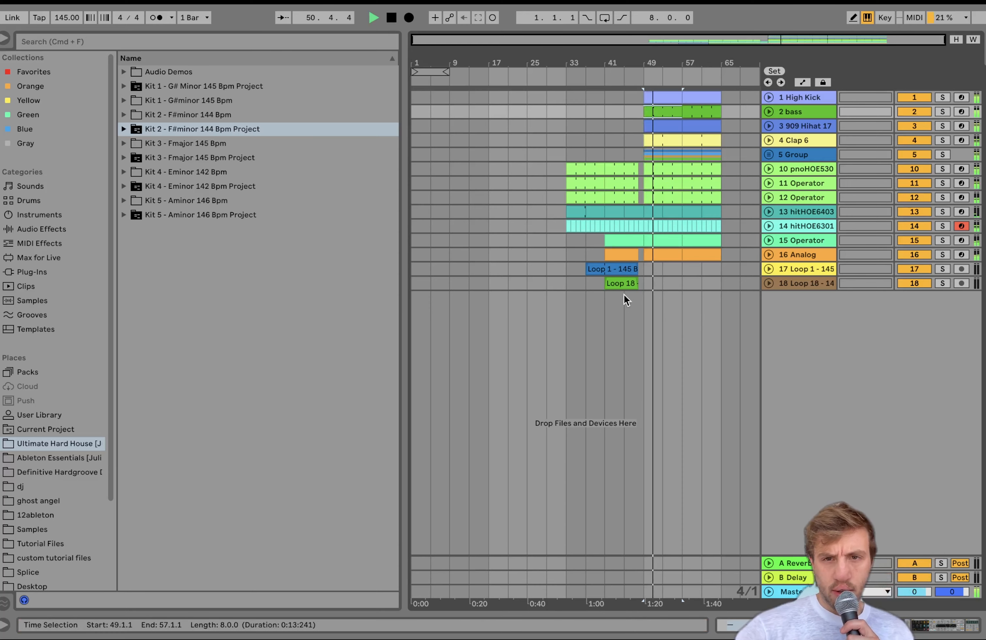
click(610, 303)
key(space)
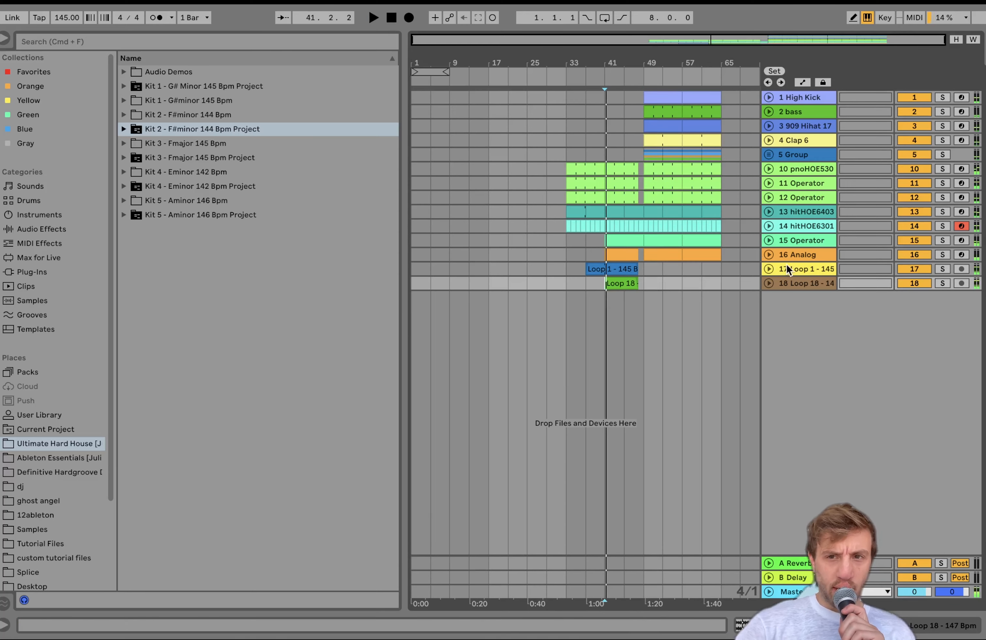
Unfold tracks 17 and 18, set their volumes to -13.0 dB and -12.8 dB, and resume playback
click(786, 264)
shift+click(796, 279)
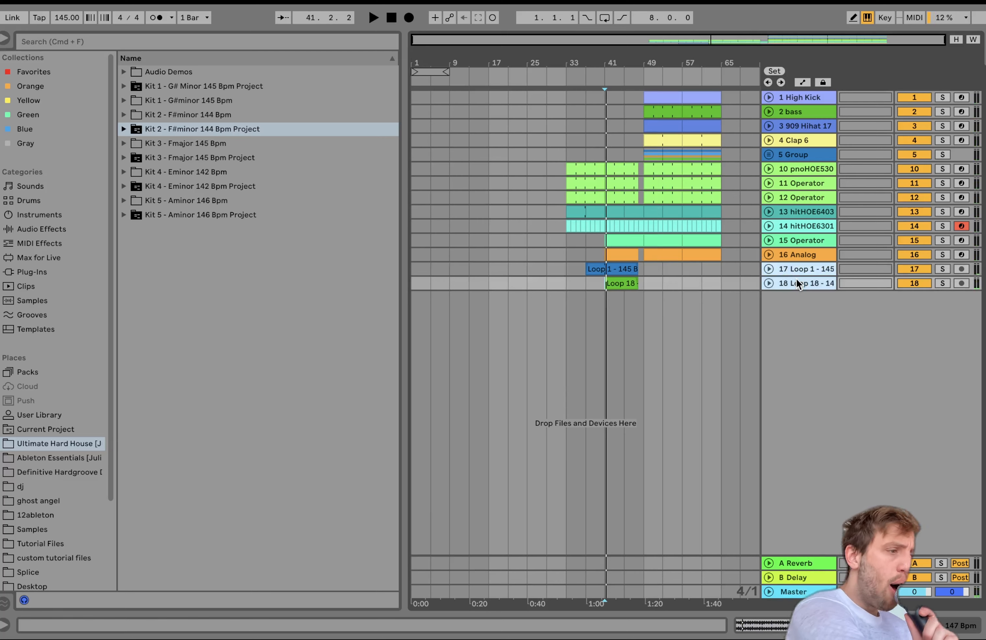
key(u)
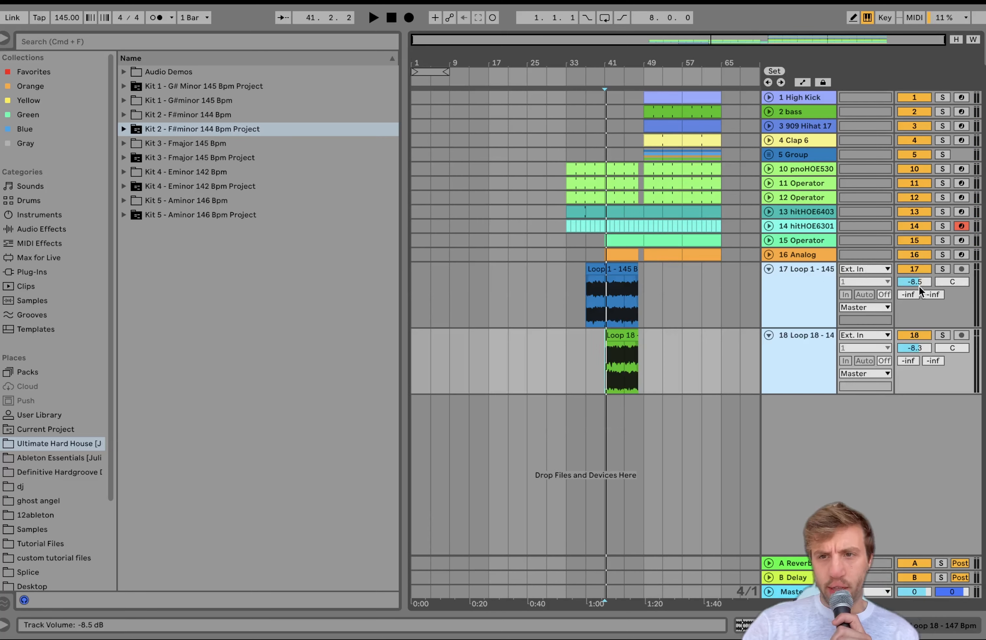
mouse_move(919, 285)
mouse_down()
mouse_move(919, 295)
mouse_move(919, 280)
mouse_up()
key(space)
Play from bar 48 and clear that bar from the 15 Operator track
click(640, 306)
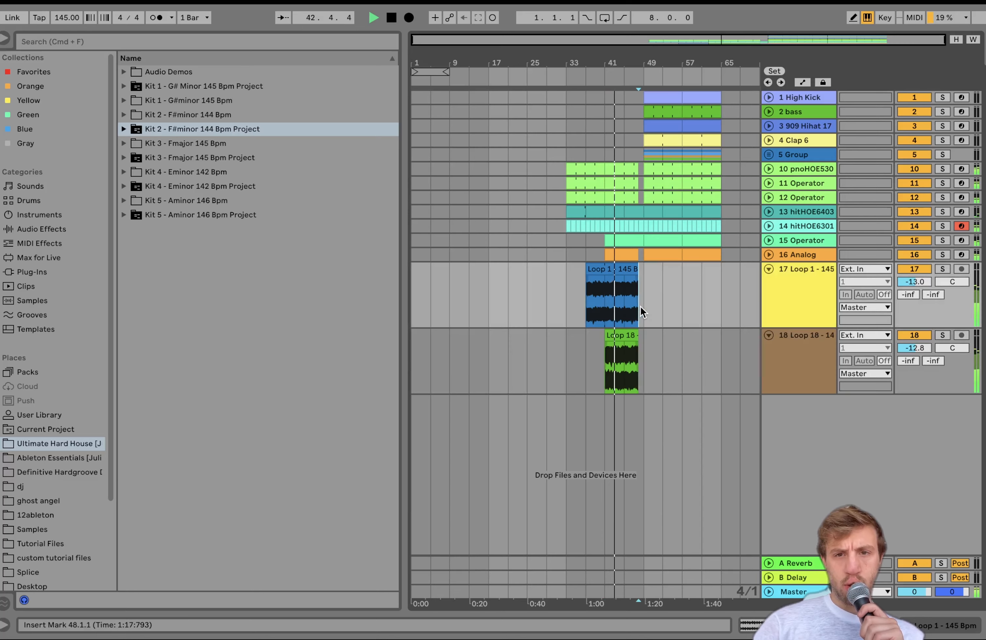
key(space)
key(space)
key(plus)
key(plus)
key(plus)
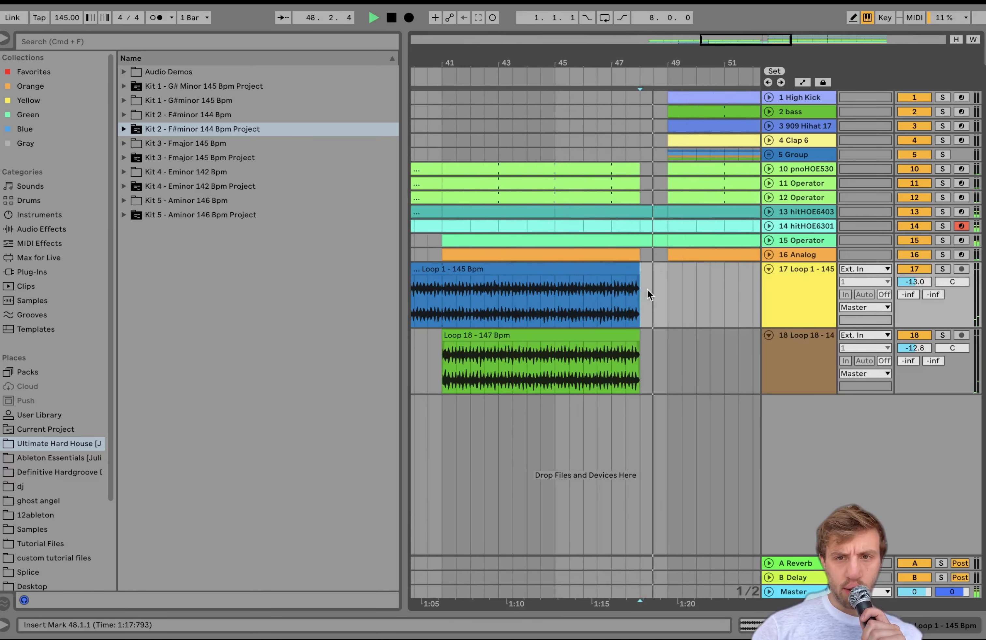
drag(666, 240, 639, 240)
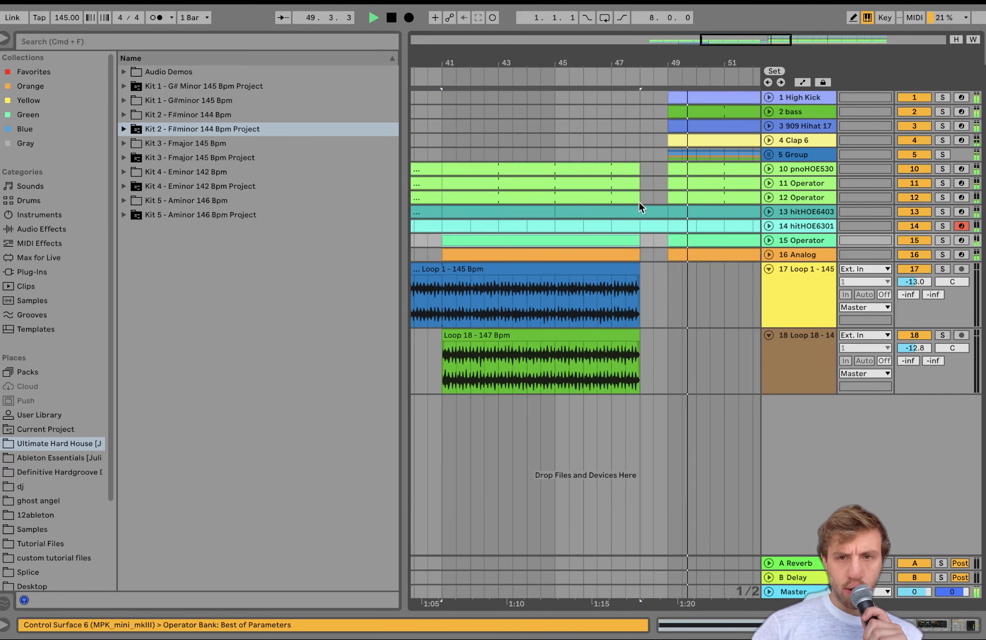
Replay from bar 48 and clear both hitHOE tracks from beat 48.3 to bar 49
click(643, 193)
key(space)
key(space)
drag(657, 202, 668, 224)
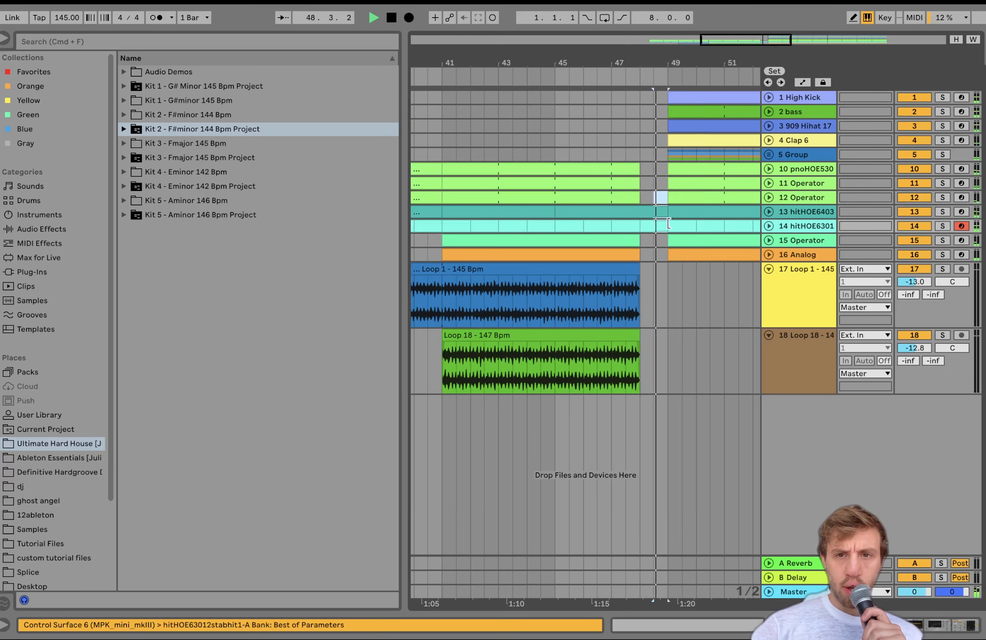
key(Delete)
Extend the Analog clip at bar 49 back to beat 48.3 and replay from bar 48
click(635, 255)
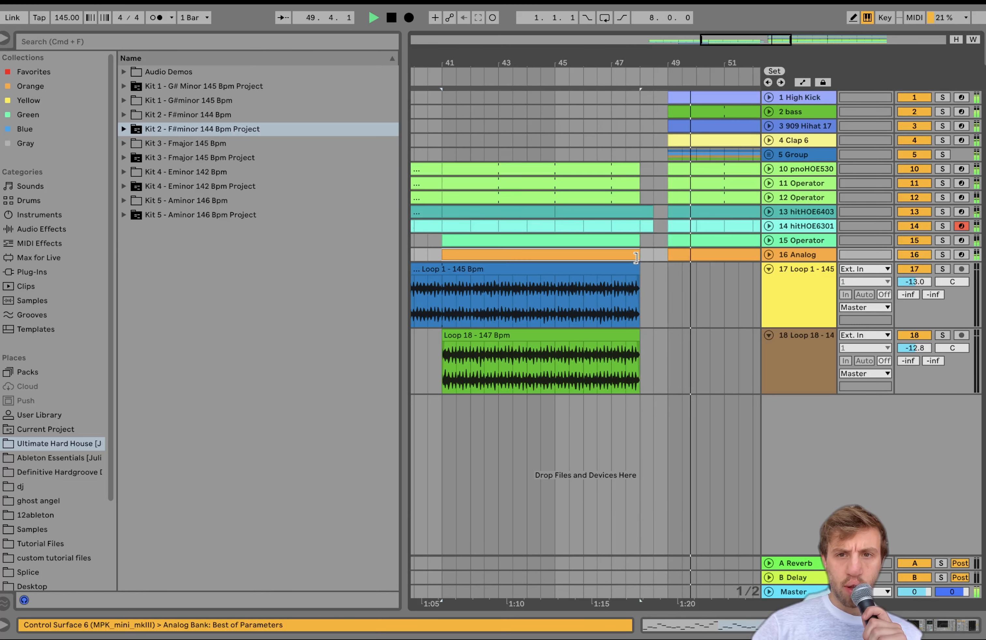
click(641, 193)
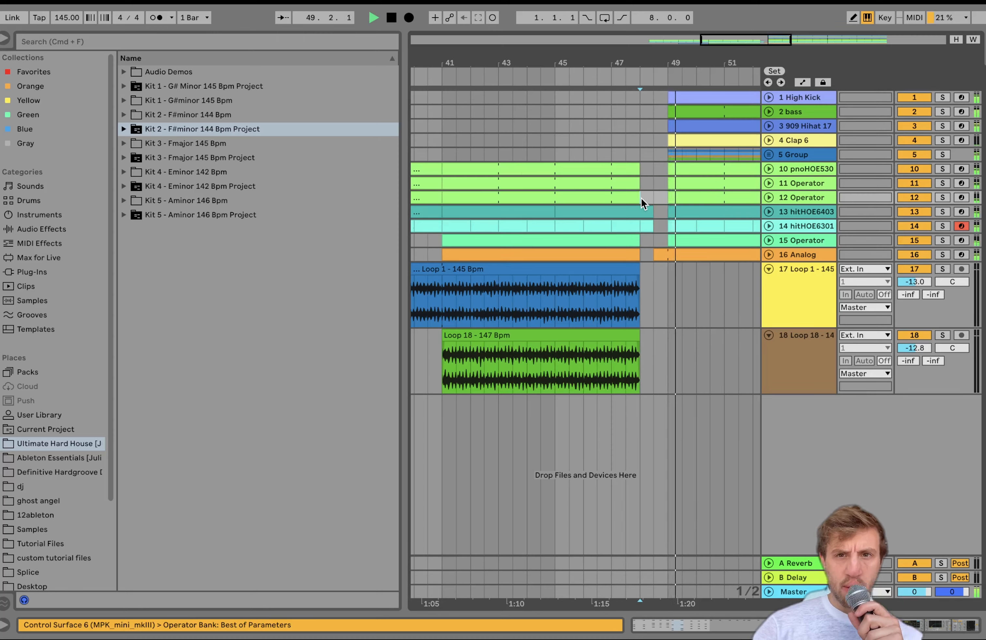
Clear both hitHOE tracks from bar 48 to beat 48.4 and stop playback
scroll(641, 197, down, 5)
scroll(641, 197, up, 8)
drag(640, 196, 644, 230)
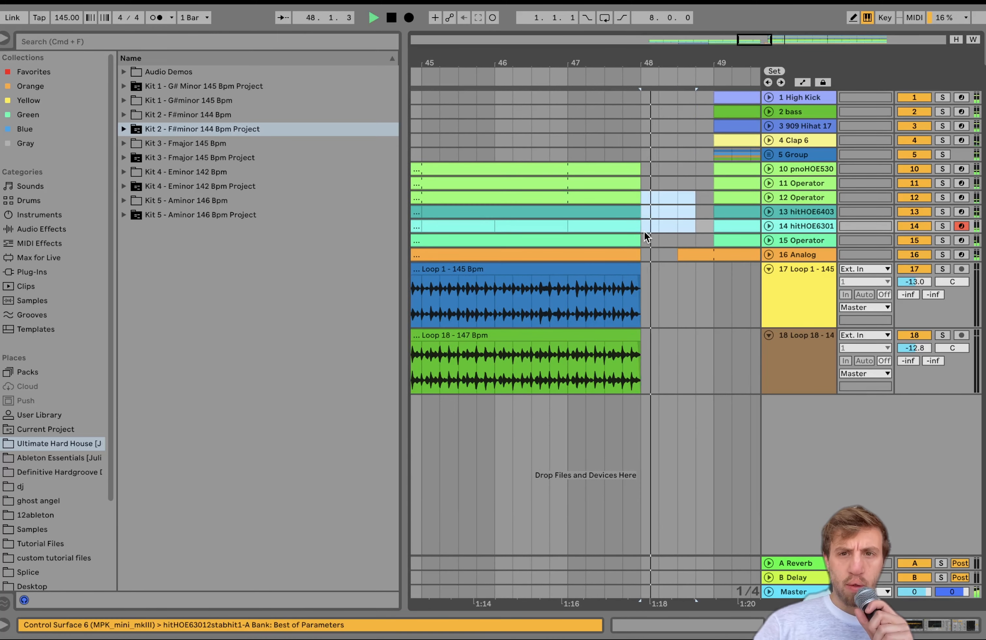
scroll(643, 230, down, 5)
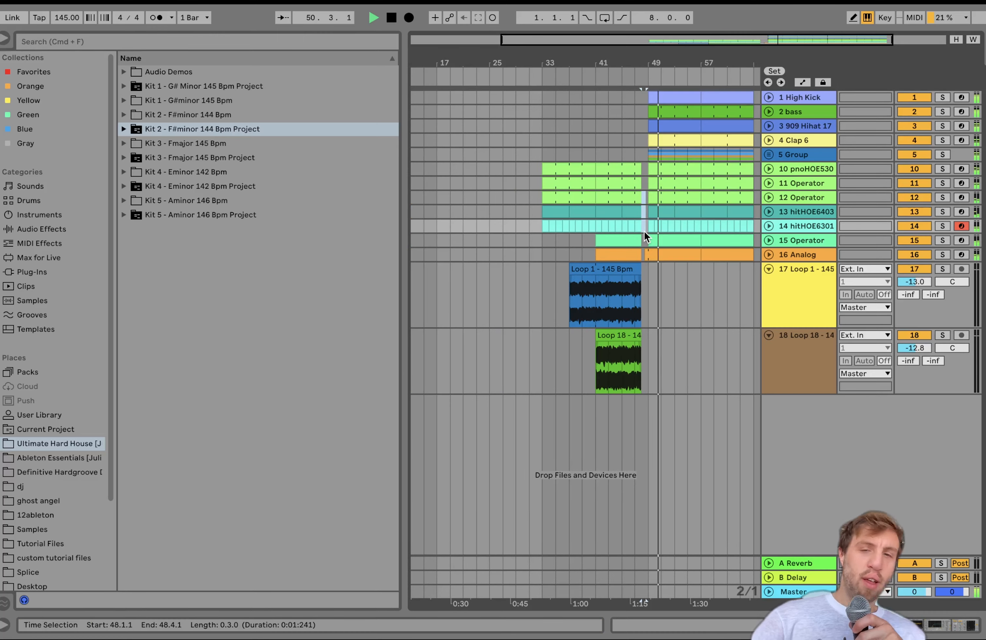
key(space)
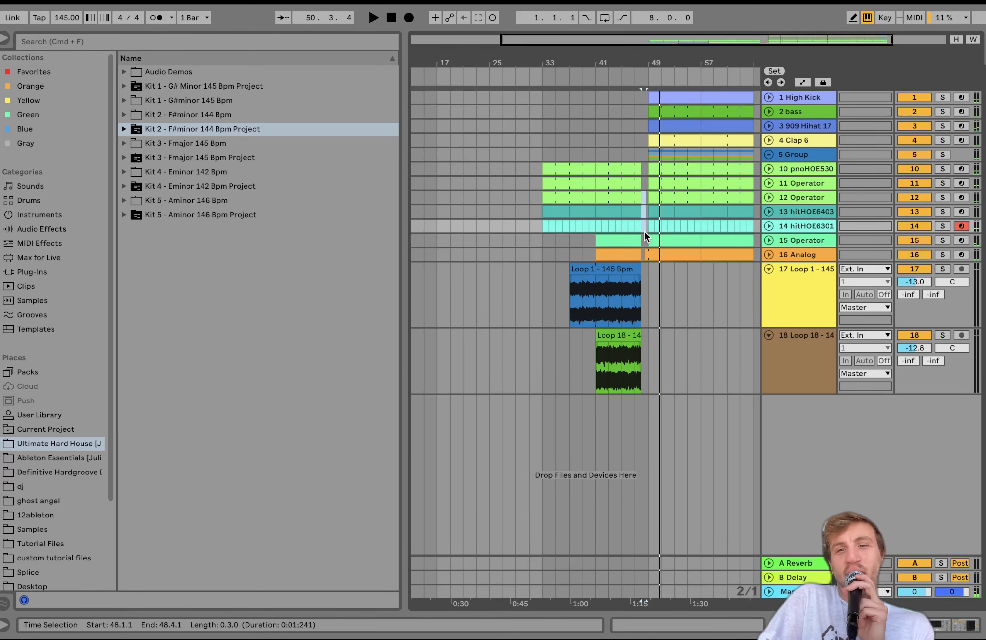
Play the transition from bar 47 into the drop, and place the insert marker at bar 49
scroll(643, 231, up, 5)
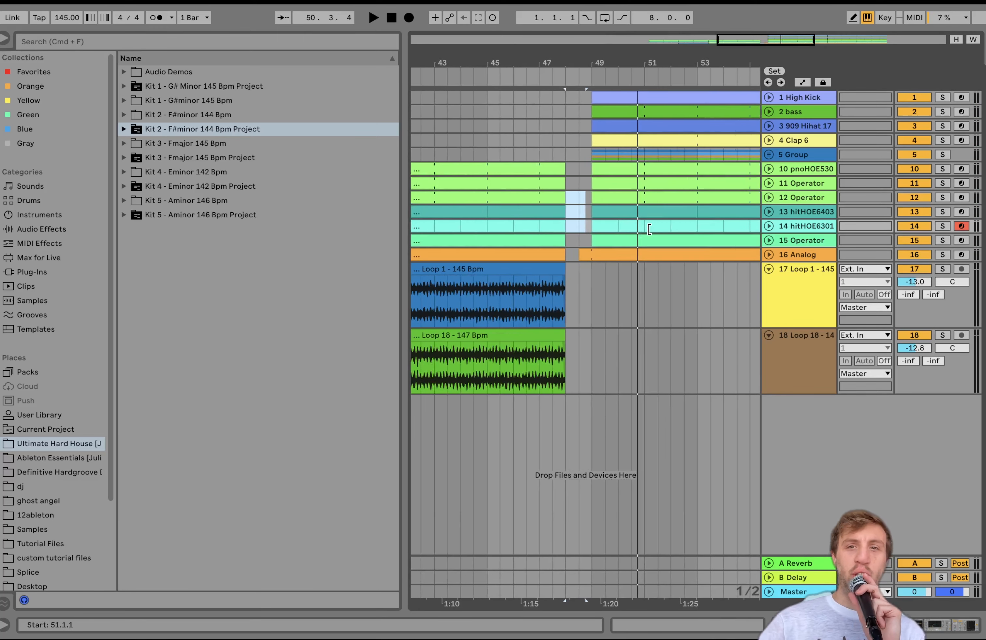
scroll(649, 229, down, 3)
click(586, 157)
key(space)
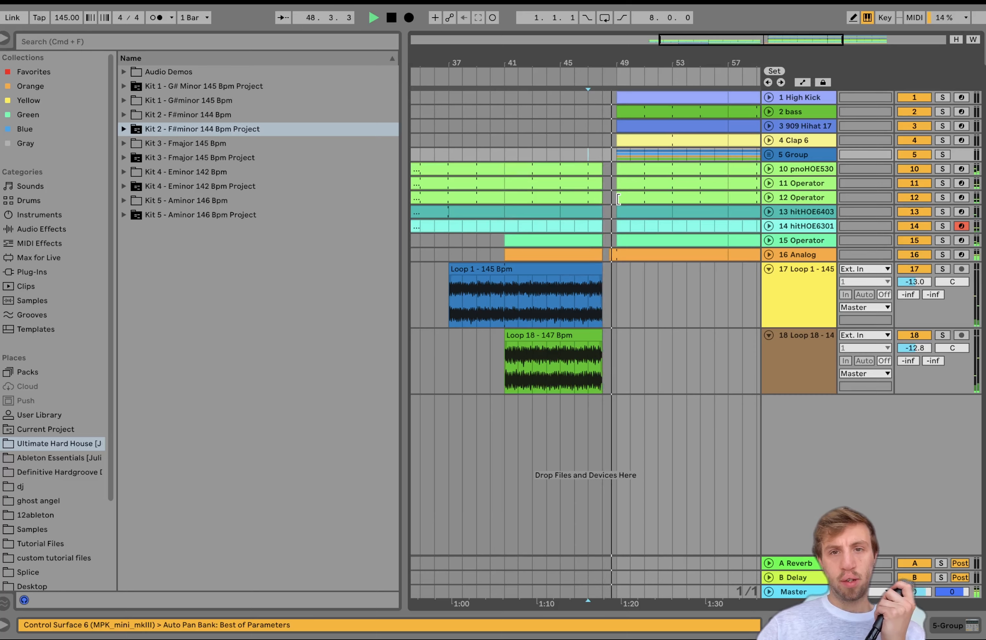
scroll(618, 199, down, 4)
click(644, 153)
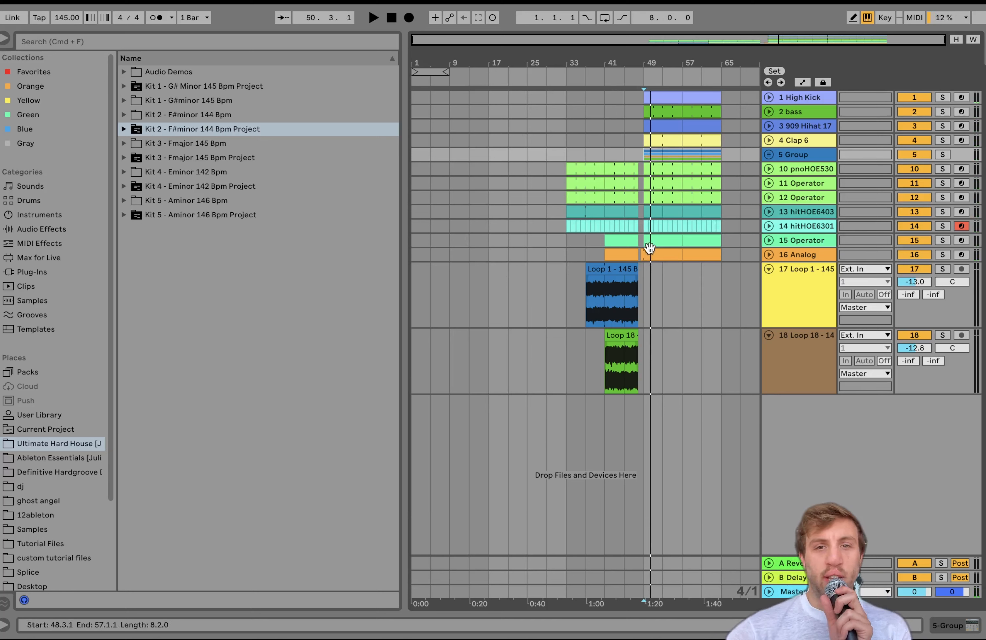
Extend the 15 Operator track's part at bar 41 back to bar 33 and play from there
click(614, 244)
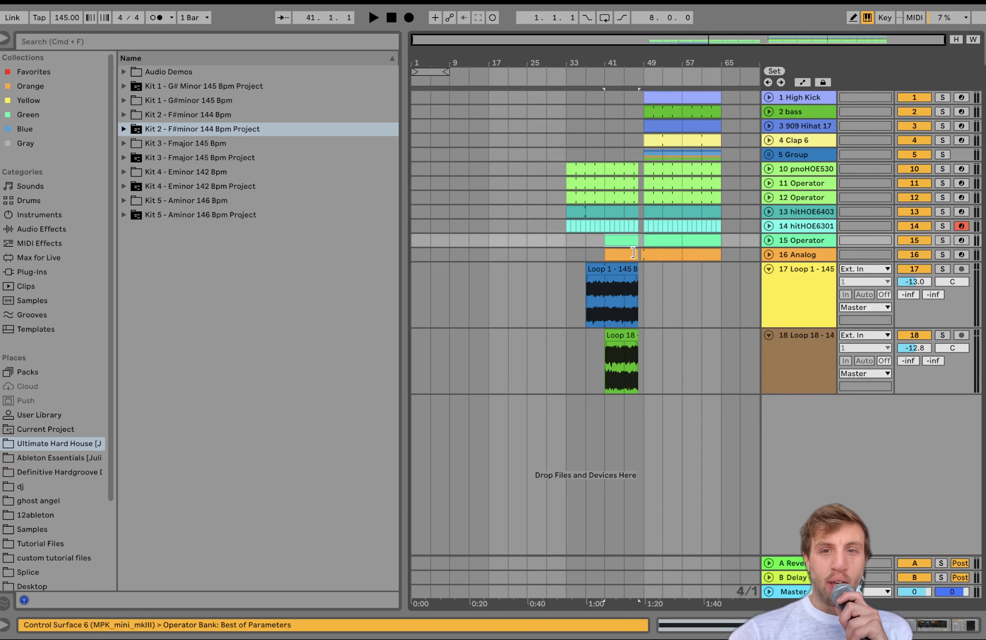
drag(605, 239, 565, 243)
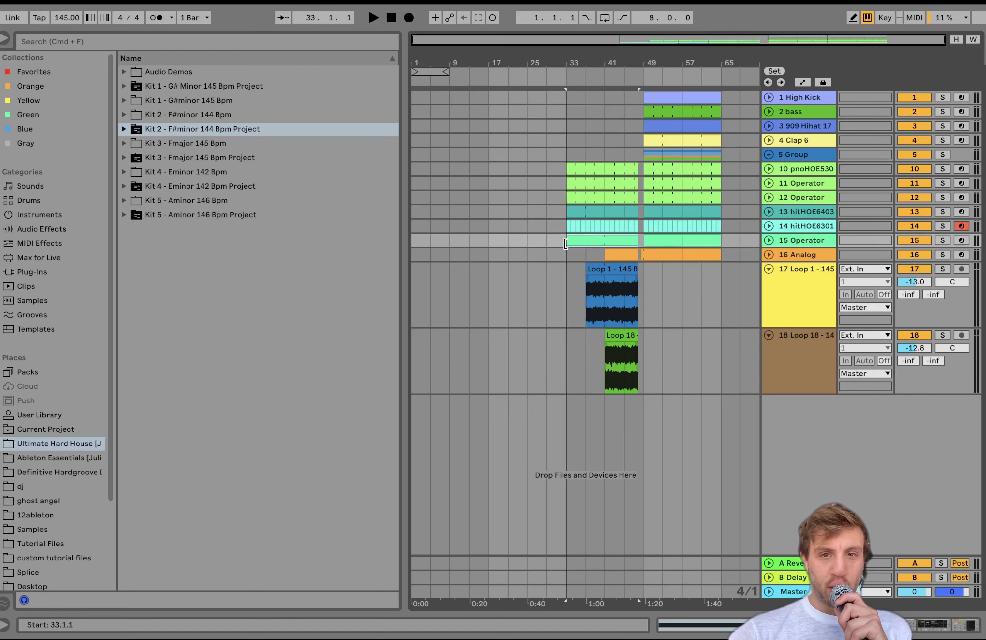
key(space)
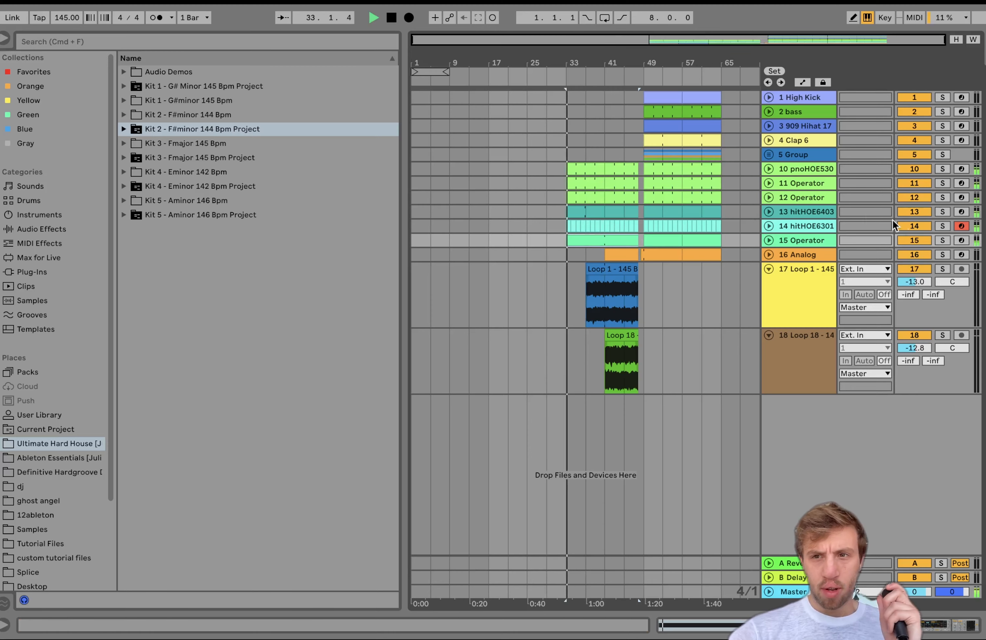
Solo the 15 Operator track and show its device chain
click(942, 241)
double_click(805, 241)
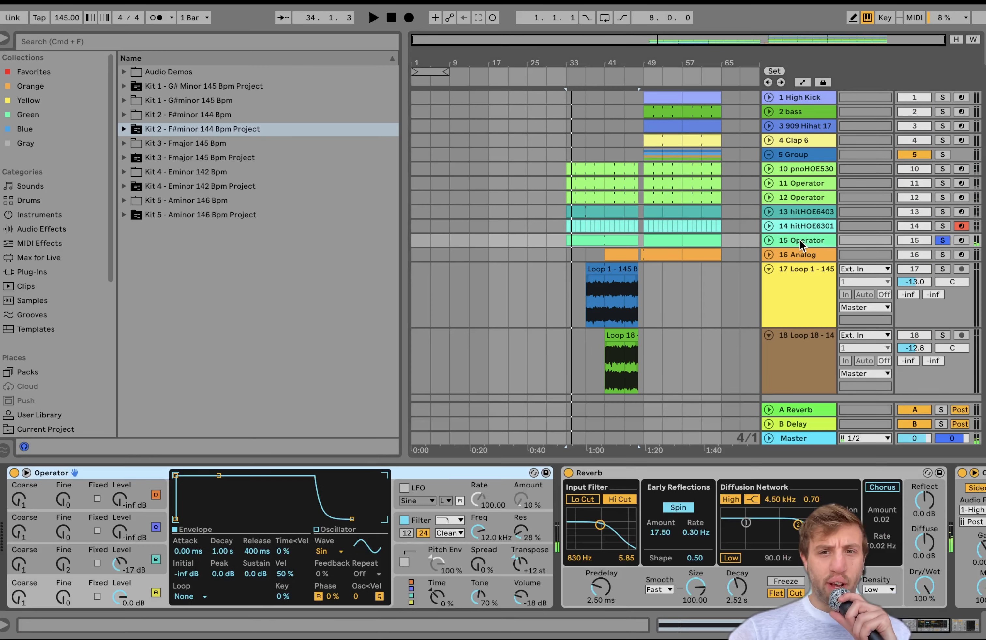
Unsolo the 15 Operator track and play the arrangement from bar 53
click(942, 240)
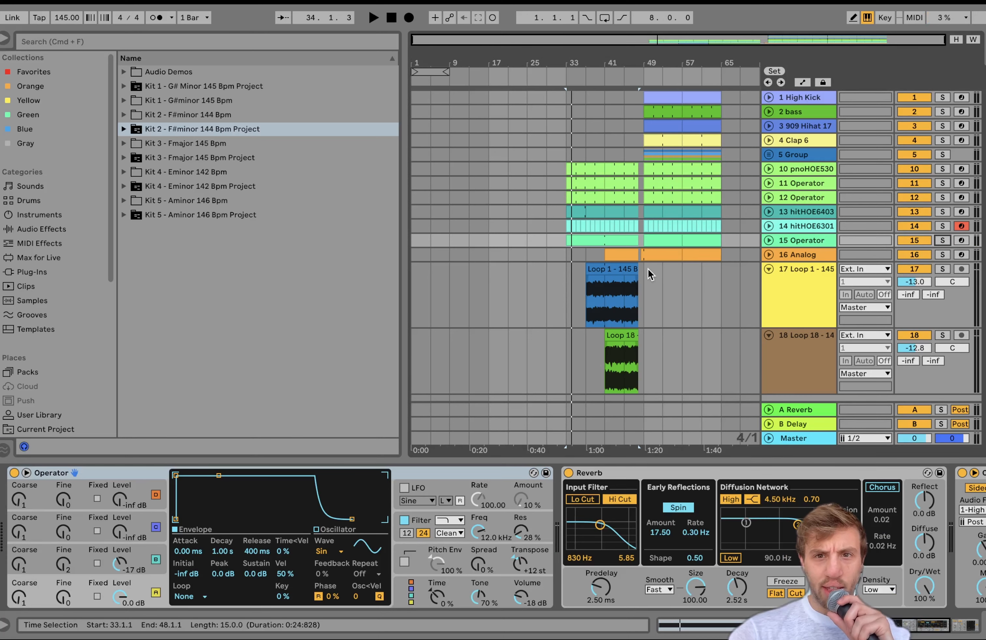
click(663, 283)
key(space)
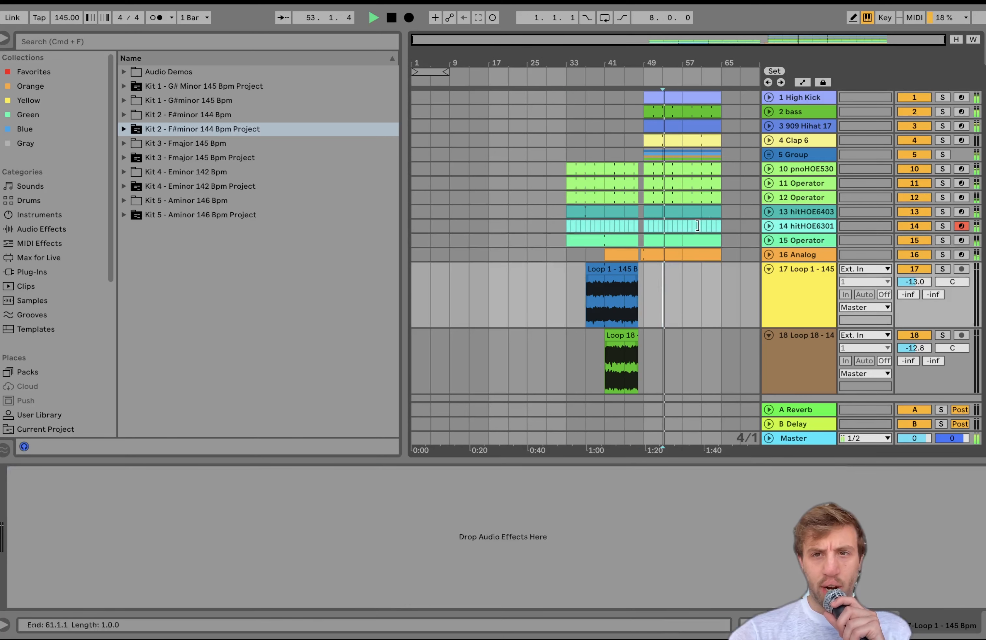
Clear the lead-up to bar 65: High Kick from bar 61, bass from bar 63, and 909 Hihat 17, Clap 6 and 5 Group from bar 64
click(699, 151)
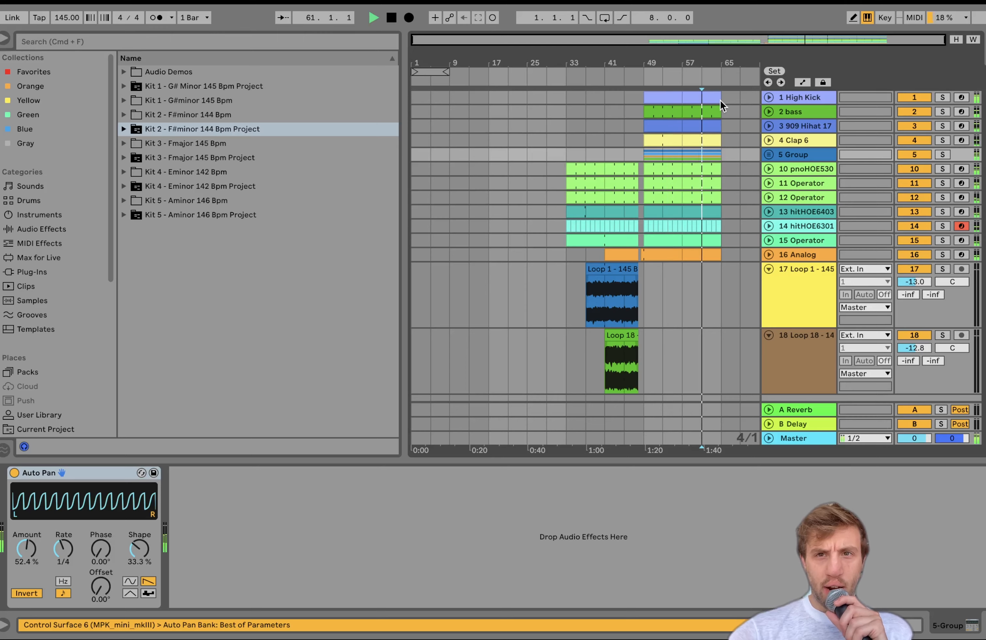
click(707, 93)
scroll(720, 102, up, 5)
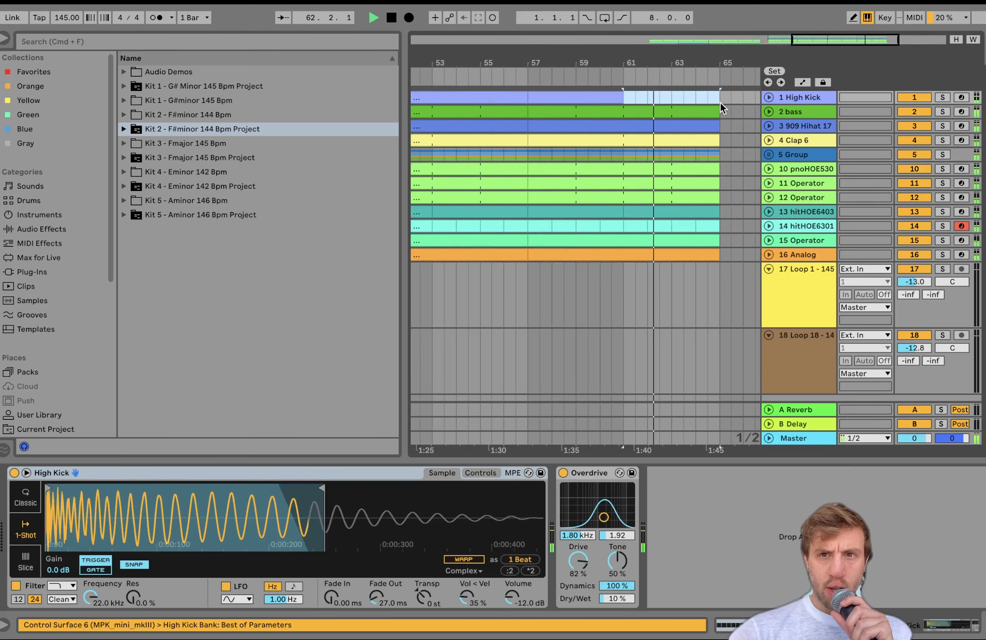
drag(720, 111, 716, 169)
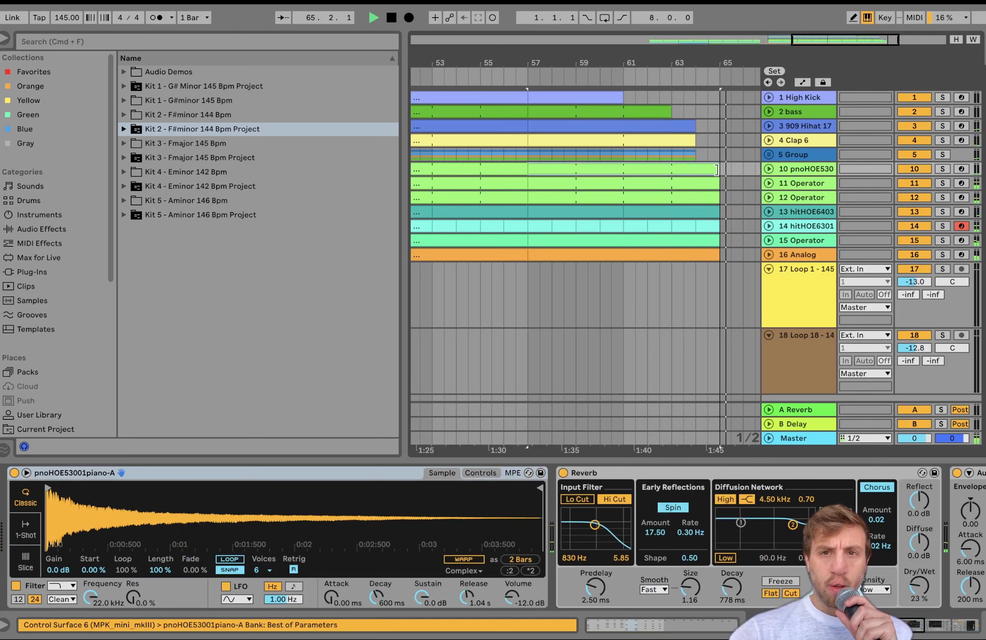
click(700, 150)
scroll(699, 145, down, 5)
scroll(700, 145, down, 3)
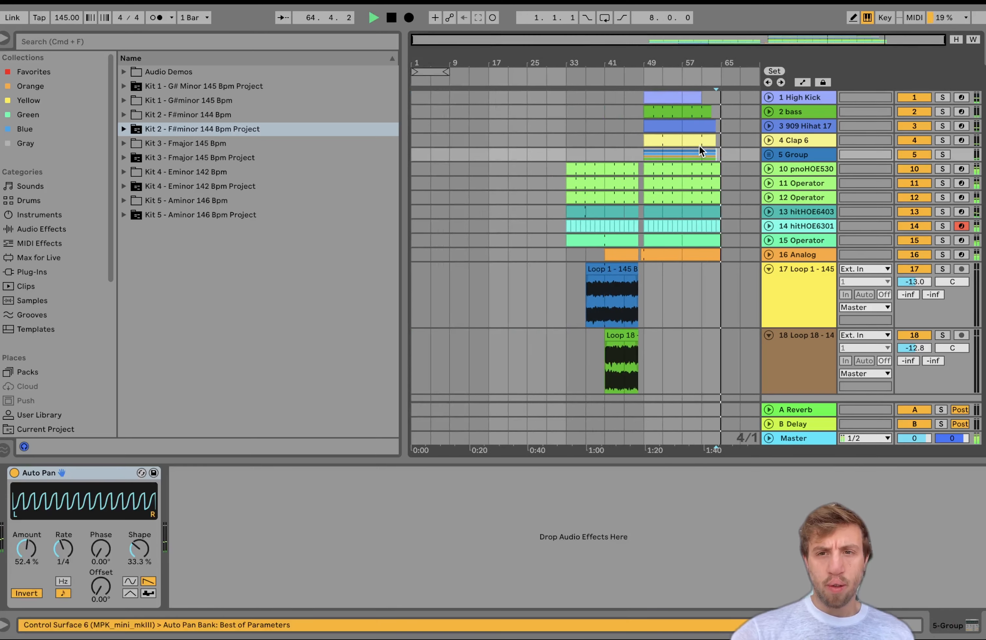
Stop playback and duplicate bars 57 to 65 of both hitHOE tracks, 15 Operator and 16 Analog onto bar 65
key(space)
drag(721, 213, 680, 279)
key(super+d)
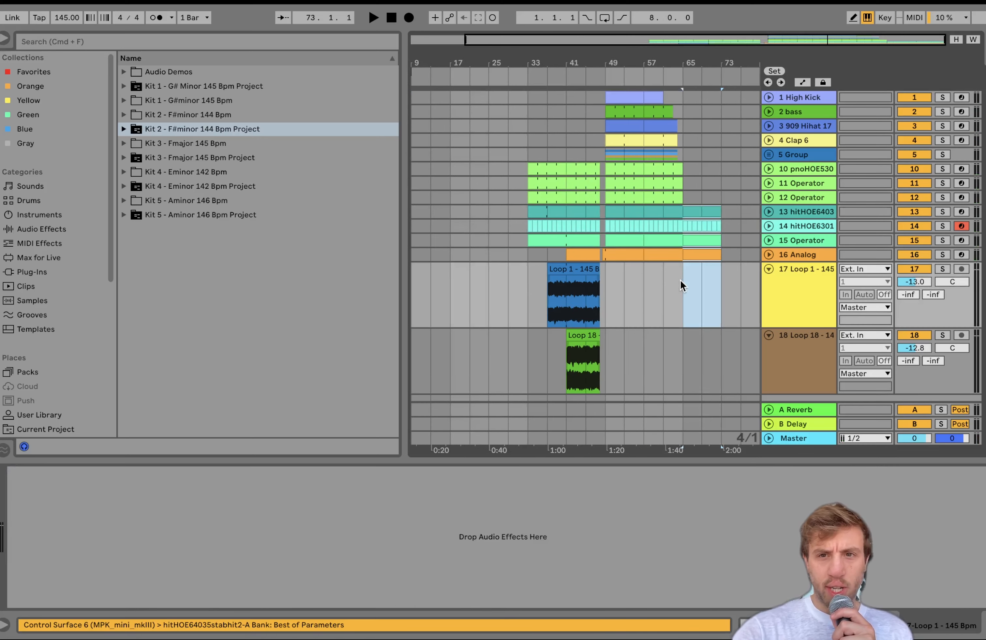
Copy bars 49 to 57 of the High Kick, bass, 909 Hihat 17, Clap 6 and 5 Group tracks to bar 65 and play from there
drag(600, 96, 639, 150)
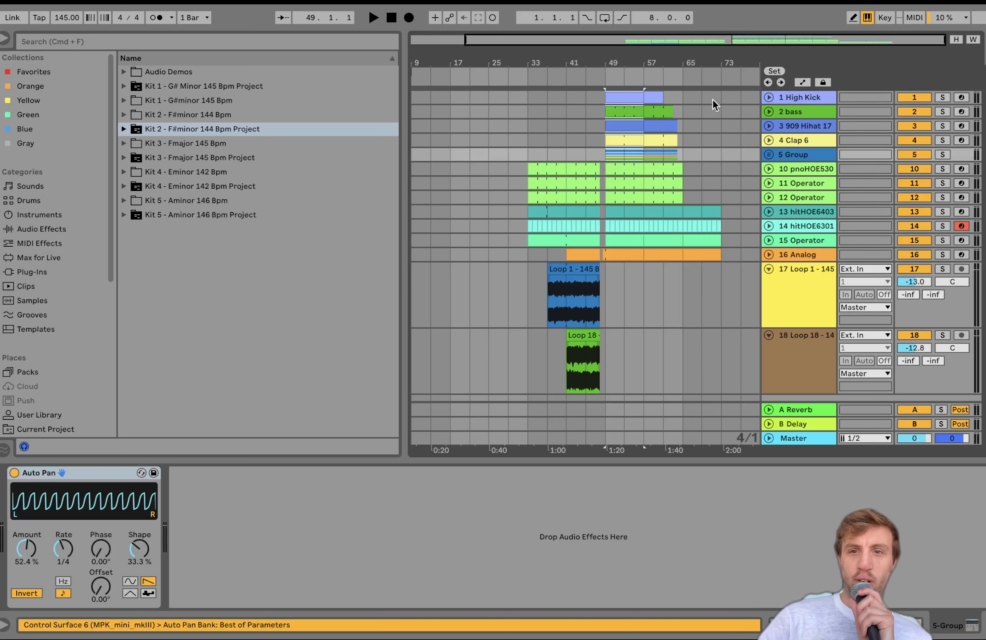
click(684, 98)
key(super+v)
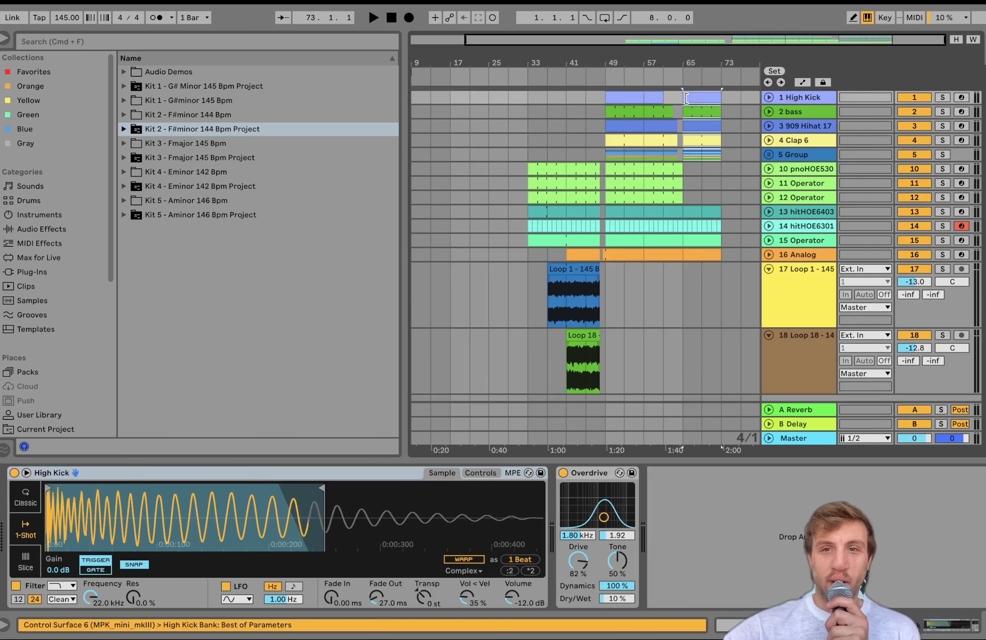
drag(740, 164, 800, 166)
click(623, 157)
key(space)
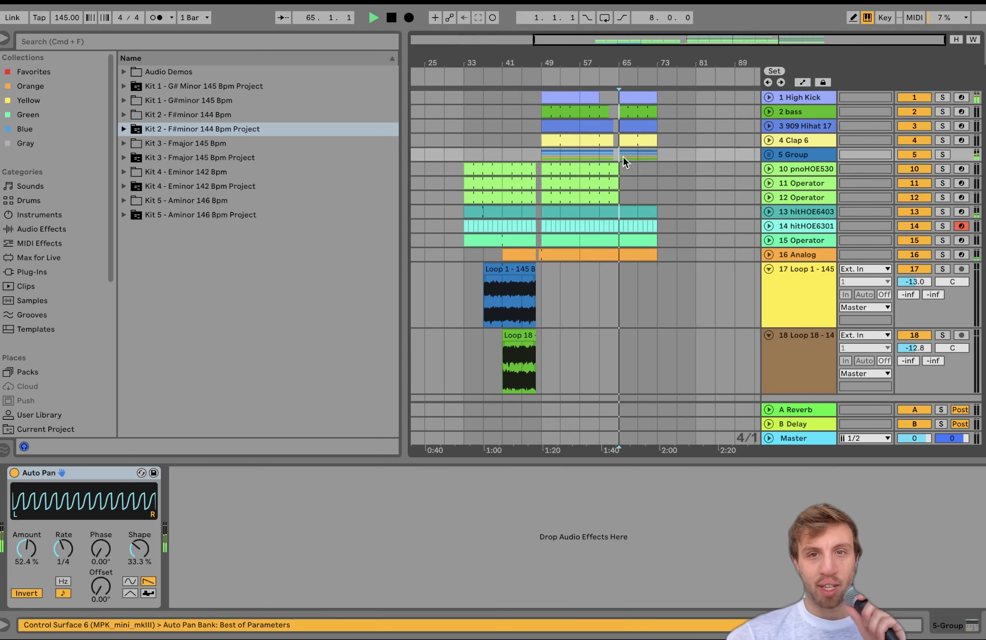
Try duplicating bars 57 to 65 of the 12 Operator track onto bar 65
click(603, 198)
key(super+d)
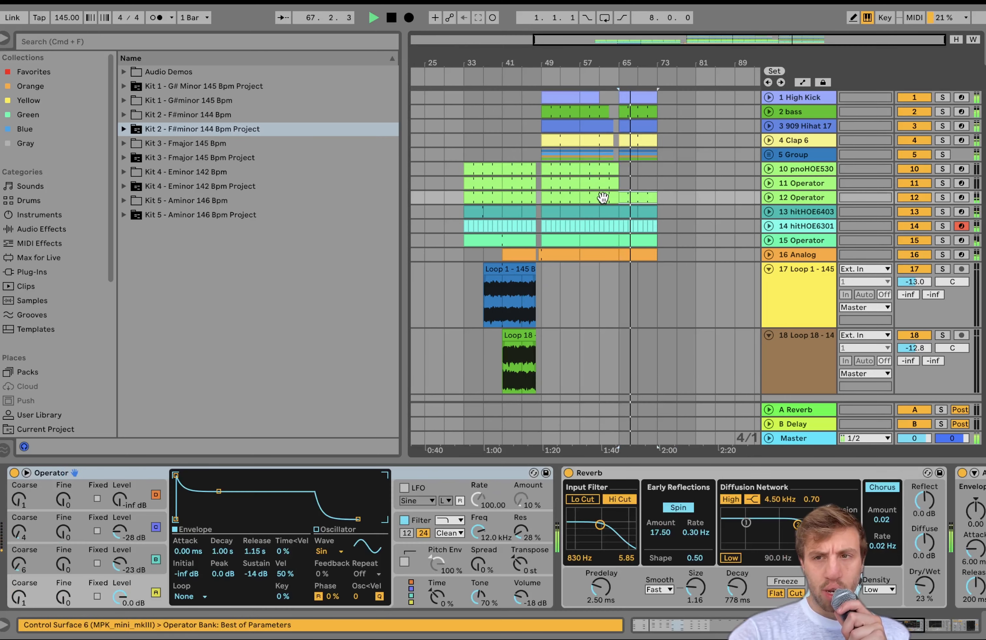
key(Delete)
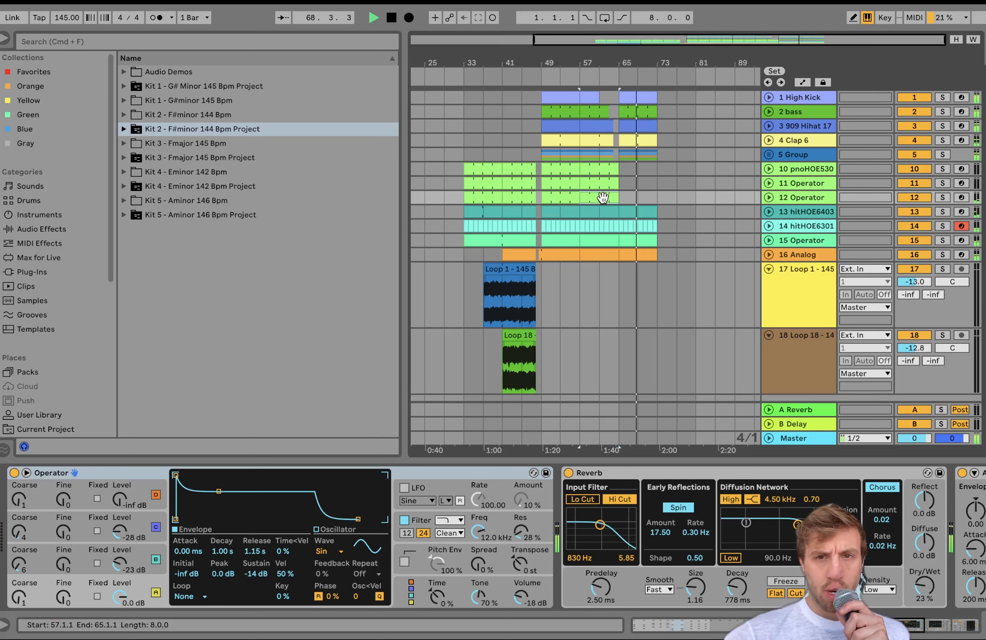
click(603, 182)
click(623, 178)
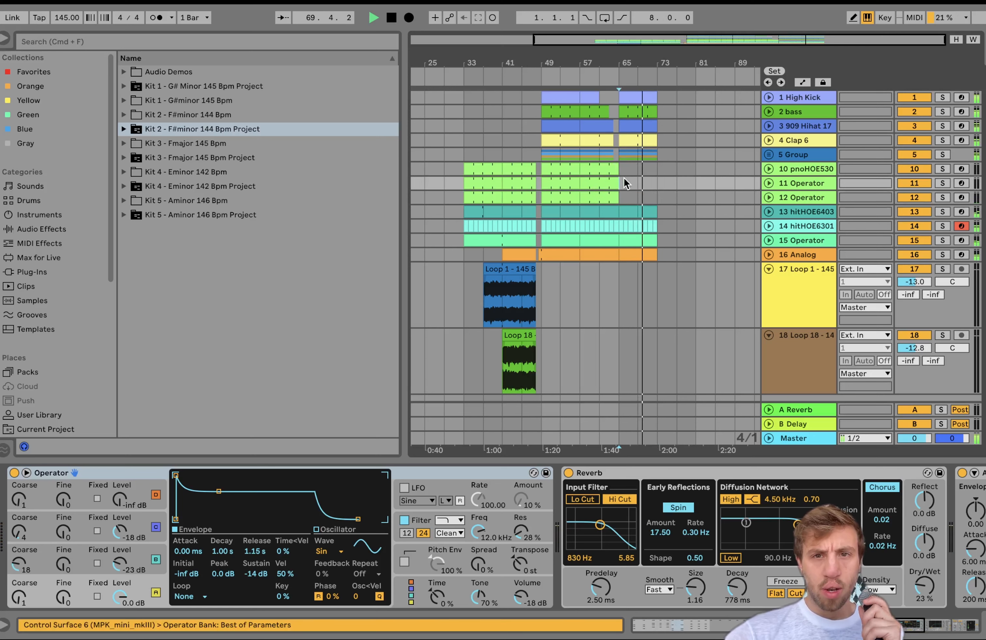
Insert an audio track below 16 Analog, search the sample library for "voc" and clear the search
click(627, 254)
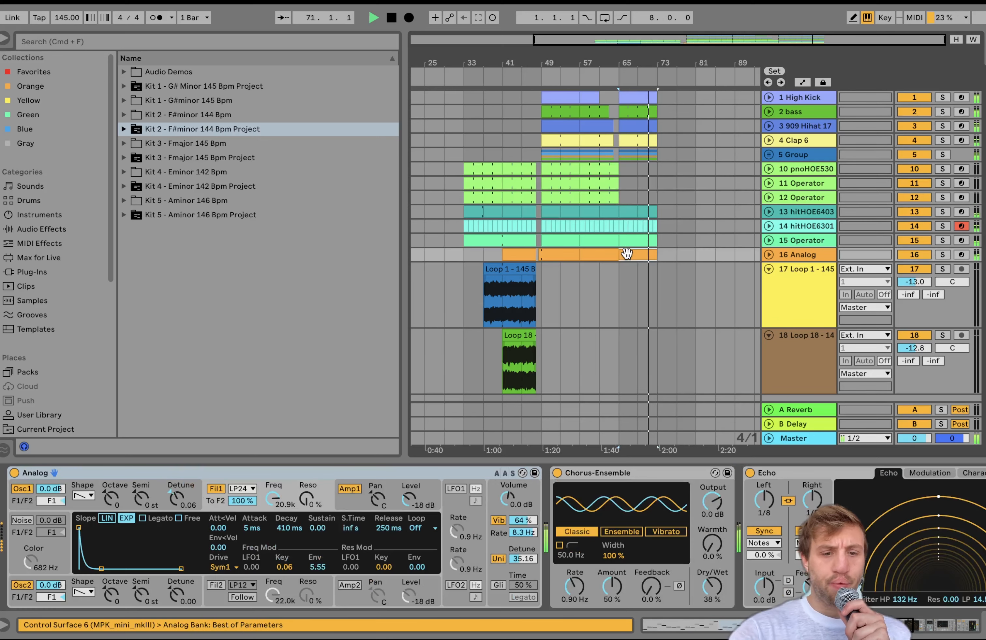
key(super+t)
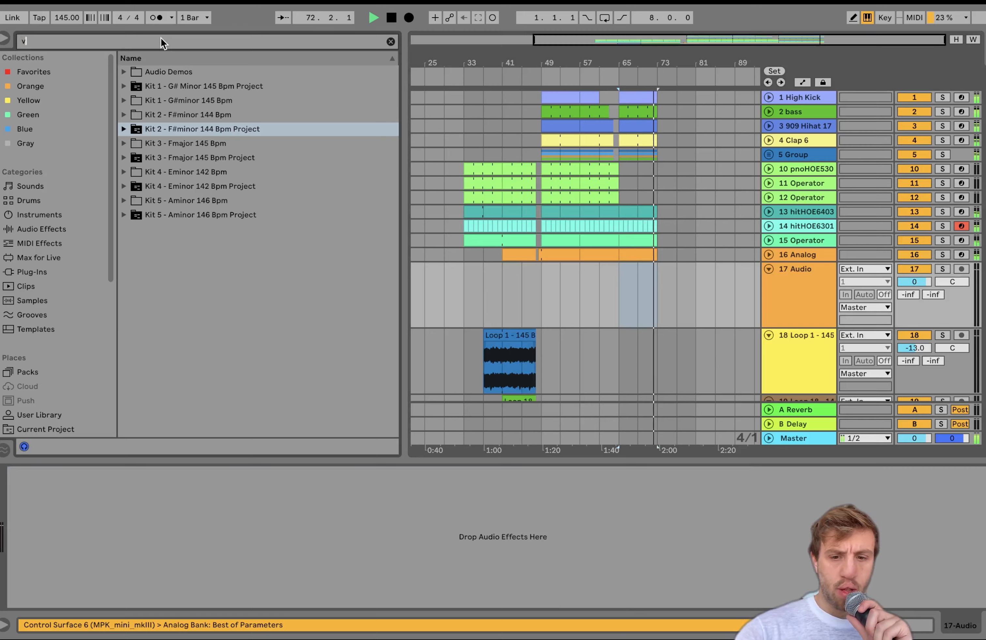
click(161, 39)
text(vox)
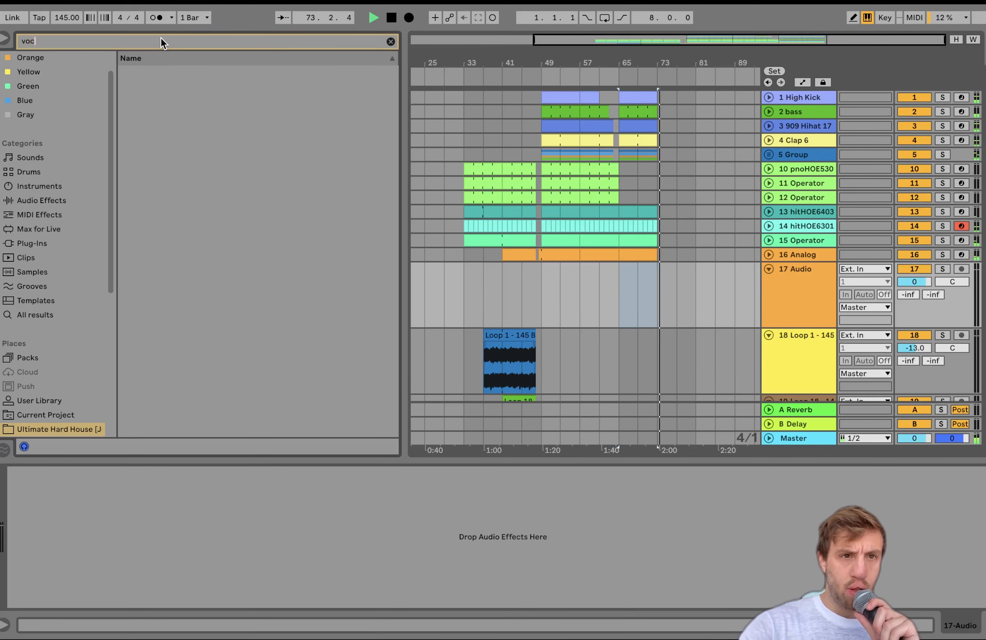
key(BackSpace)
key(BackSpace)
key(BackSpace)
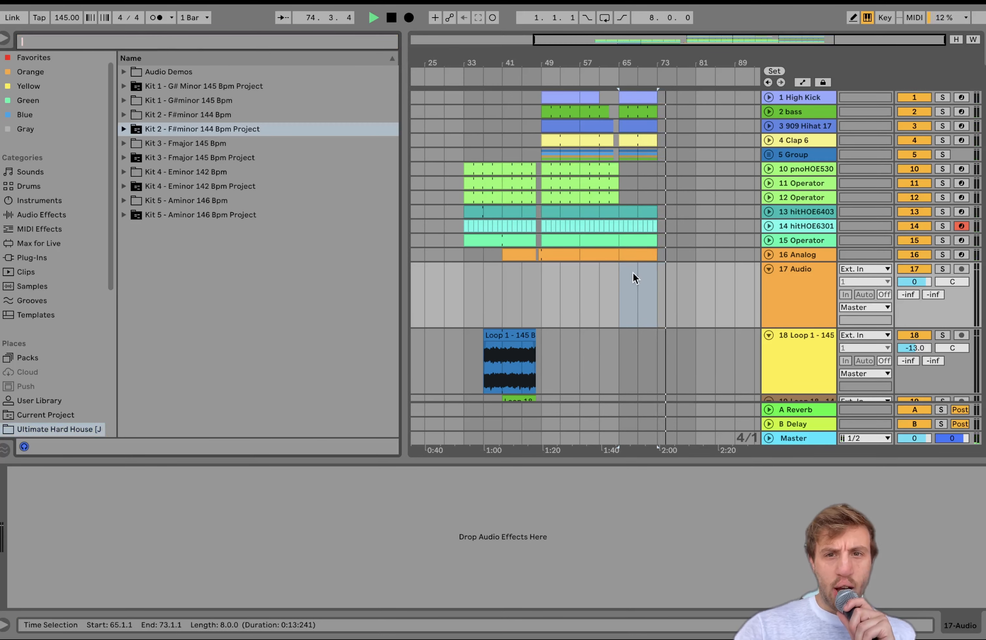
Stop playback, duplicate bars 65 to 73 of the 909 Hihat 17, Clap 6 and 5 Group tracks onto bar 73, and resume playing
click(619, 295)
key(space)
drag(626, 151, 638, 154)
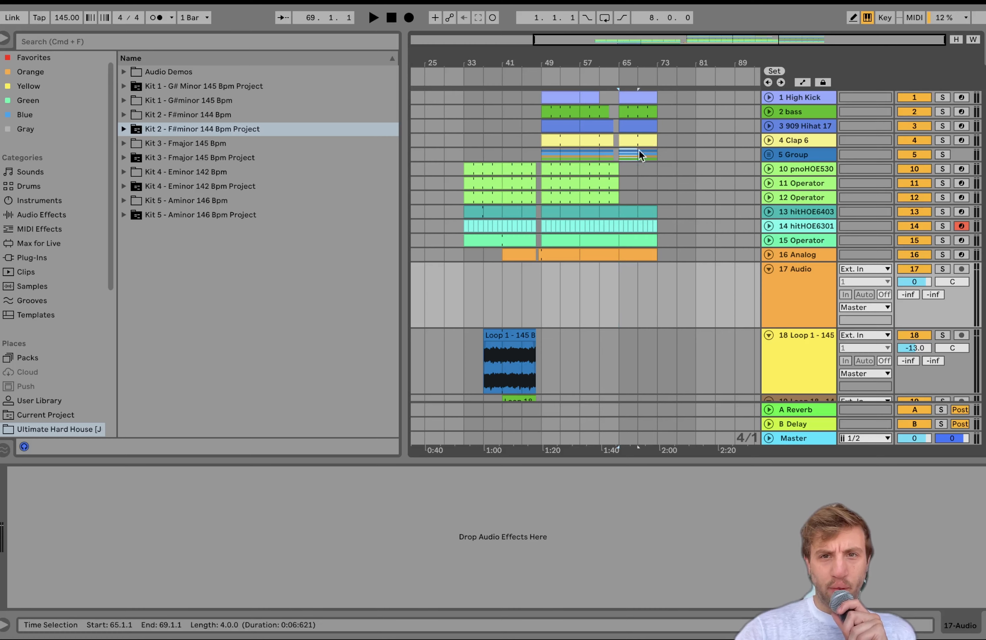
shift+click(655, 126)
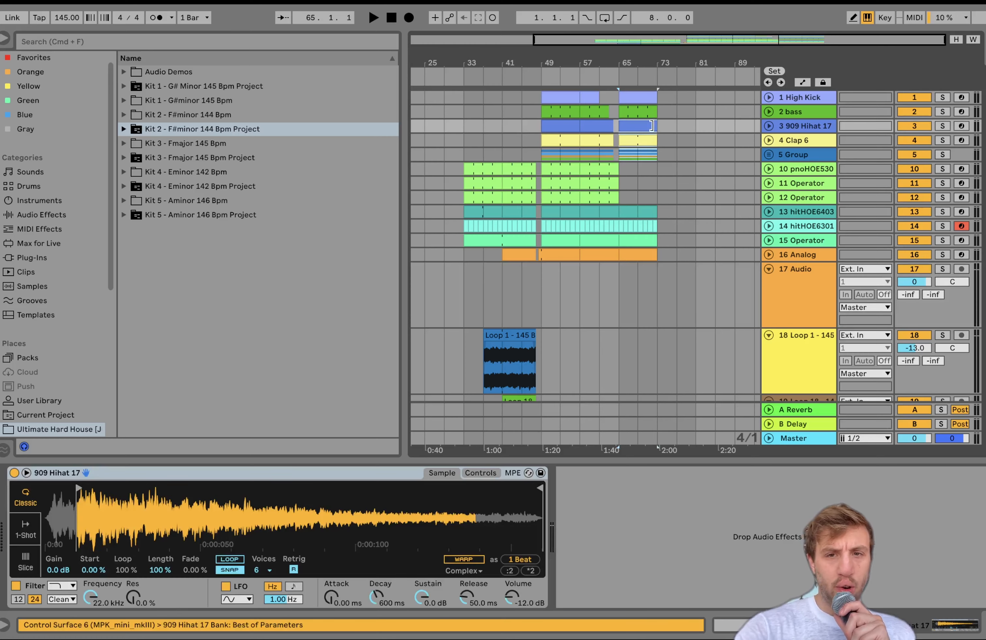
key(super+d)
key(space)
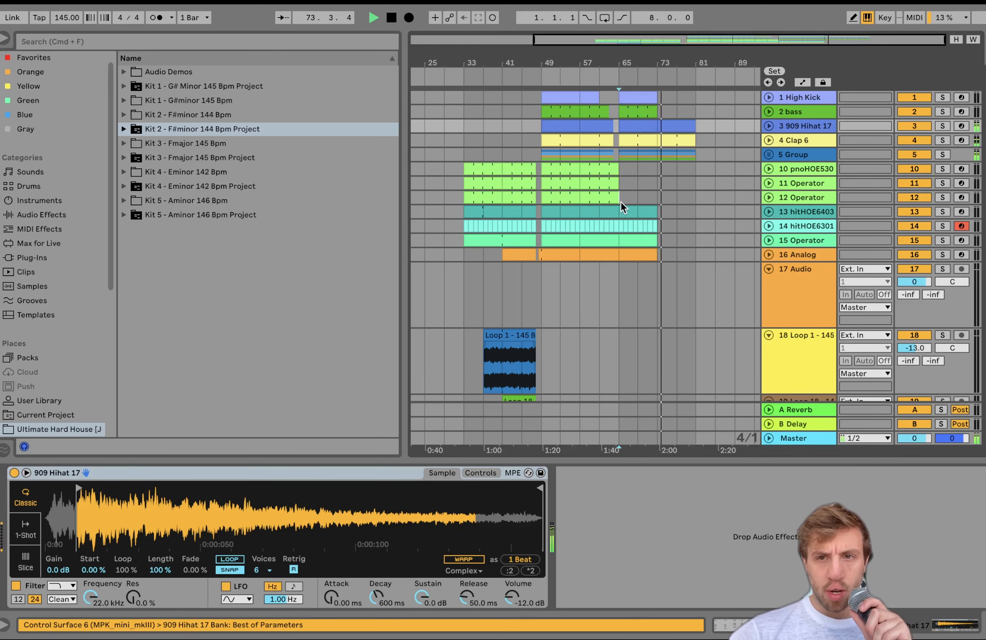
Extend both hitHOE tracks and 15 Operator from bar 73 to bar 81, deleting the duplicated 16 Analog part
drag(621, 202, 655, 255)
key(super+d)
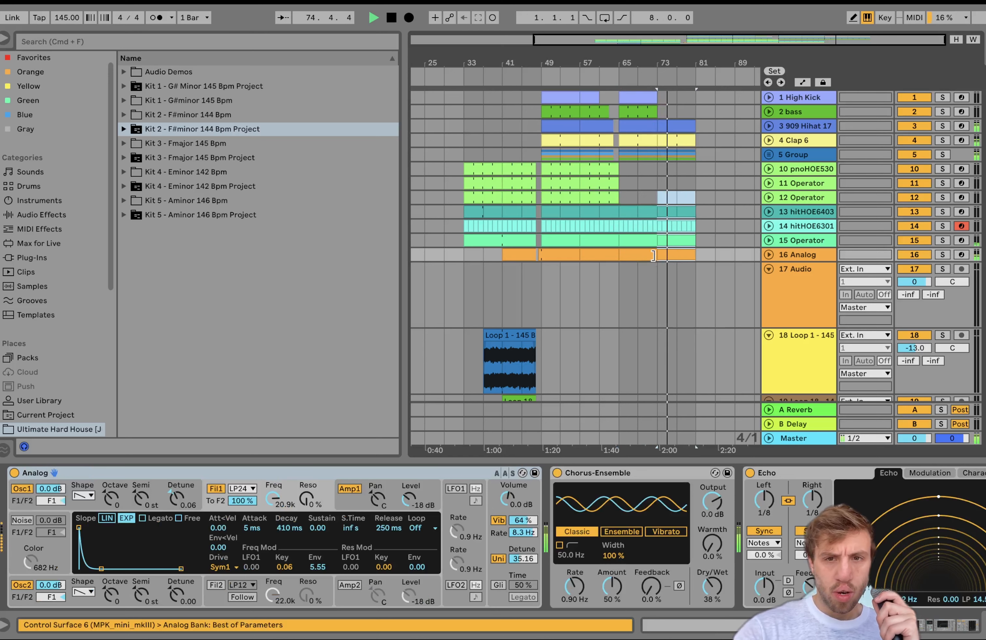
click(676, 255)
key(Delete)
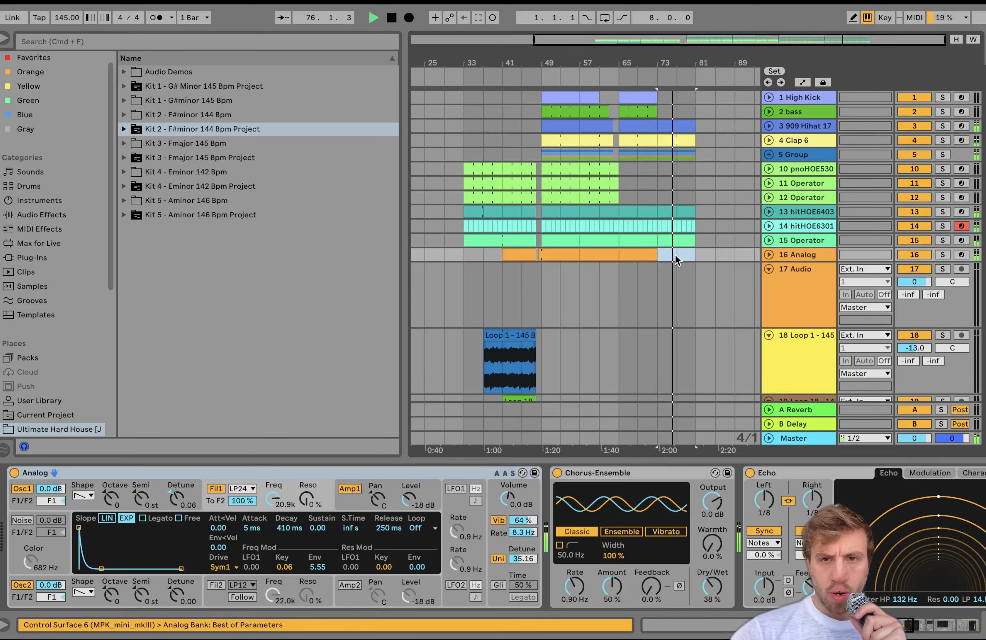
Stop playback and copy bars 57 to 65 of the pnoHOE530, 11 Operator and 12 Operator tracks to bar 73
click(601, 199)
key(space)
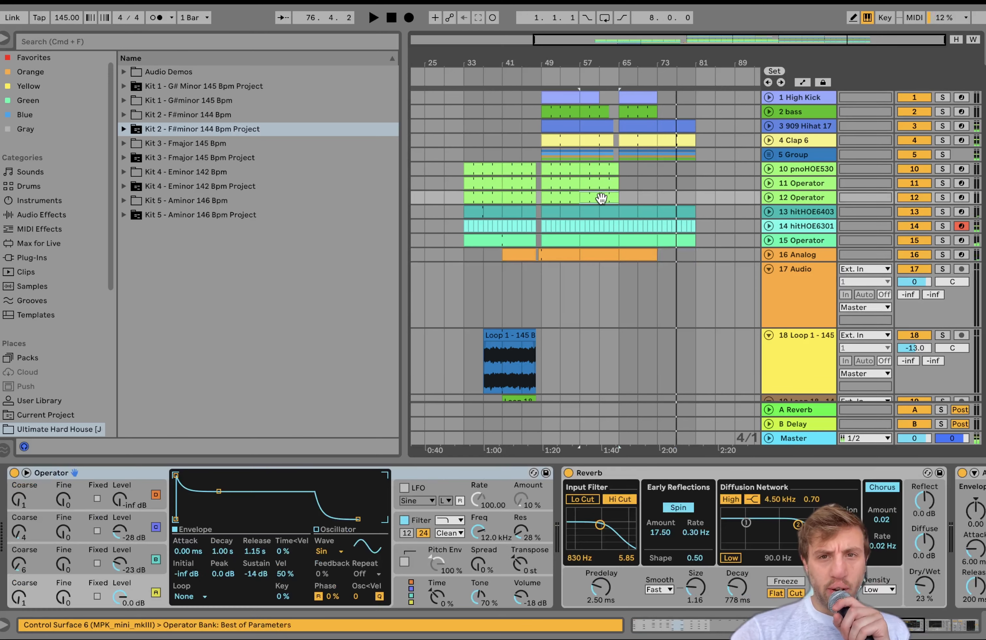
click(605, 168)
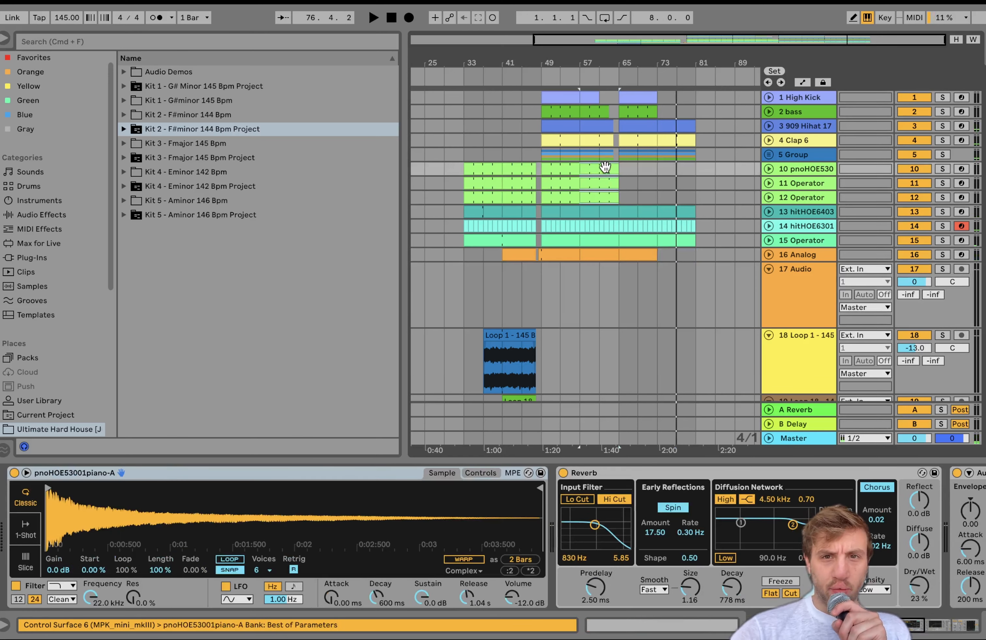
click(653, 170)
key(ctrl+v)
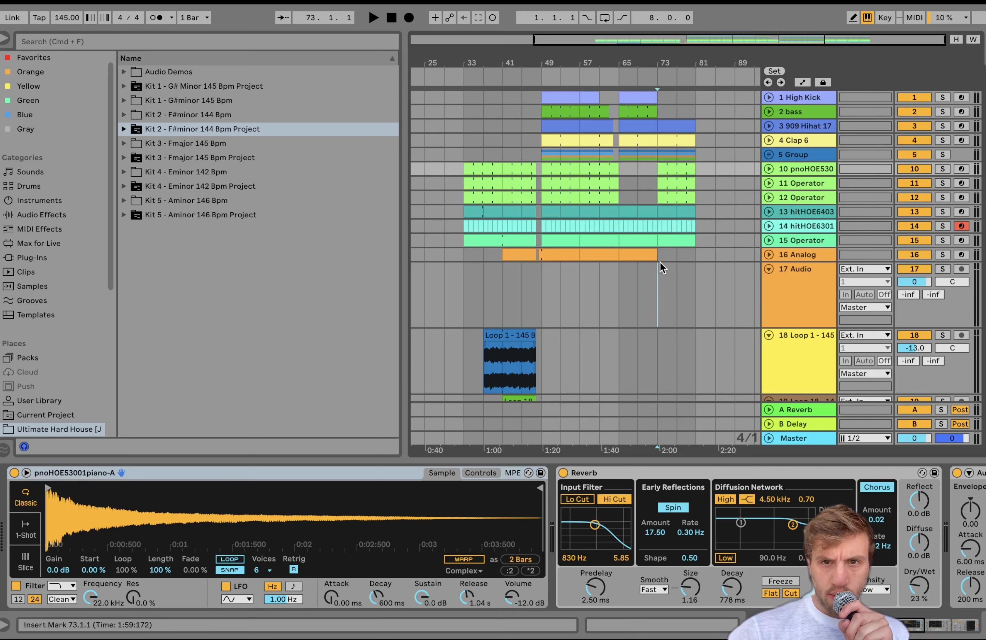
Duplicate bars 73 to 81 of all the instrument tracks twice to reach bar 97, playing from bar 81 in between
drag(660, 263, 700, 96)
key(ctrl+d)
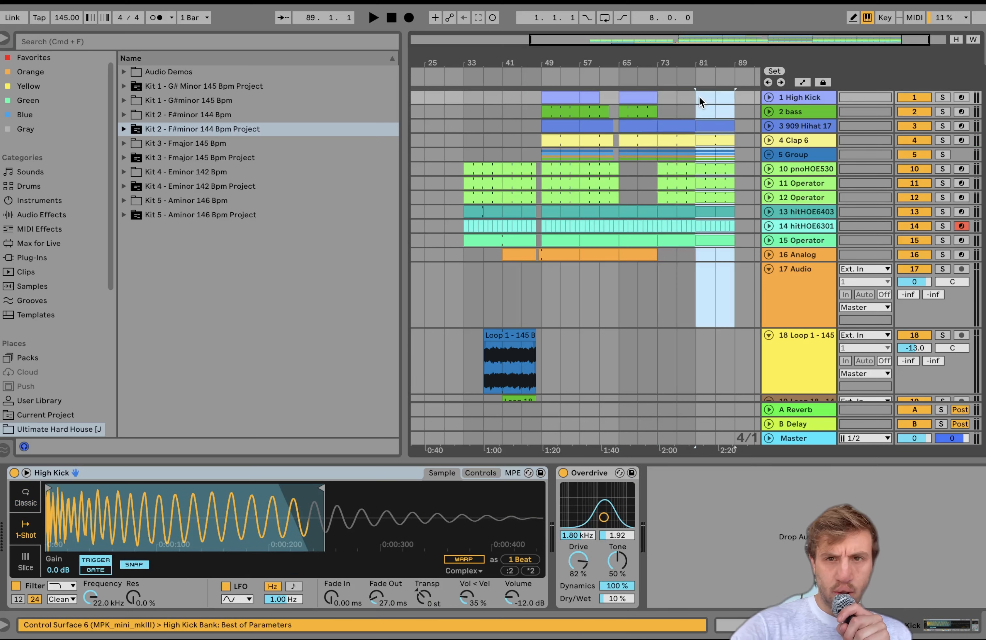
key(space)
key(minus)
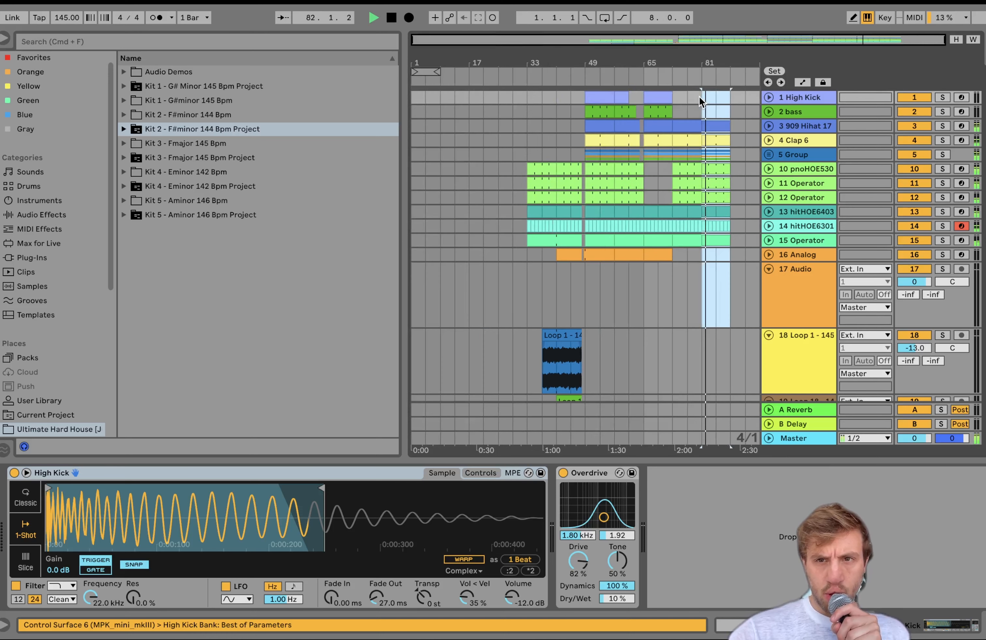
key(plus)
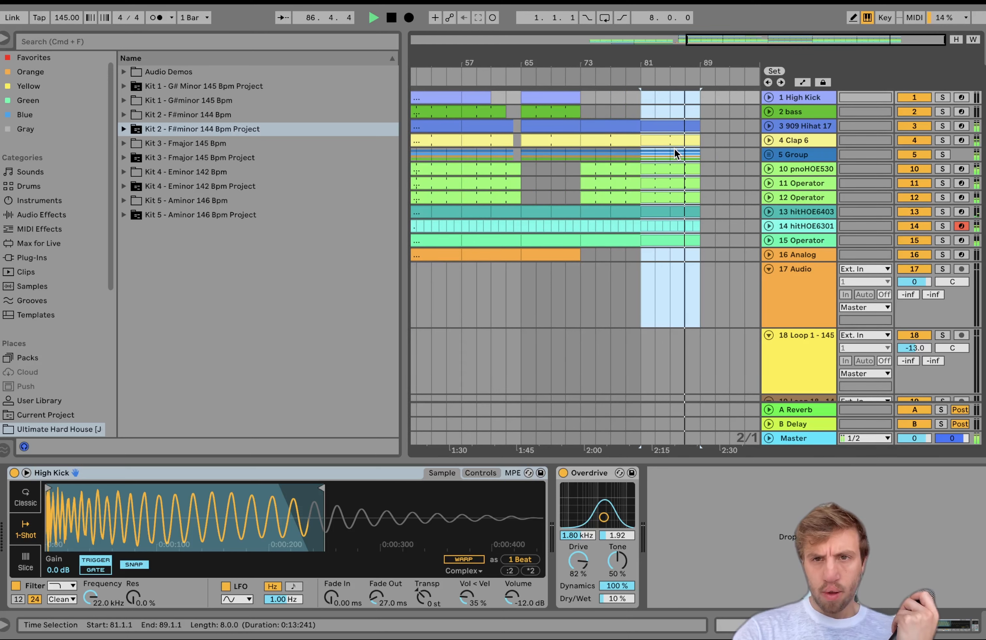
key(super+d)
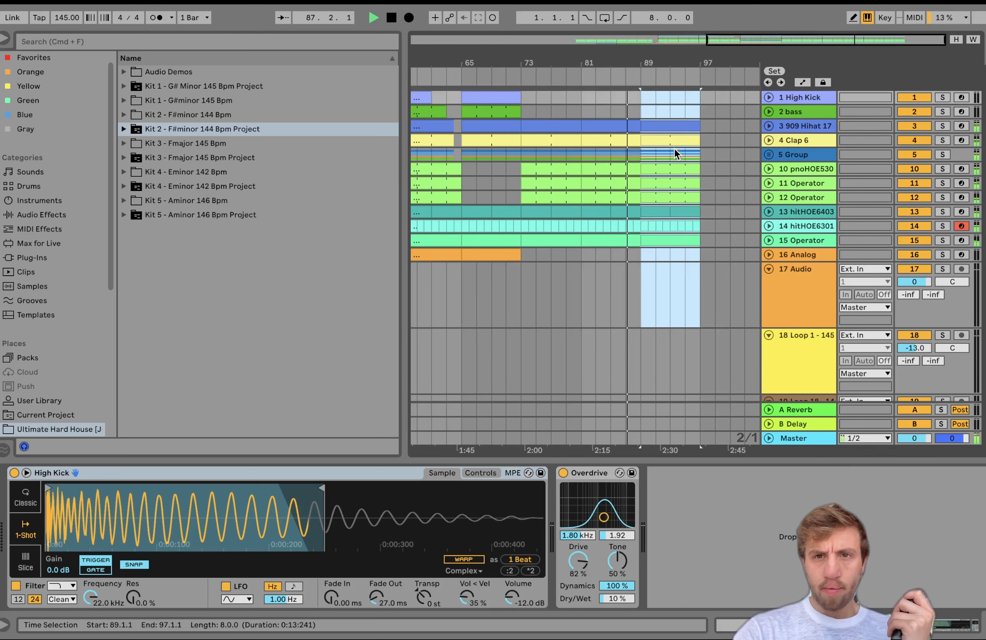
Search the Ultimate Hard House sample folder for "bre" and clear the search
click(661, 239)
click(180, 39)
text(vre)
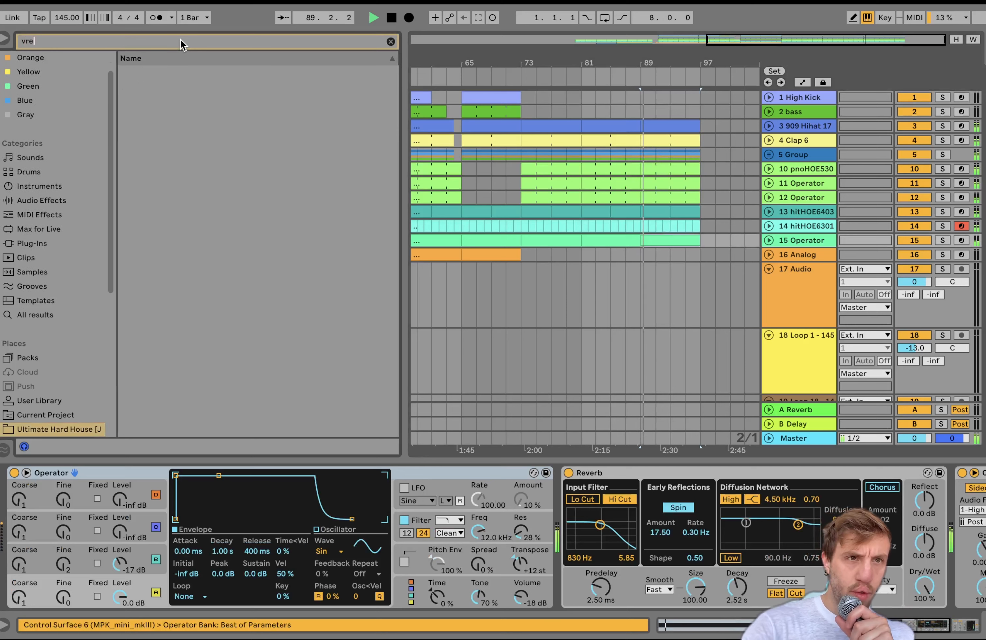
key(BackSpace)
key(BackSpace)
key(BackSpace)
text(bre)
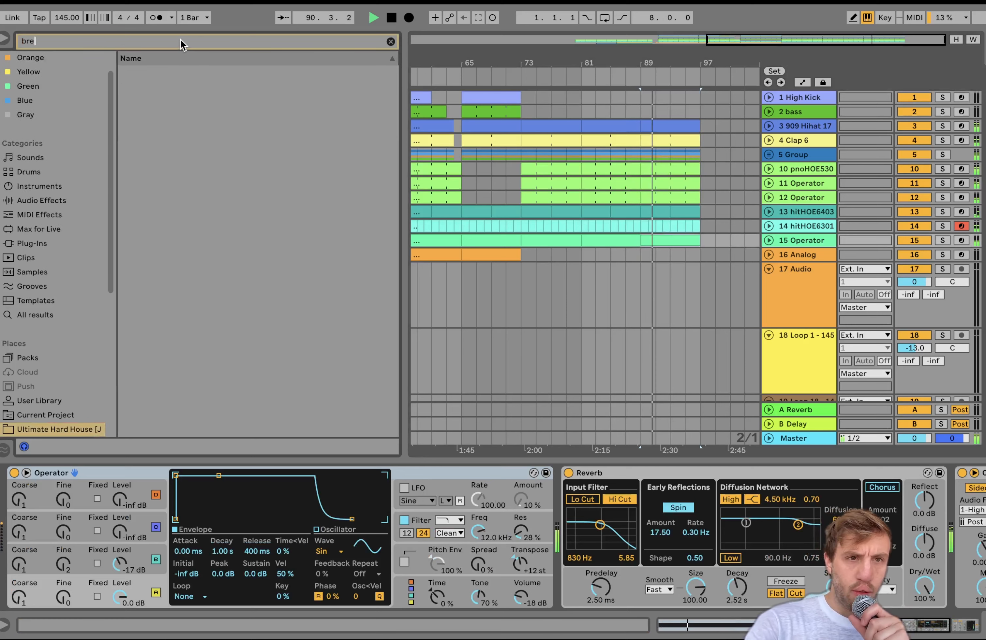
key(Escape)
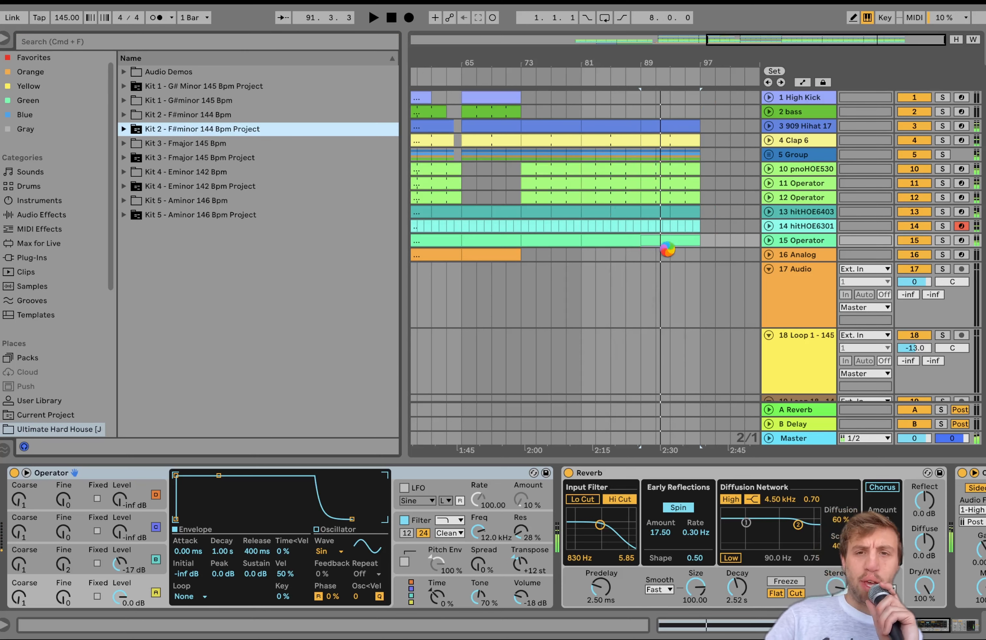
Insert an audio track below 15 Operator and preview imported Kit 2 samples, including orgHOE54001organ1-A.wav and Rave Loop 8.wav
click(612, 239)
key(super+t)
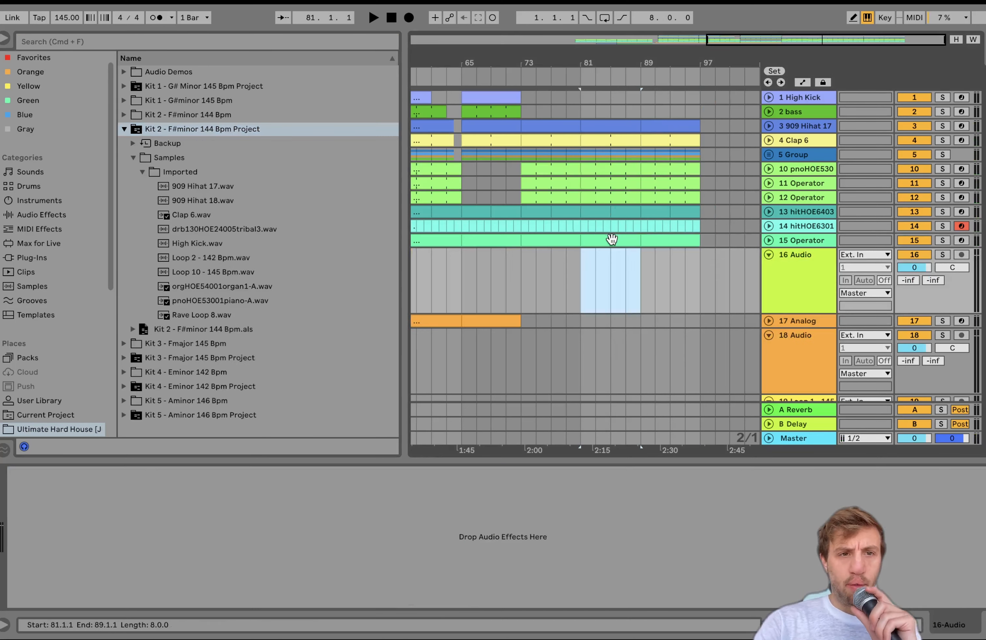
click(228, 228)
click(214, 286)
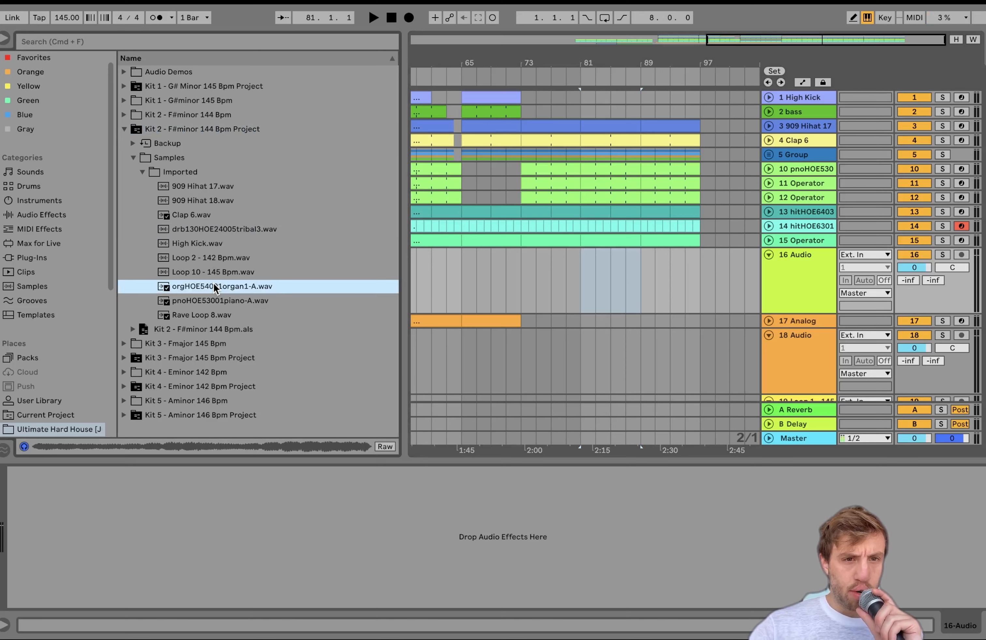
click(205, 314)
Preview the imported samples in the Kit 3 - Fmajor 145 Bpm Project folder, including Loop 1 - 145 Bpm.wav and Loop 6 - 142 Bpm.wav
drag(190, 314, 194, 380)
click(186, 357)
key(Right)
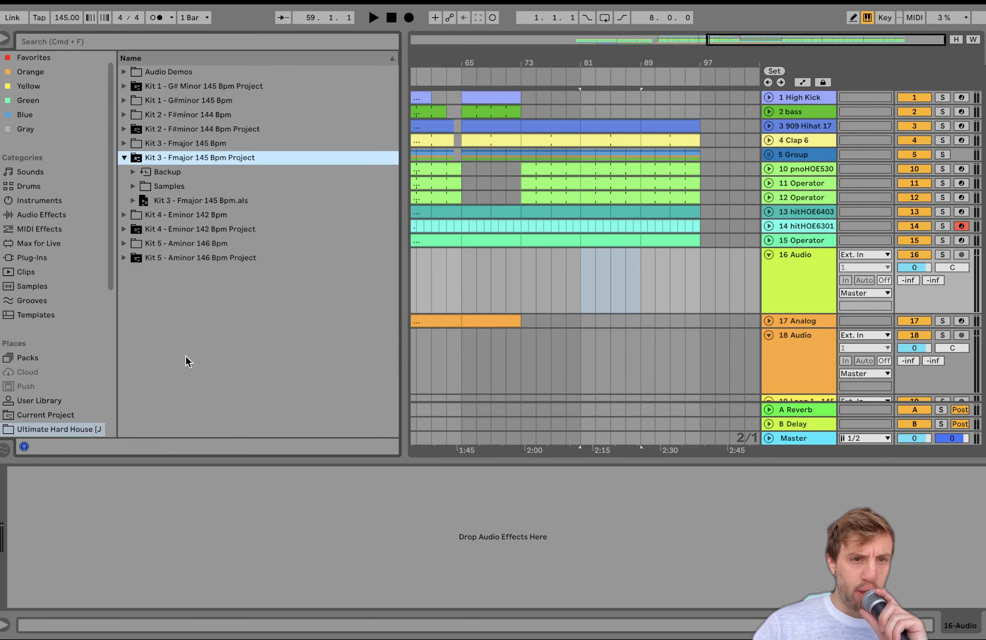
key(Down)
key(Down)
key(Right)
key(Down)
key(Right)
key(Down)
key(Down)
key(Down)
key(Down)
key(Down)
key(Down)
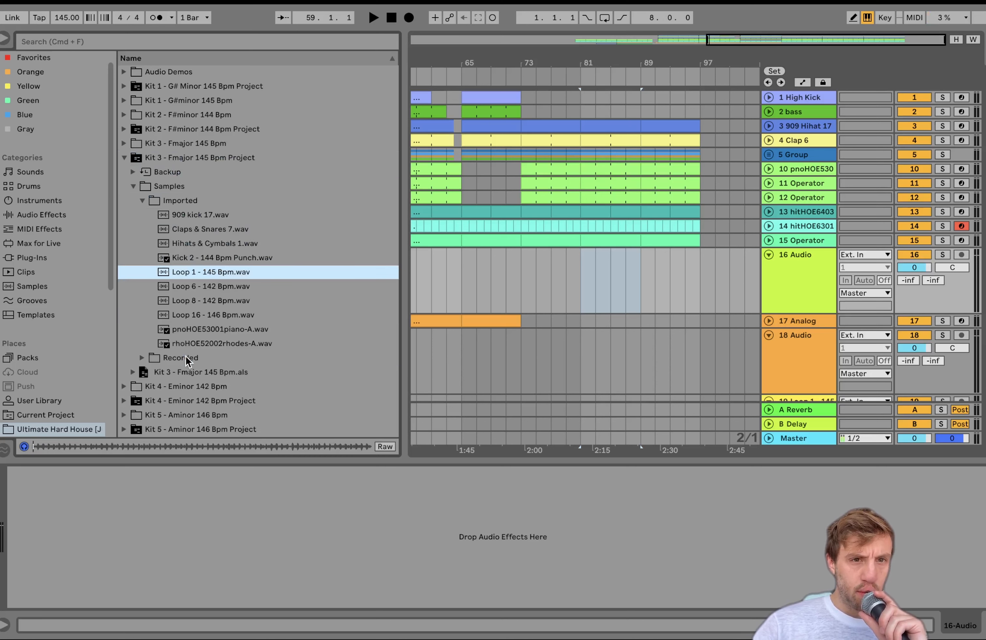
click(196, 302)
click(182, 287)
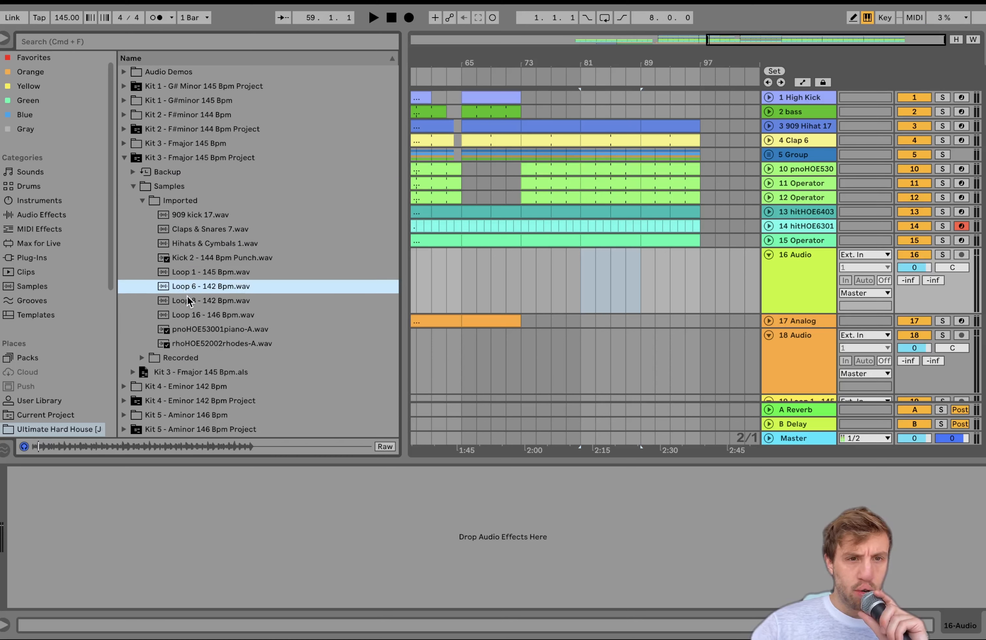
Fill bars 81 to 97 of the 16 Audio track with Loop 6 - 142 Bpm.wav and set the track volume to -10.3 dB
drag(177, 291, 581, 257)
key(space)
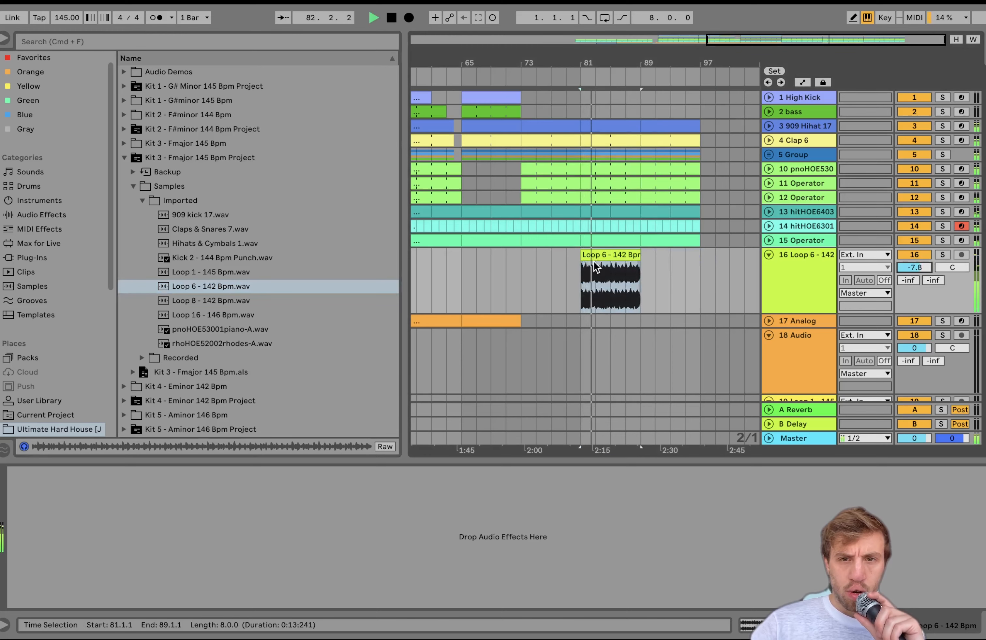
key(super+d)
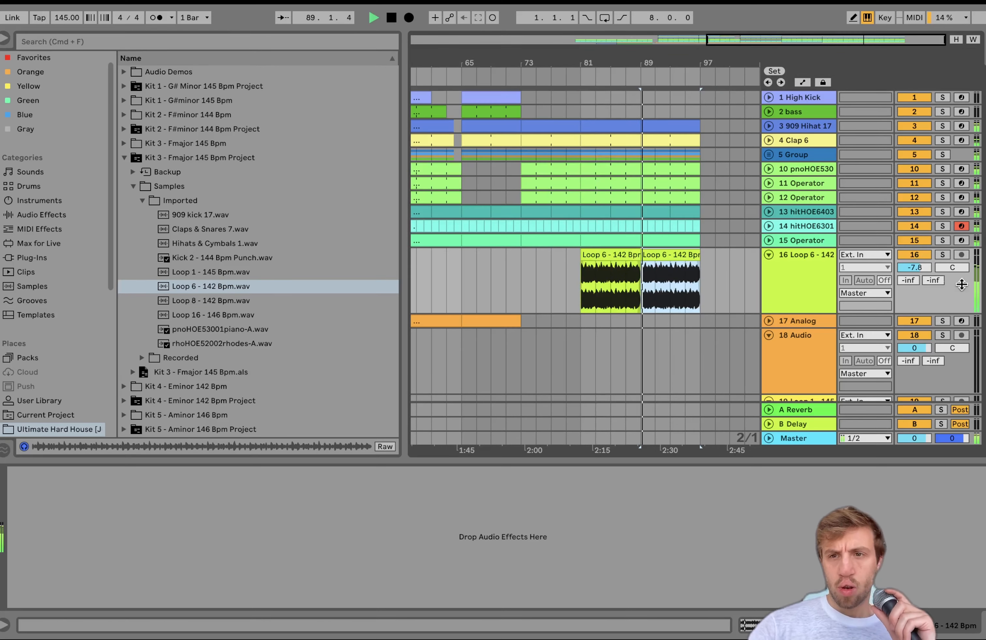
drag(916, 266, 921, 270)
key(space)
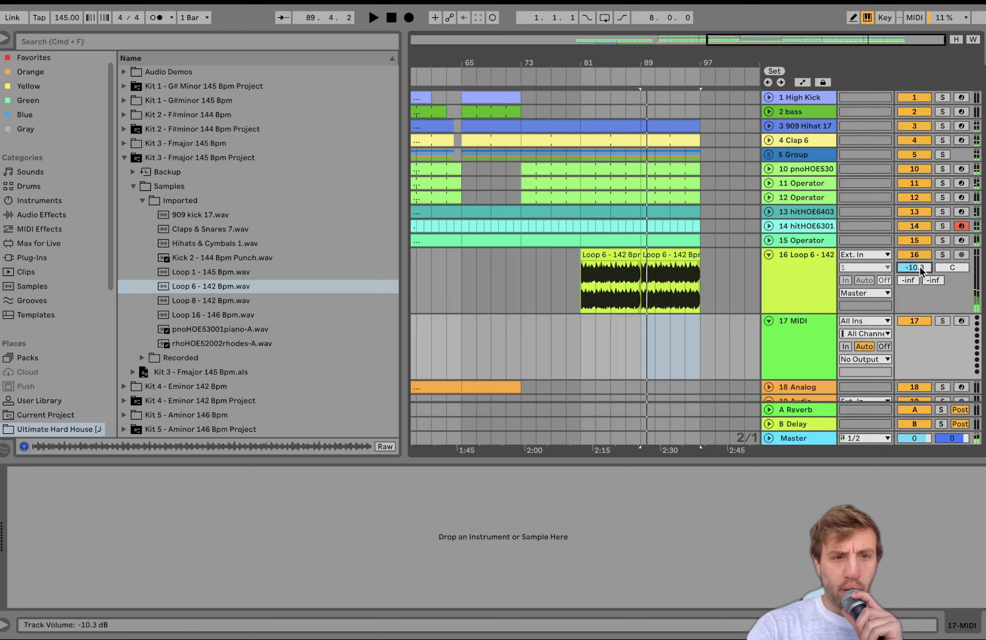
Insert a MIDI track below the Loop 6 track and search the sample folder for "snare"
key(super+shift+t)
click(302, 43)
text(snare)
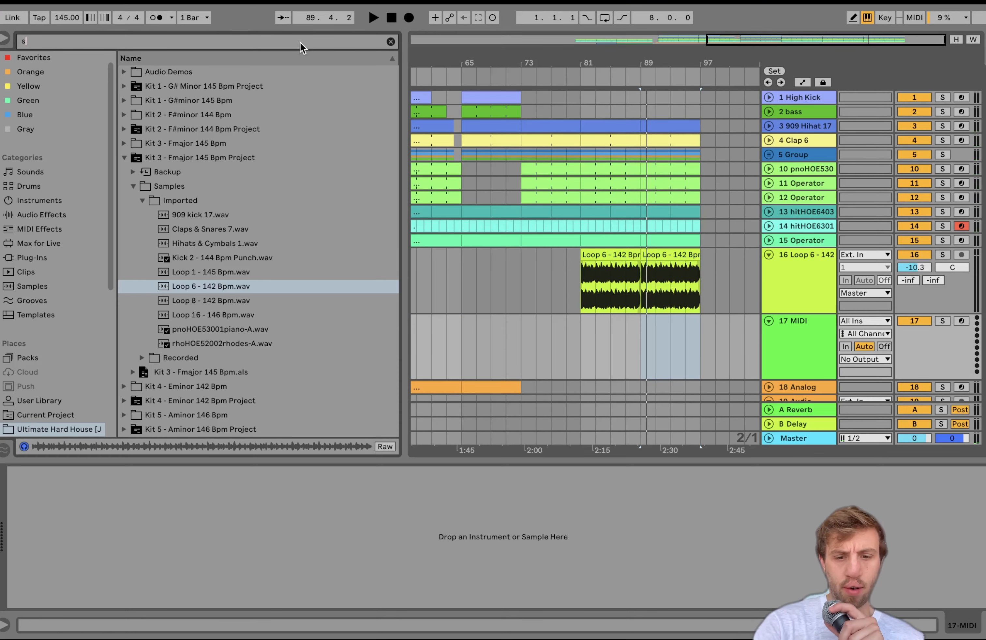
Preview the found snare samples and load Claps & Snares 9.wav onto the new MIDI track
key(Down)
key(Down)
key(Down)
key(Down)
key(Down)
key(Down)
key(Down)
key(Down)
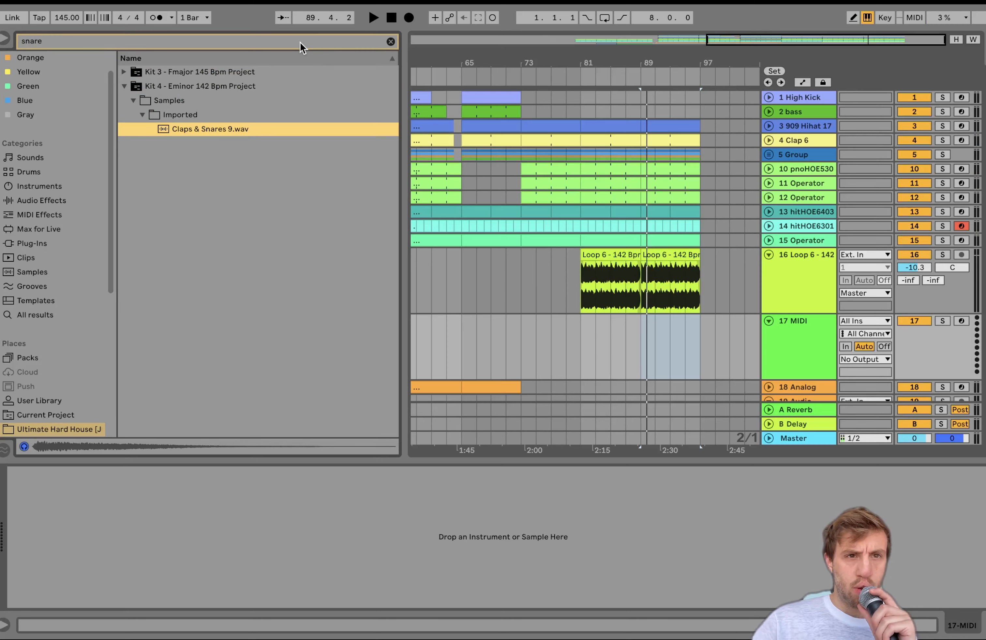
key(Return)
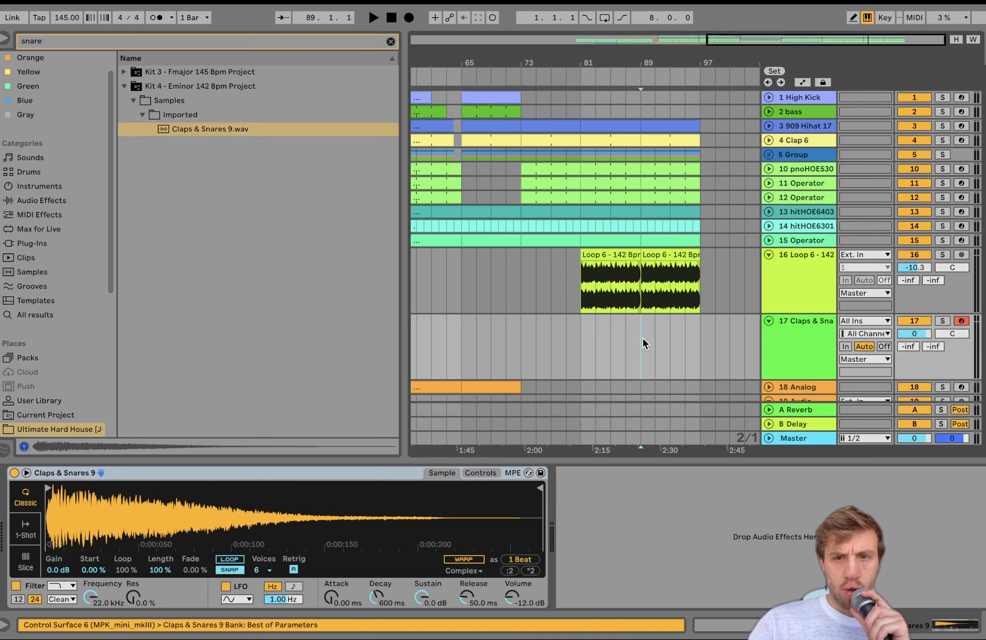
Create a MIDI clip from bar 89 to 97 on the Claps & Snares track with a sixteenth note on G#2 at its start
drag(642, 337, 686, 339)
key(ctrl+shift+m)
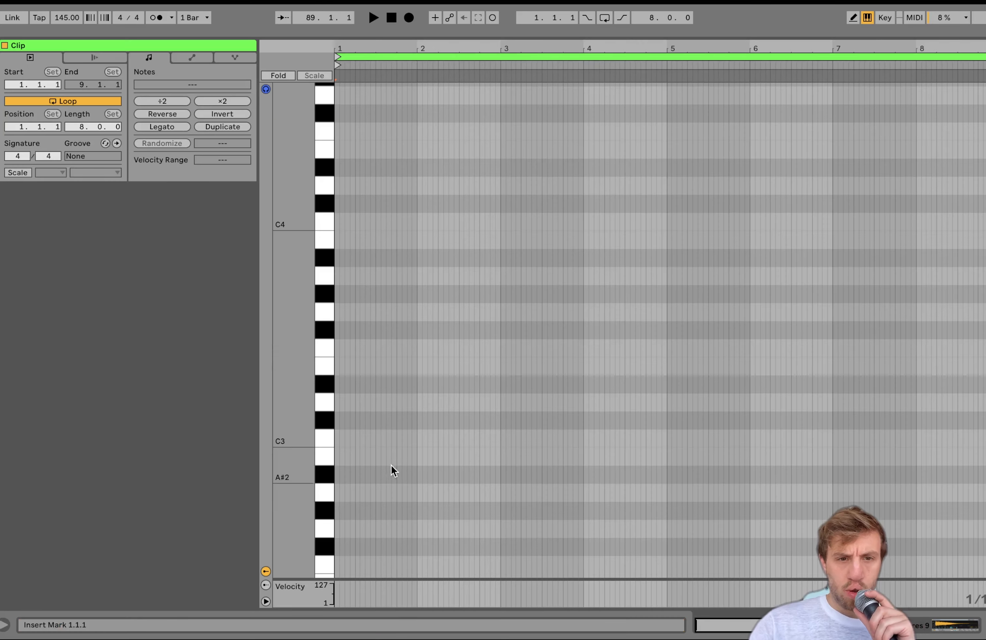
scroll(351, 500, down, 3)
double_click(335, 480)
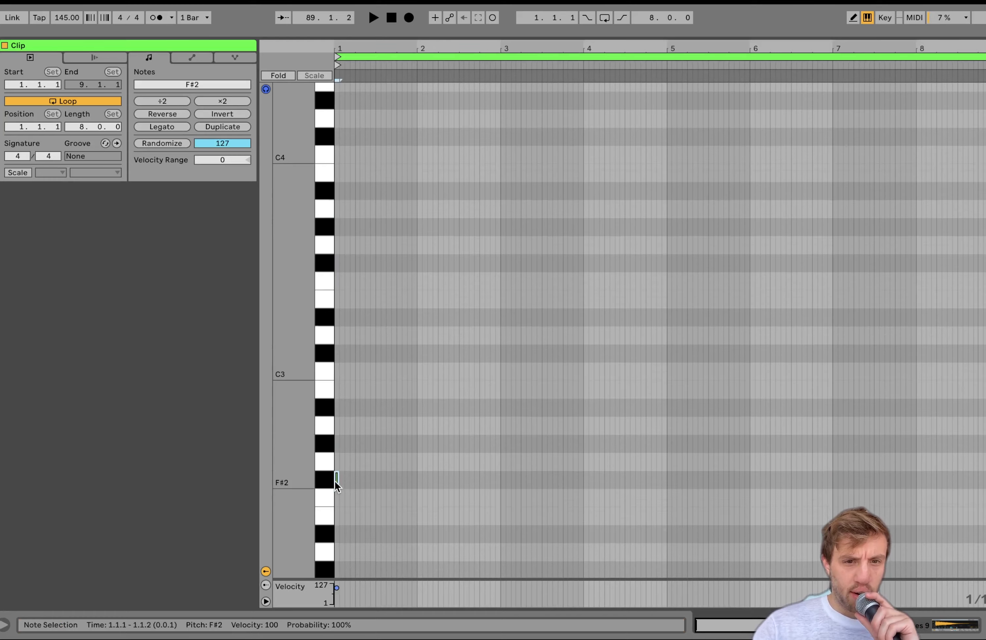
key(Up)
key(Up)
Duplicate the G#2 note repeatedly until sixteenth notes fill the whole eight-bar snare clip
key(ctrl+d)
key(ctrl+d)
key(ctrl+d)
key(ctrl+d)
key(ctrl+d)
key(ctrl+d)
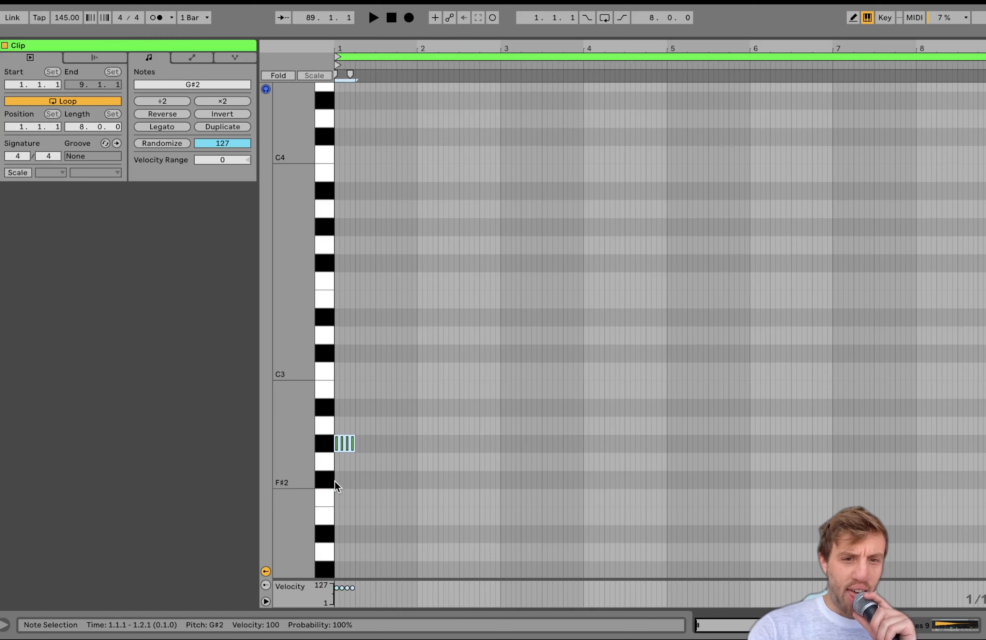
key(ctrl+d)
key(ctrl+d)
key(ctrl+d)
key(ctrl+d)
key(ctrl+a)
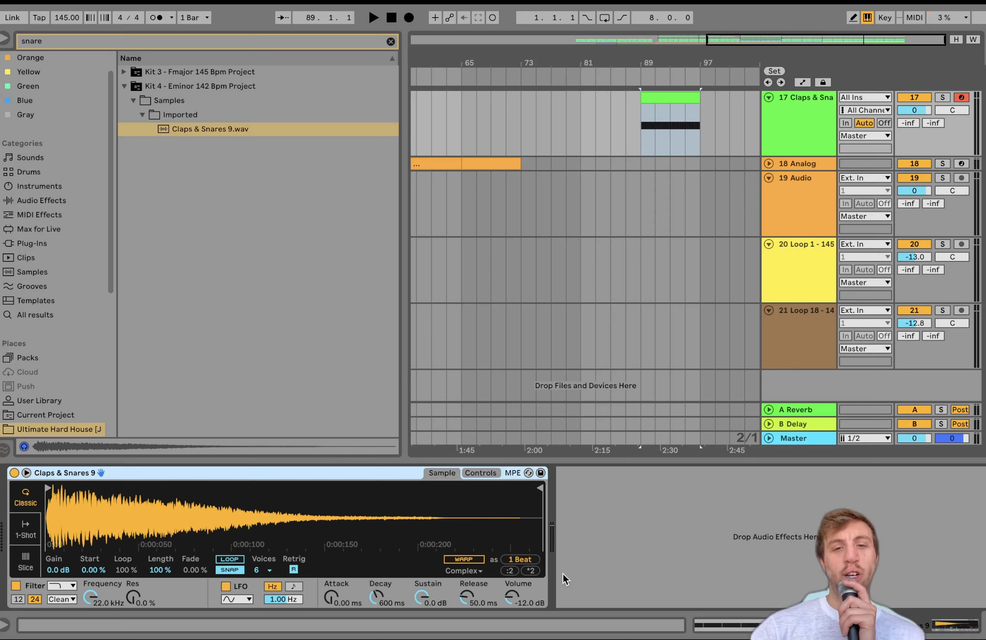
Automate the Claps & Snares 9 sampler's Volume to rise from a low level at bar 89 to -12.6 dB at bar 97
right_click(511, 597)
click(557, 535)
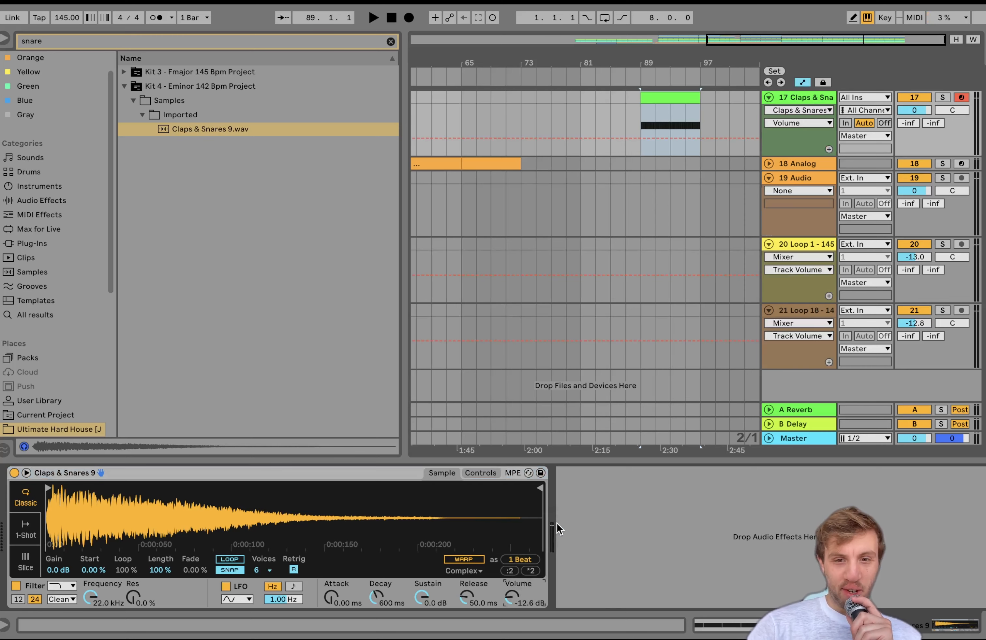
click(699, 137)
click(616, 138)
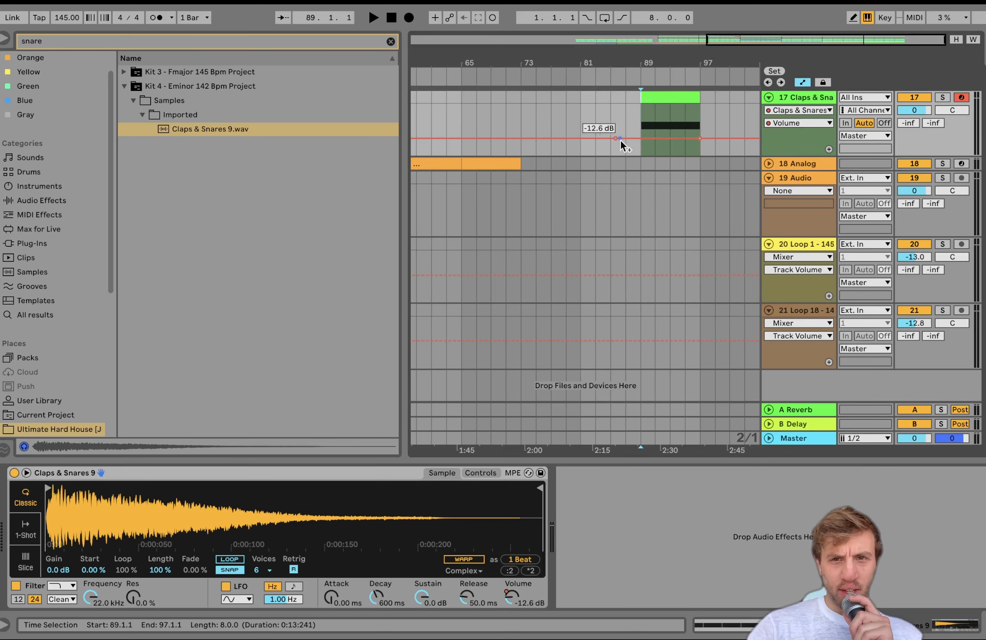
drag(640, 139, 641, 154)
Play the snare build-up from bar 93 and set the Claps & Snares track volume to -5.2 dB
key(space)
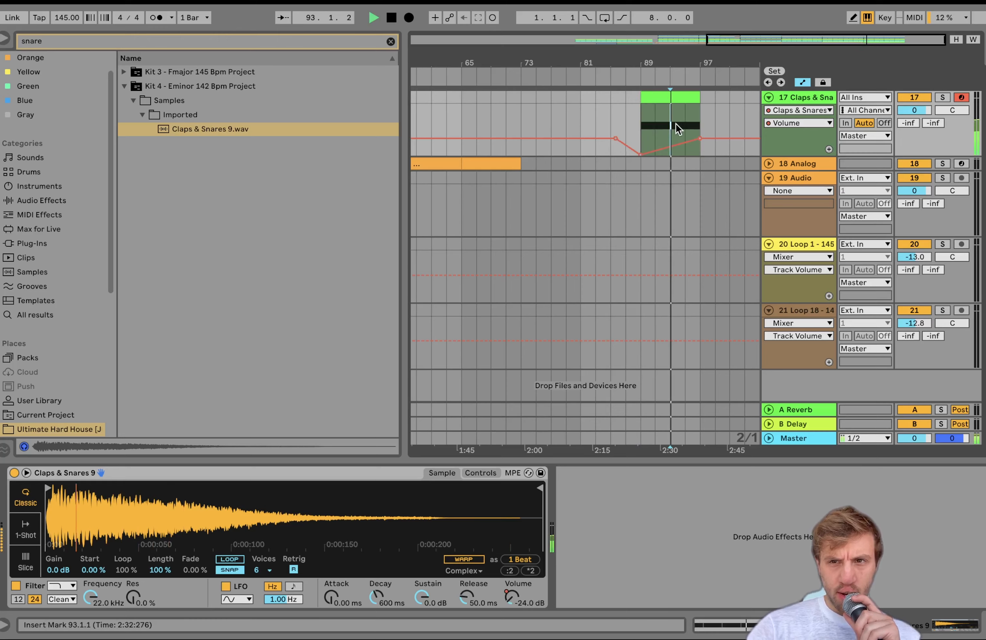
scroll(715, 120, up, 2)
drag(924, 146, 924, 156)
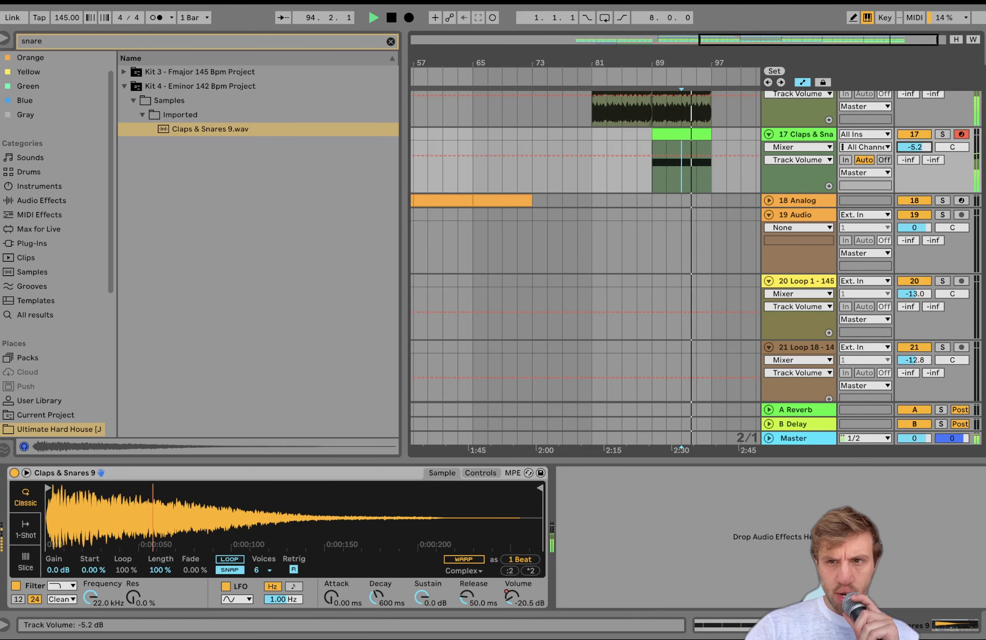
Delete bar 96 from the 909 Hihat 17, Clap 6, 5 Group, both hitHOE, 15 Operator and Loop 6 tracks
scroll(747, 158, up, 5)
scroll(747, 159, up, 5)
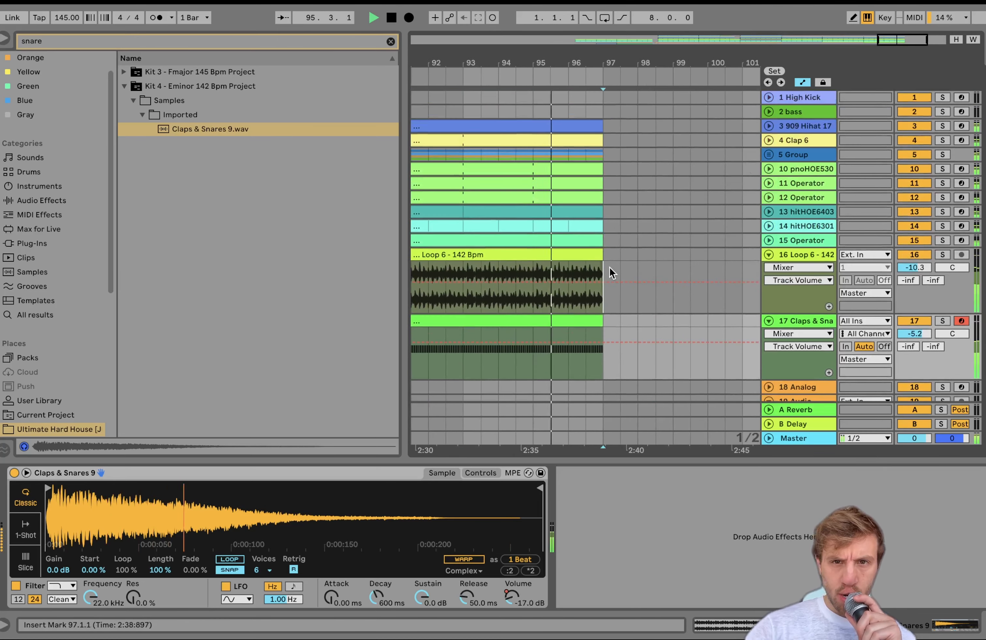
drag(606, 270, 573, 249)
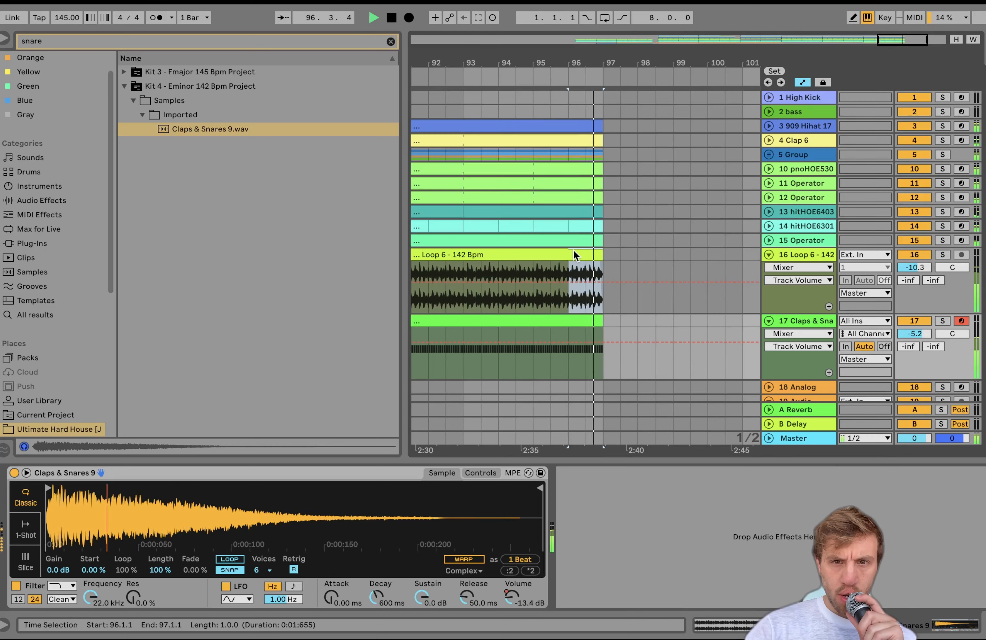
key(space)
key(Delete)
click(601, 155)
drag(602, 156, 567, 127)
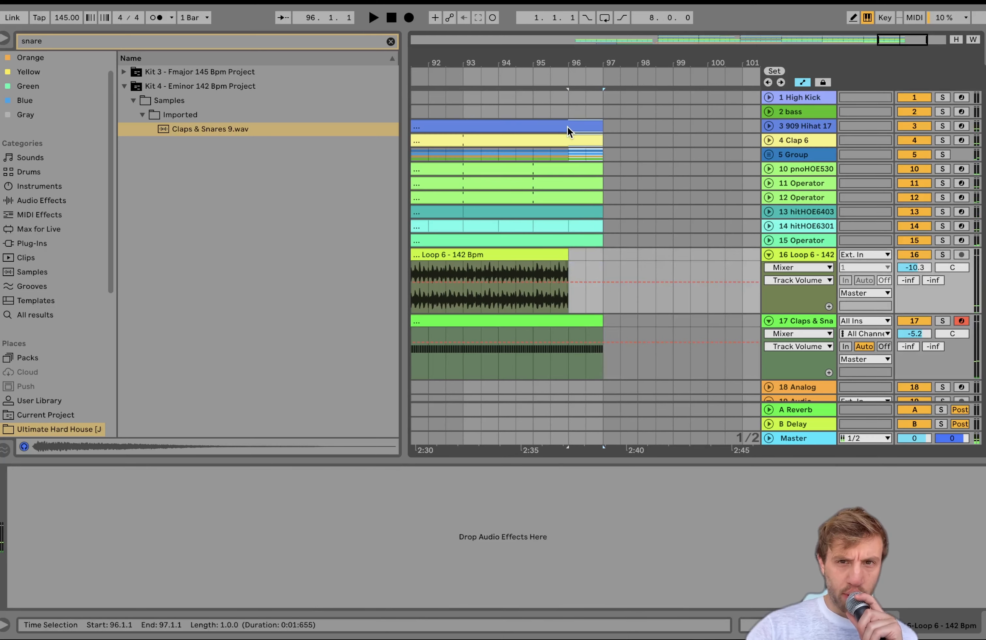
key(space)
drag(566, 264, 611, 208)
Shorten the snare clip so it ends halfway through bar 96, then stop playback
drag(602, 321, 585, 321)
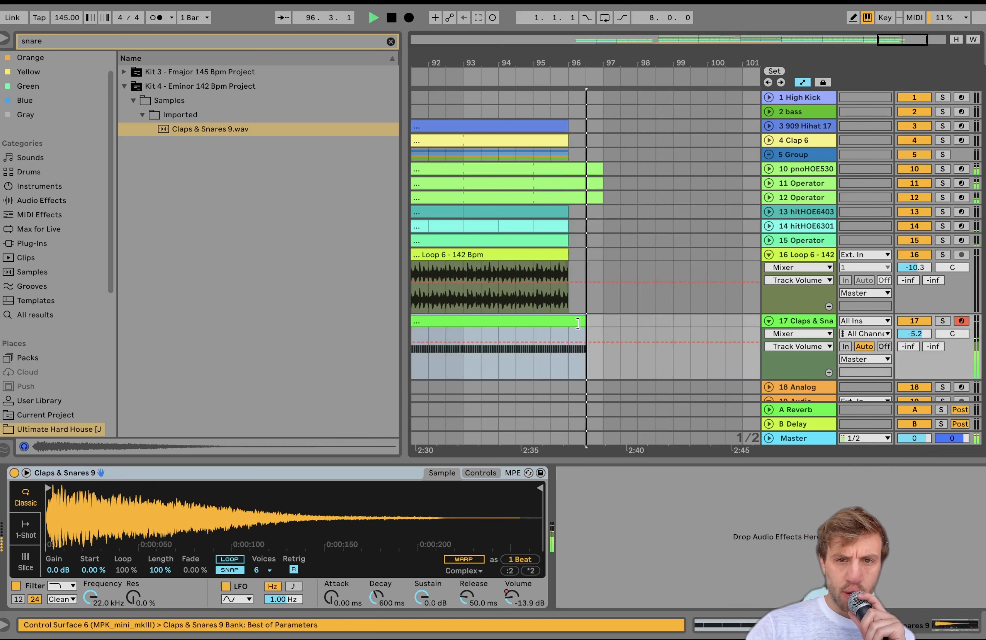
key(minus)
key(space)
Copy bars 49 to 65 of all tracks from 1 High Kick to 19 Audio to bar 97 and play from there
key(minus)
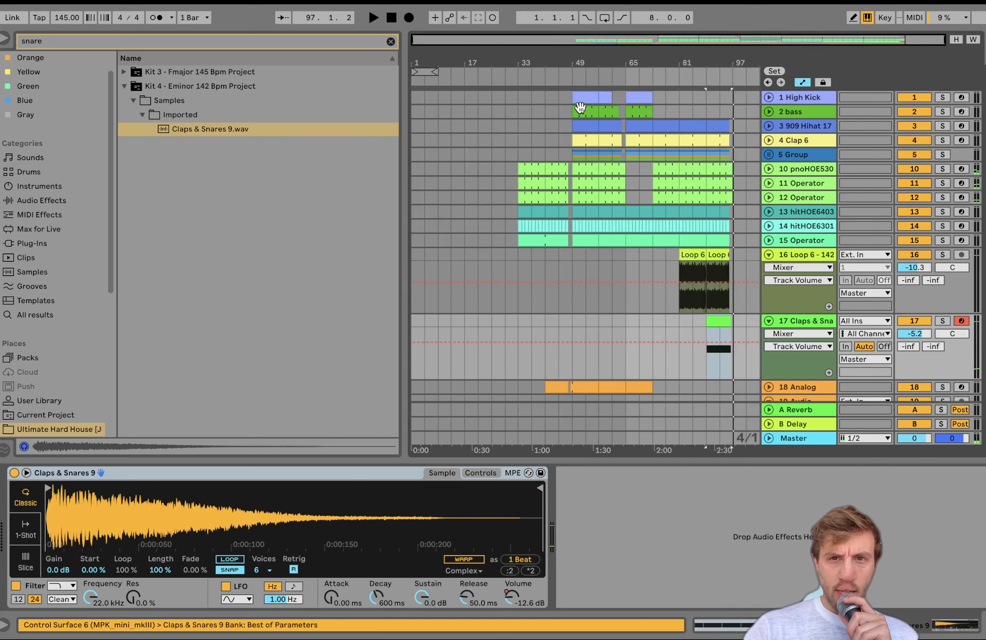
click(579, 98)
scroll(578, 98, down, 5)
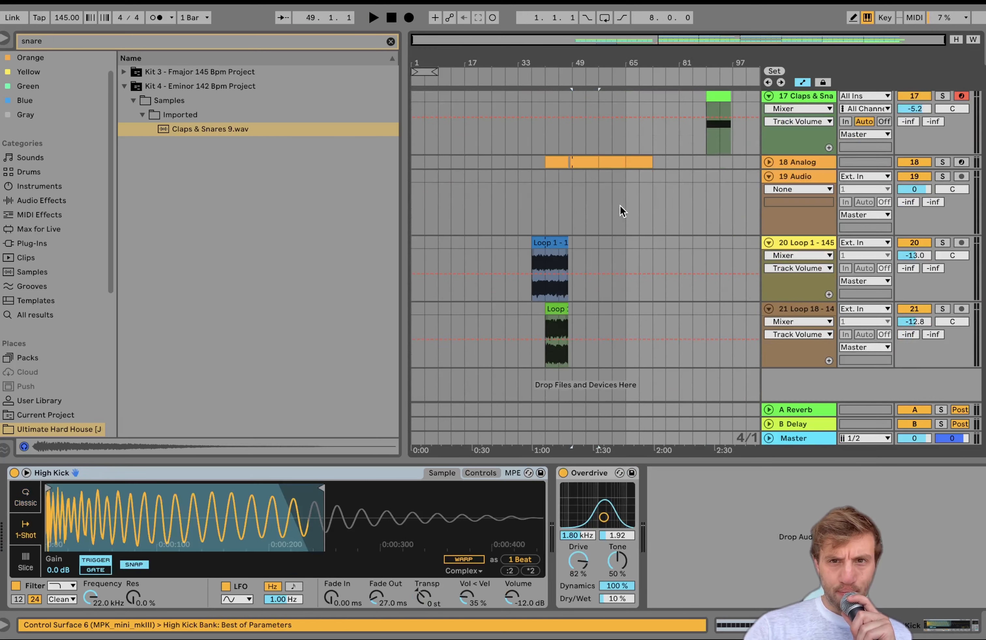
shift+click(624, 208)
scroll(682, 131, up, 5)
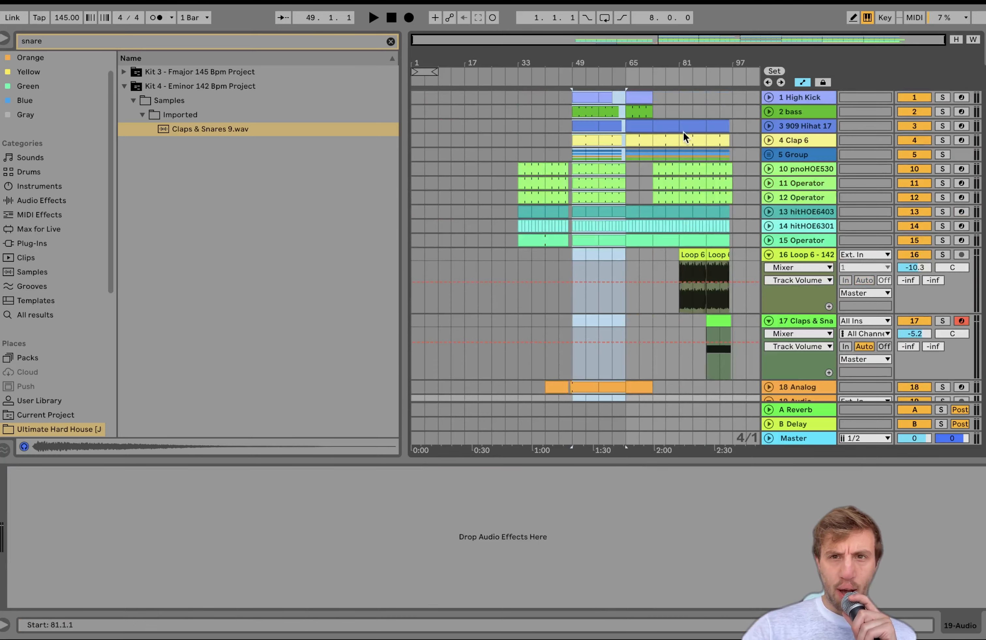
click(731, 100)
key(super+v)
key(space)
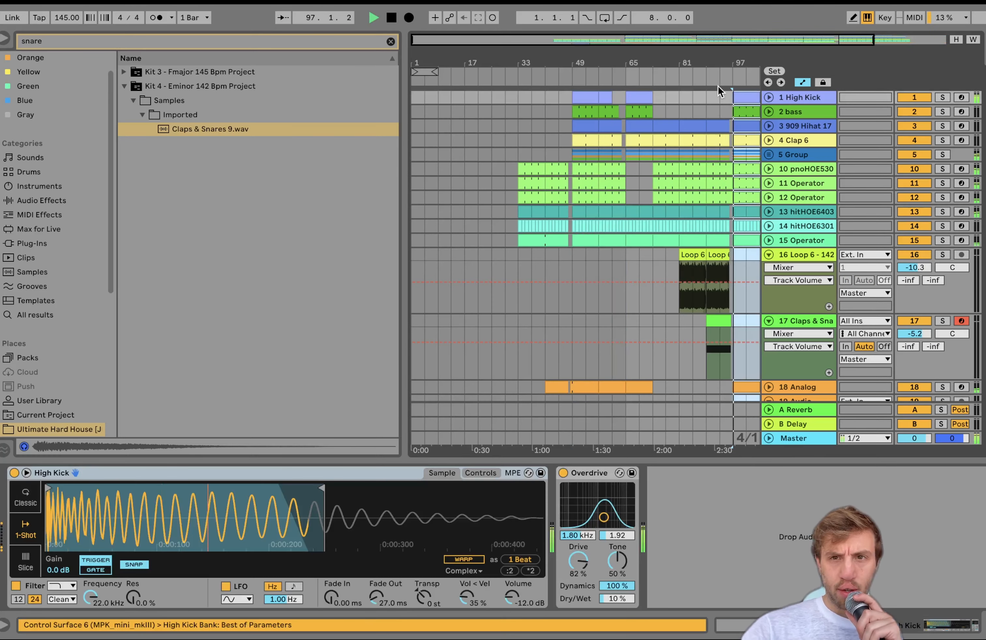
Stop playback and copy bars 65 to 73 of tracks 1 High Kick to 19 Audio to bar 113
drag(733, 60, 734, 44)
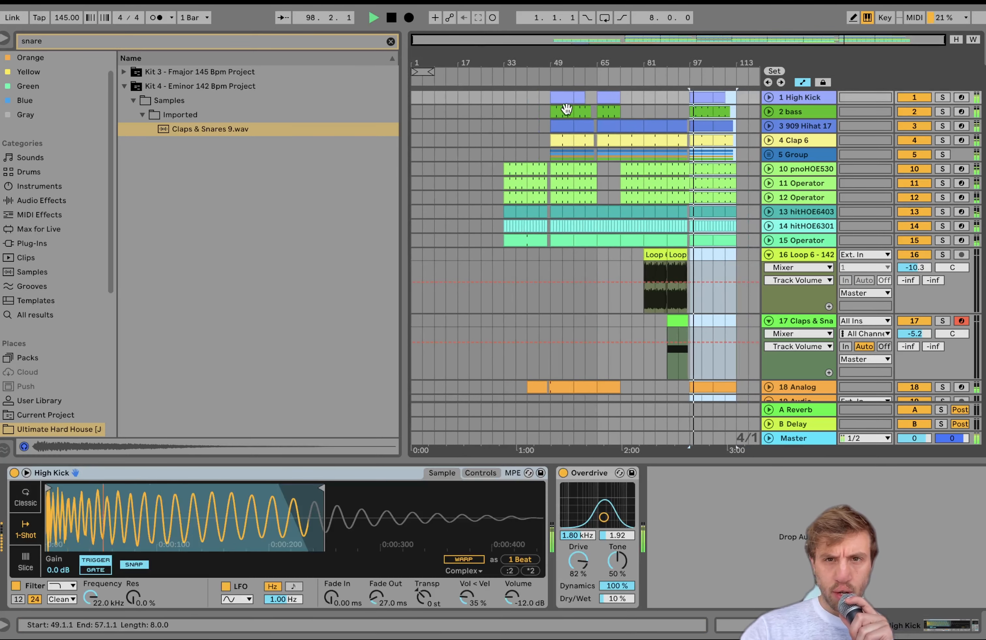
click(608, 96)
scroll(608, 96, down, 5)
shift+click(621, 202)
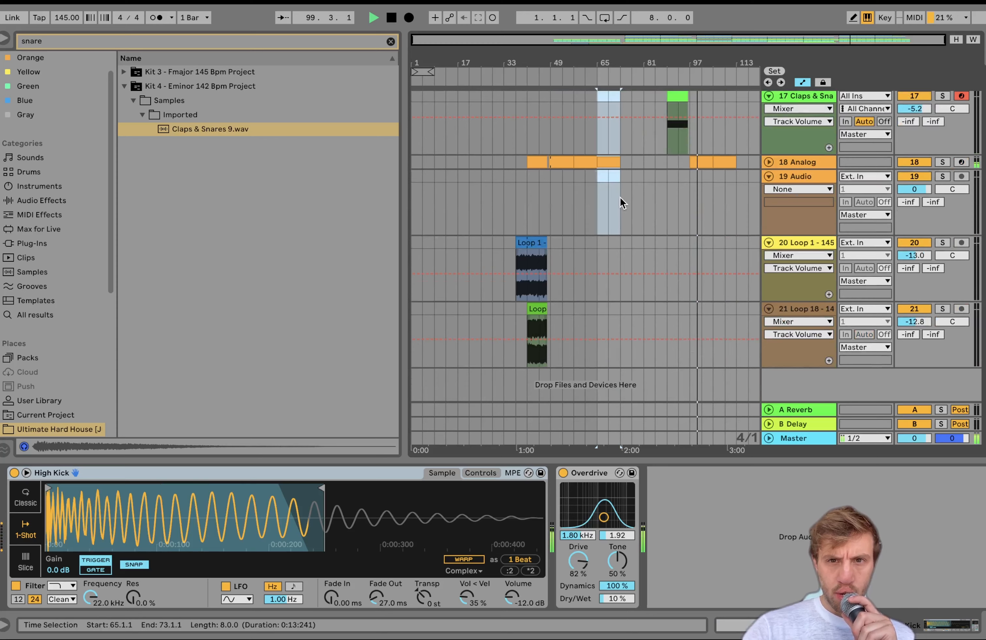
key(space)
scroll(620, 199, up, 5)
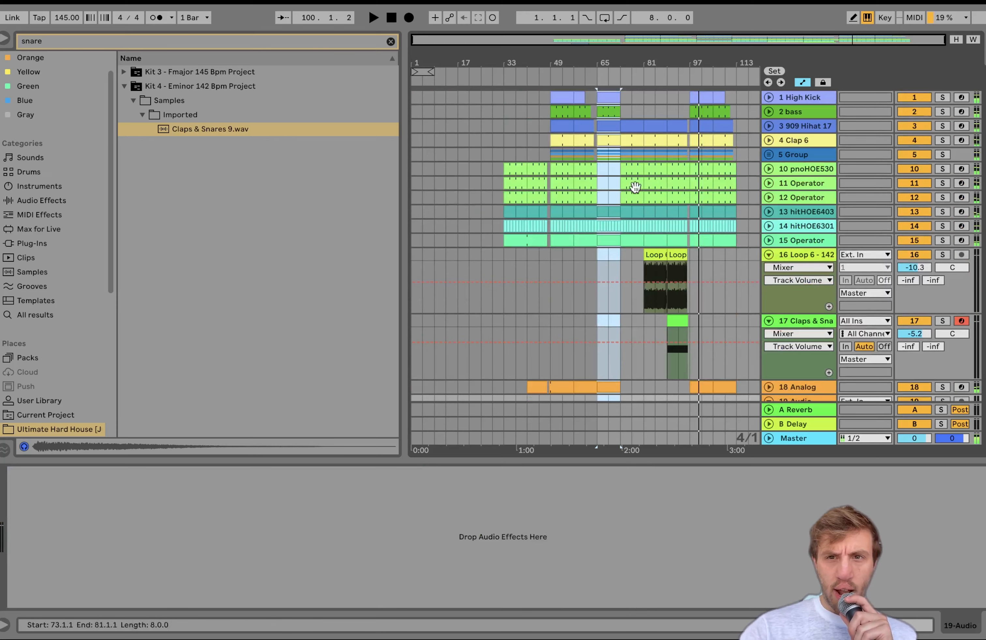
click(741, 98)
key(super+v)
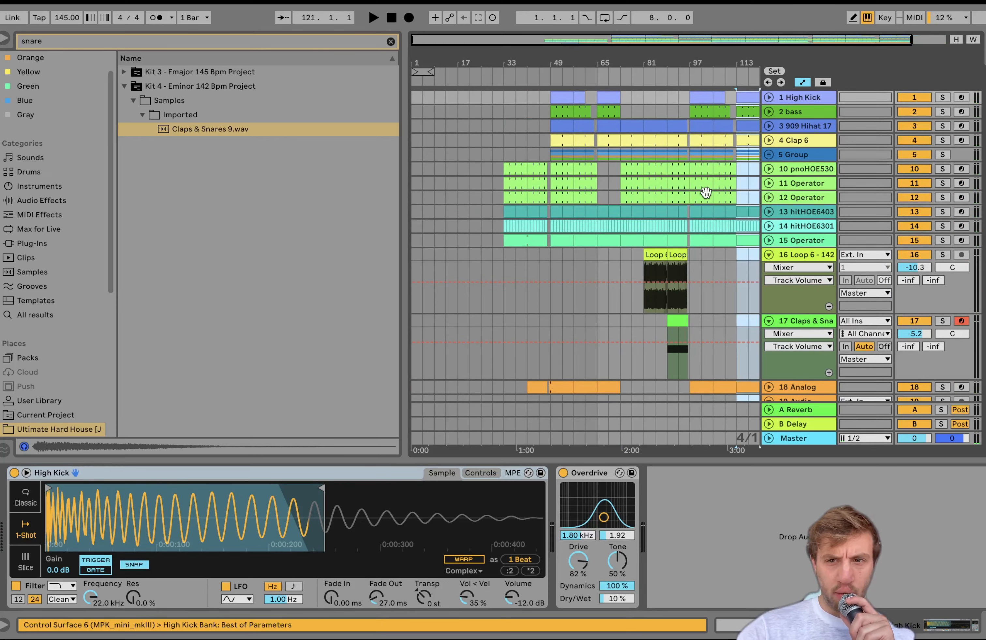
Play from bar 113 and duplicate bars 105 to 113 of the pnoHOE530, 11 Operator and 12 Operator tracks to bar 113
scroll(723, 249, down, 4)
click(728, 255)
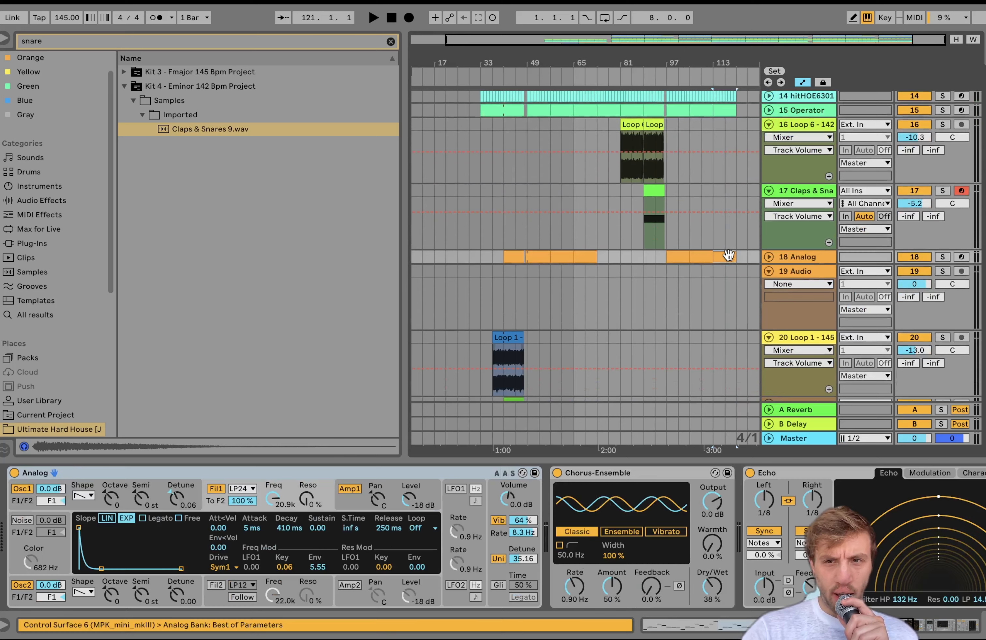
key(space)
scroll(728, 255, up, 5)
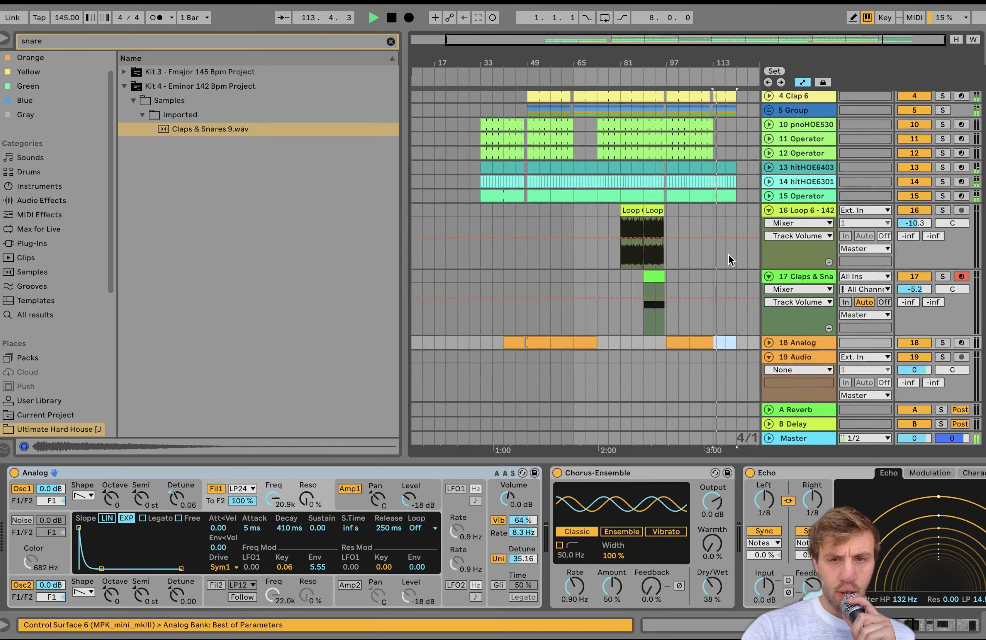
click(728, 255)
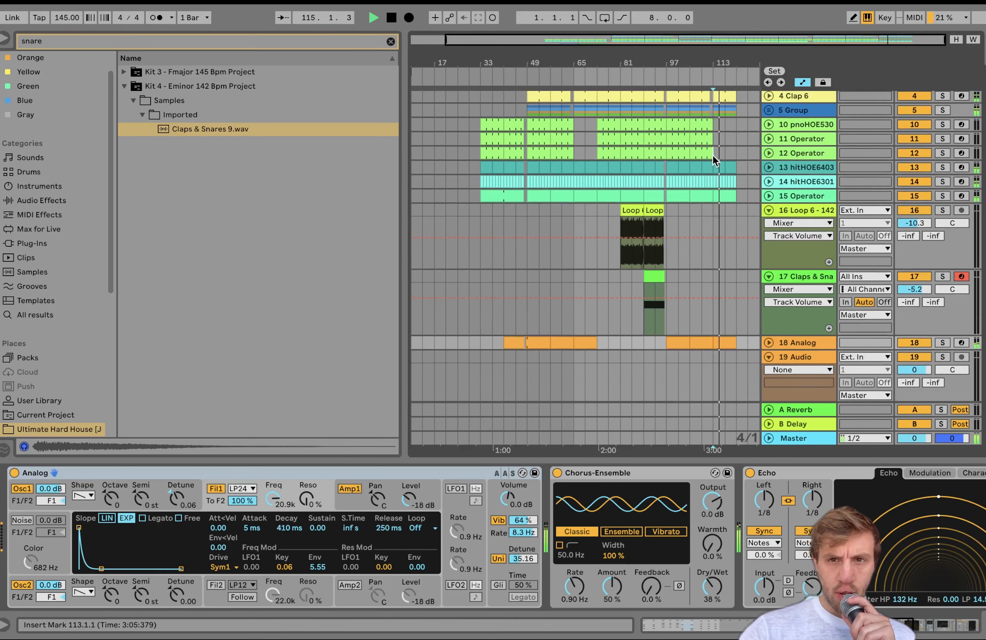
drag(714, 160, 690, 118)
key(ctrl+d)
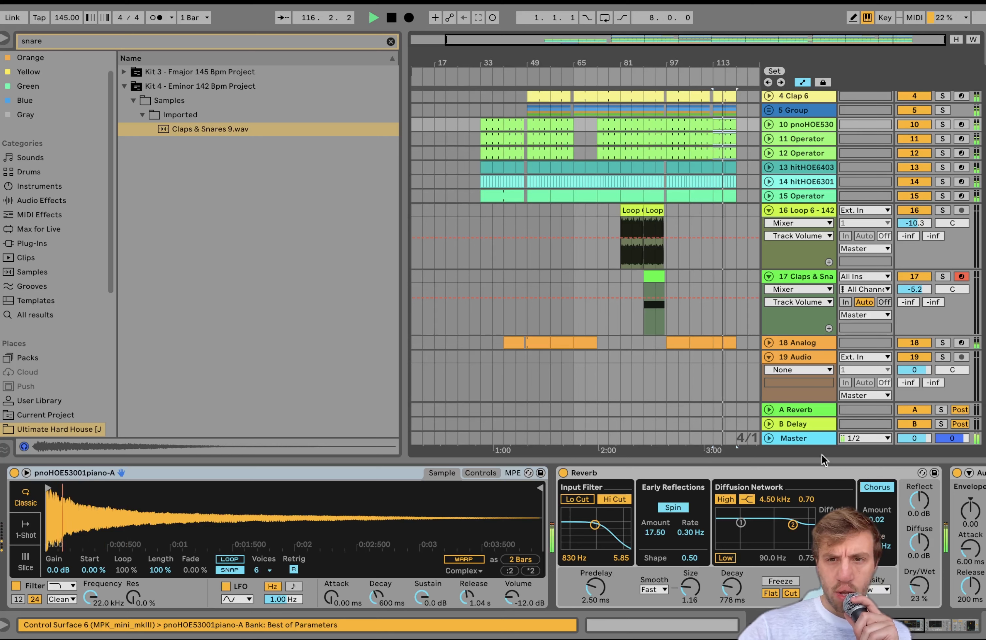
Delete the 18 Analog clip at bar 113 and duplicate bars 113 to 121 of tracks 1 High Kick to 5 Group up to bar 137
click(727, 338)
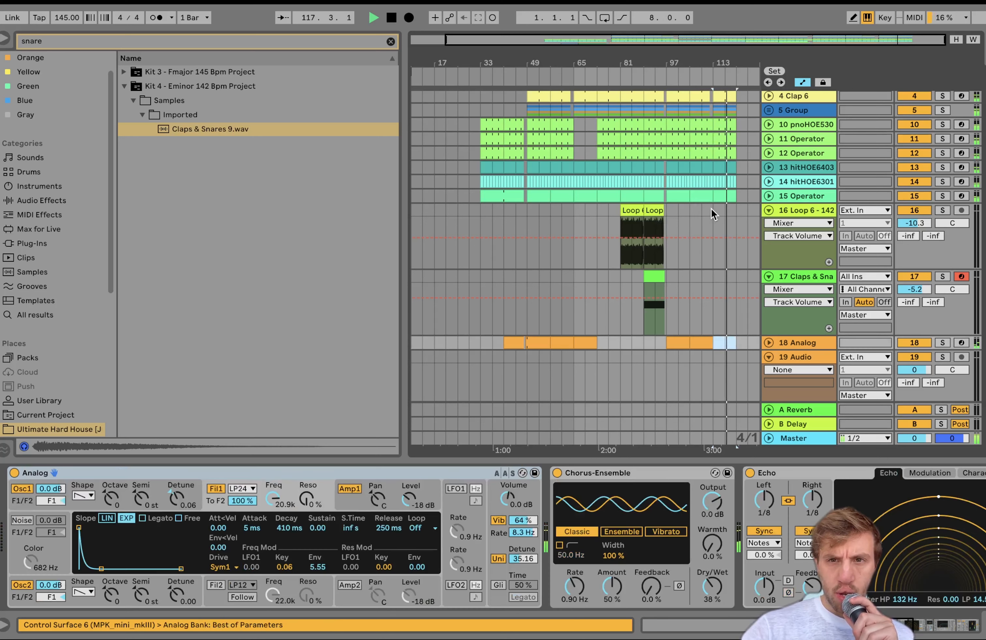
scroll(736, 107, up, 2)
click(735, 152)
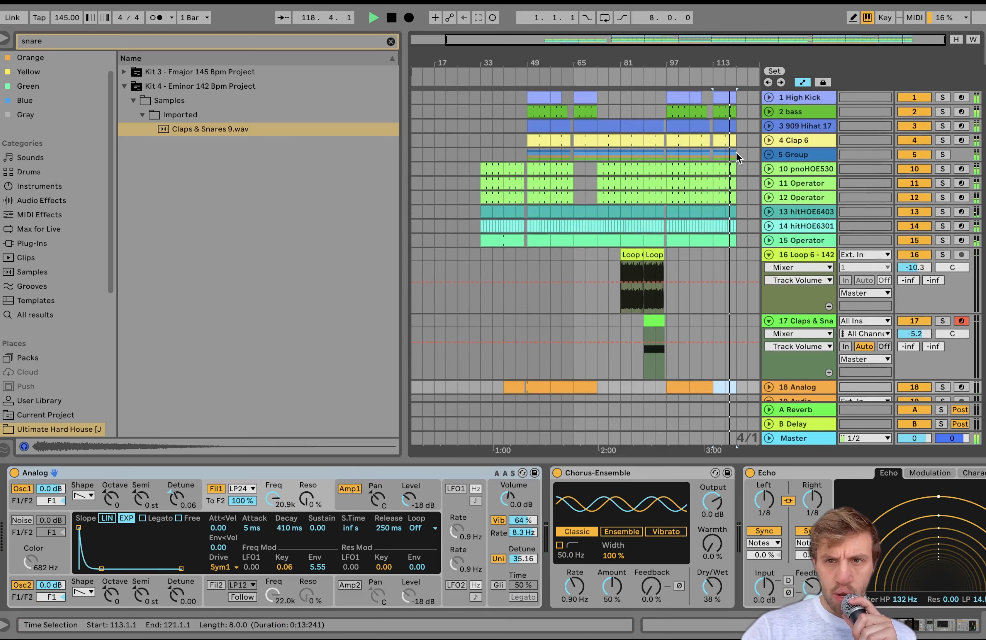
drag(735, 151, 712, 89)
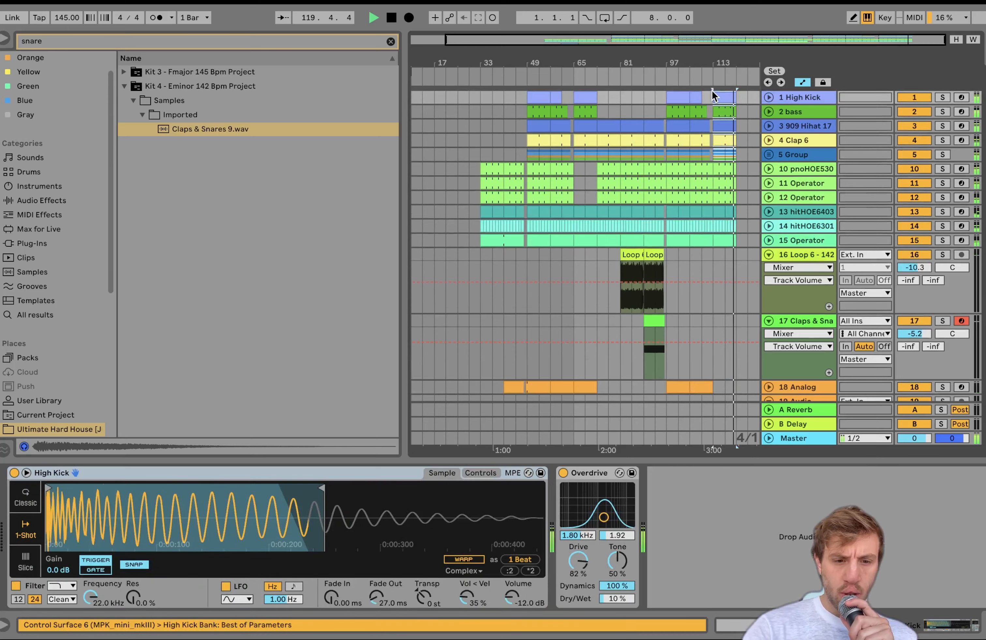
key(ctrl+d)
Select the bass clip at bar 121, unfold the 2 bass track and stop playback
click(698, 113)
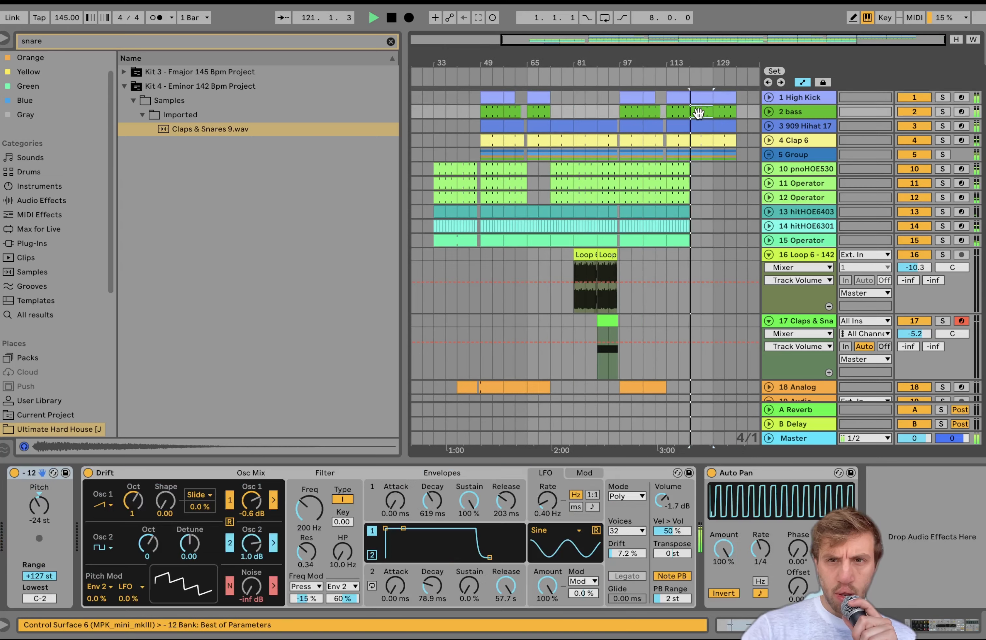
click(768, 112)
scroll(708, 190, down, 7)
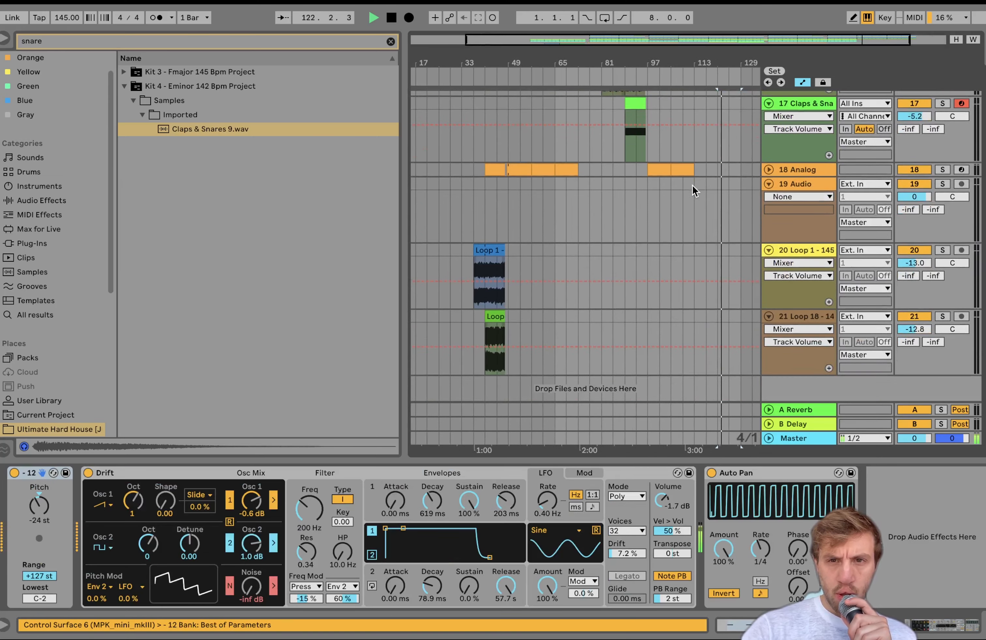
key(space)
Duplicate the 15 Operator clip at bar 113 to bars 121 to 129
scroll(692, 185, up, 4)
scroll(692, 186, up, 3)
click(677, 255)
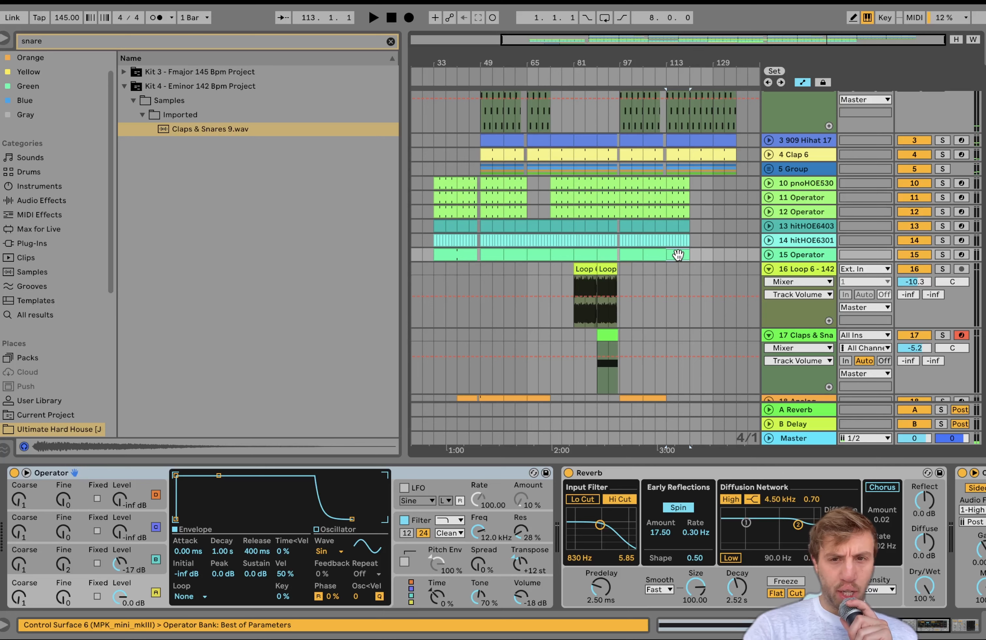
scroll(679, 255, up, 3)
key(plus)
key(plus)
key(plus)
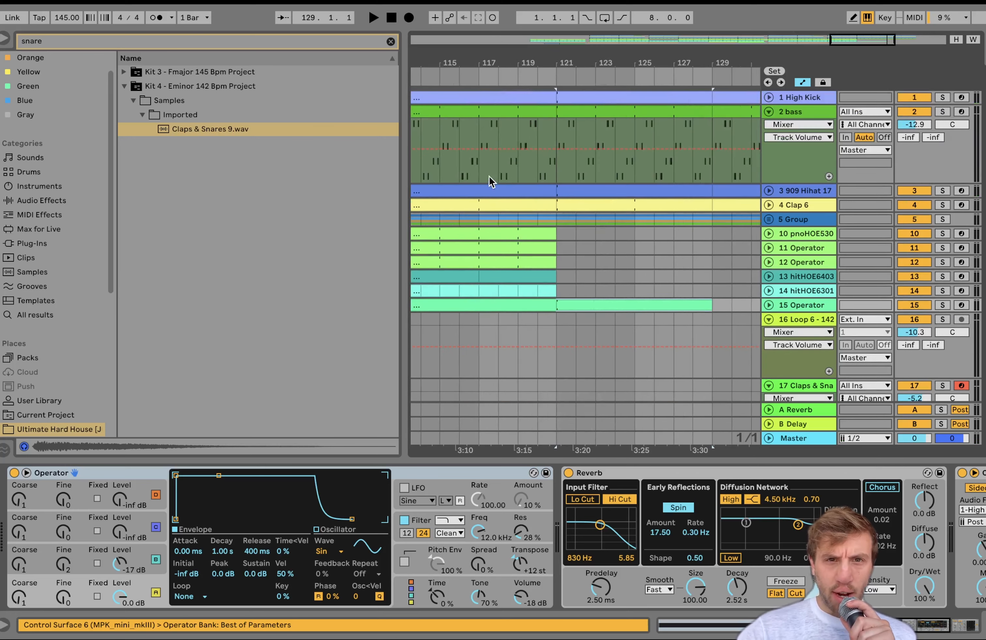
Open the bass clip at bar 121 and shorten its loop to one beat, 0.1.0, so only the first B2 note repeats
scroll(489, 176, left, 4)
scroll(489, 177, left, 1)
scroll(667, 136, up, 1)
scroll(667, 136, right, 3)
scroll(667, 136, down, 4)
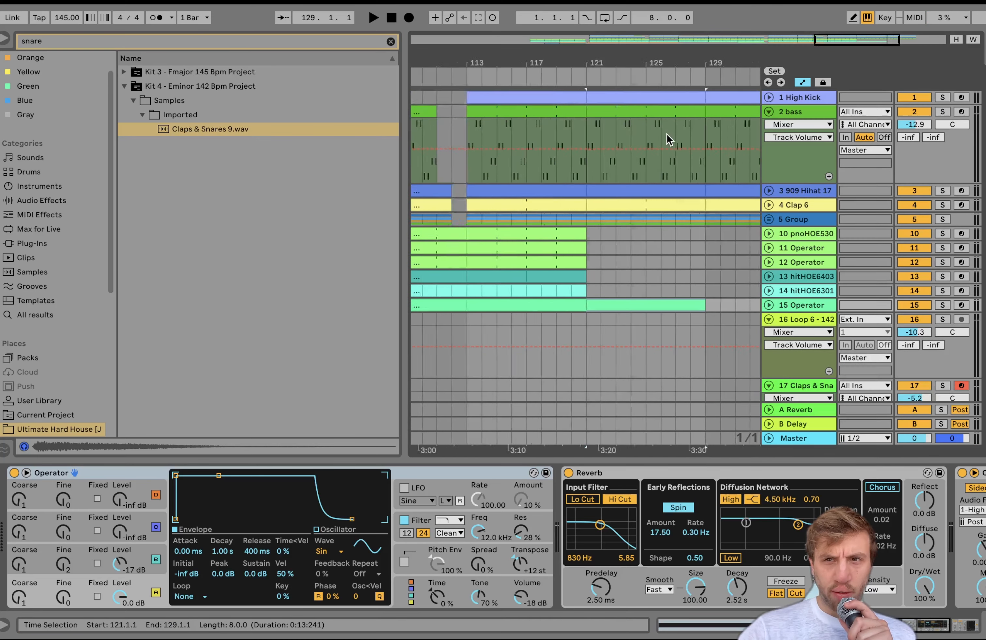
double_click(666, 113)
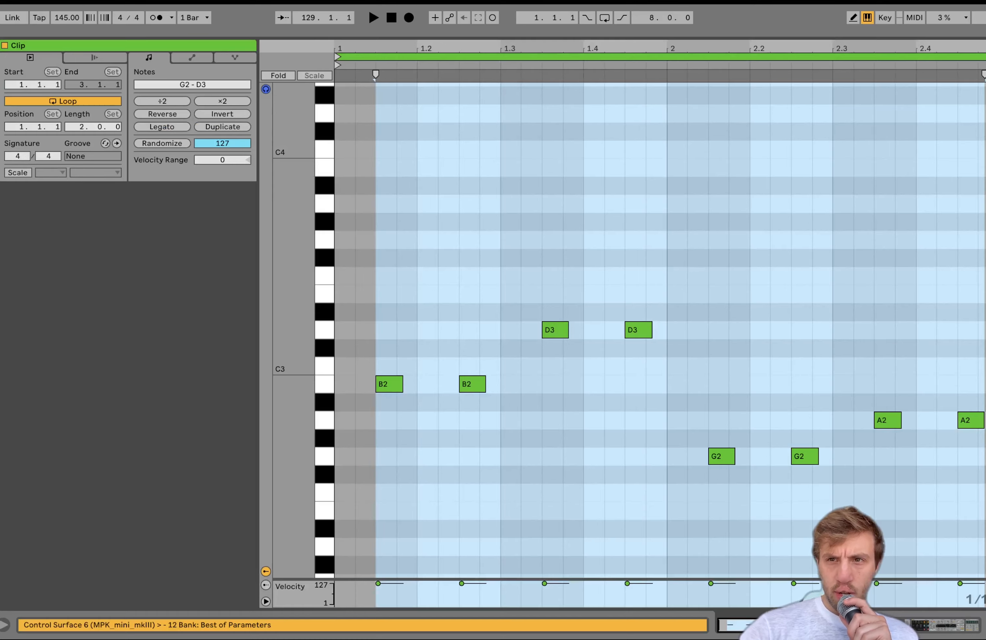
drag(983, 57, 417, 117)
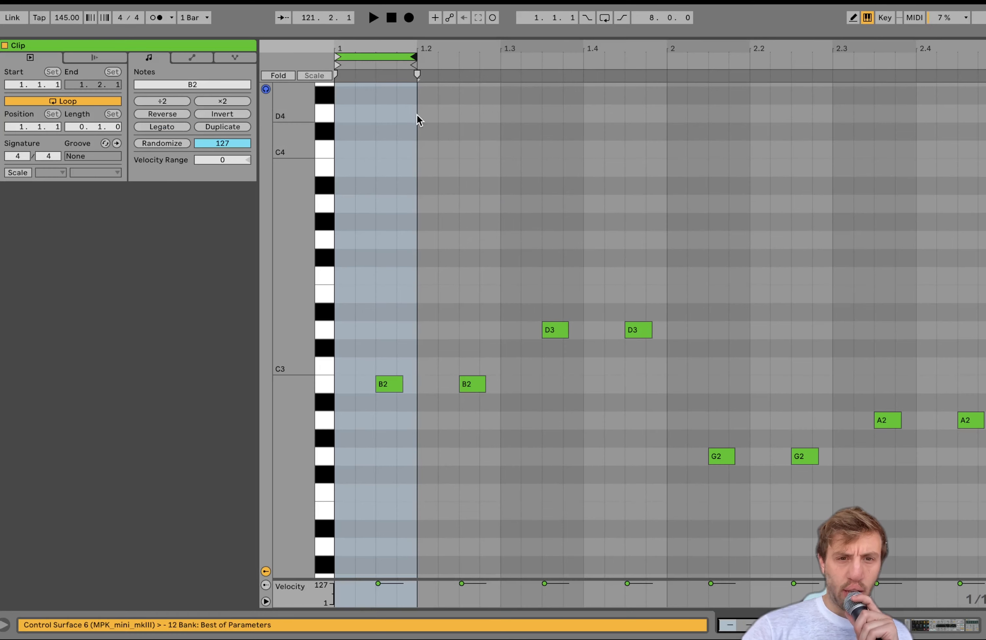
Play from bar 121 and duplicate the one-note bass clip to bars 129 to 137
key(space)
click(938, 625)
scroll(710, 102, up, 1)
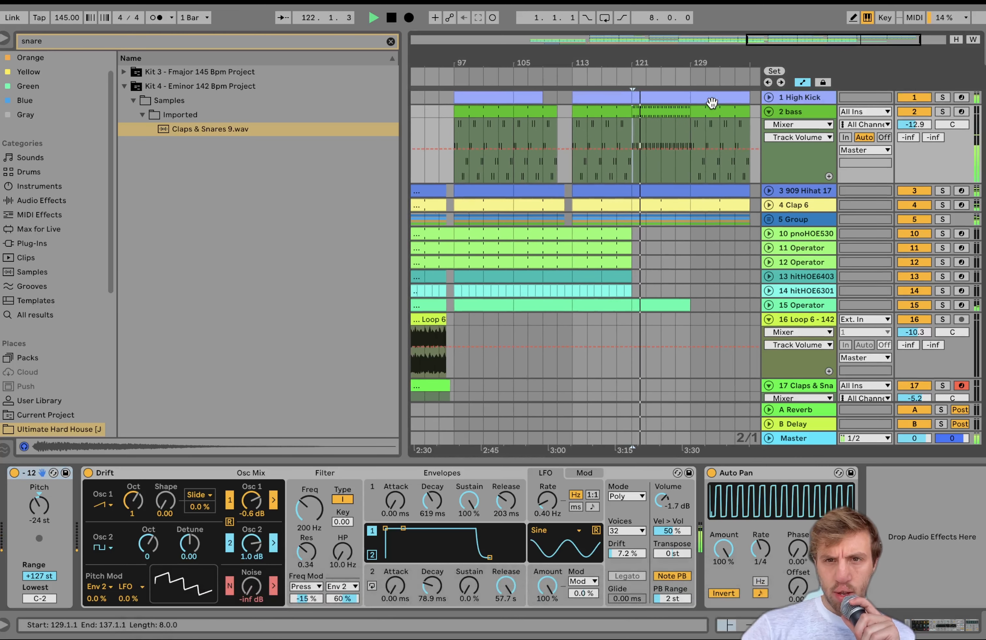
click(656, 109)
key(ctrl+d)
Stop playback and copy bars 121 to 137 of tracks 1 High Kick to 5 Group to bars 1 and 17
drag(691, 221, 752, 217)
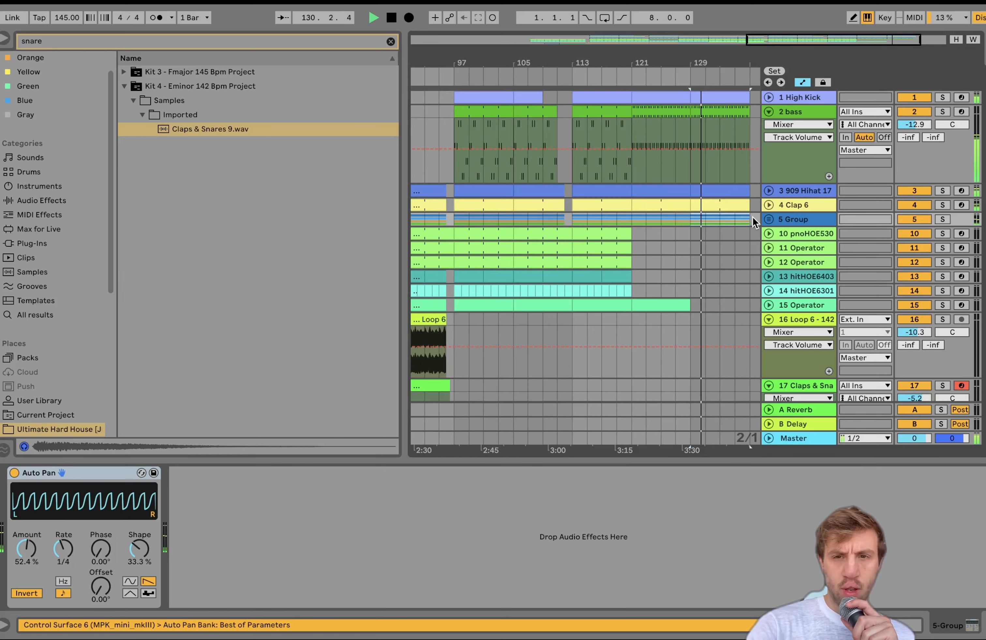
scroll(701, 225, down, 5)
key(space)
scroll(703, 217, down, 4)
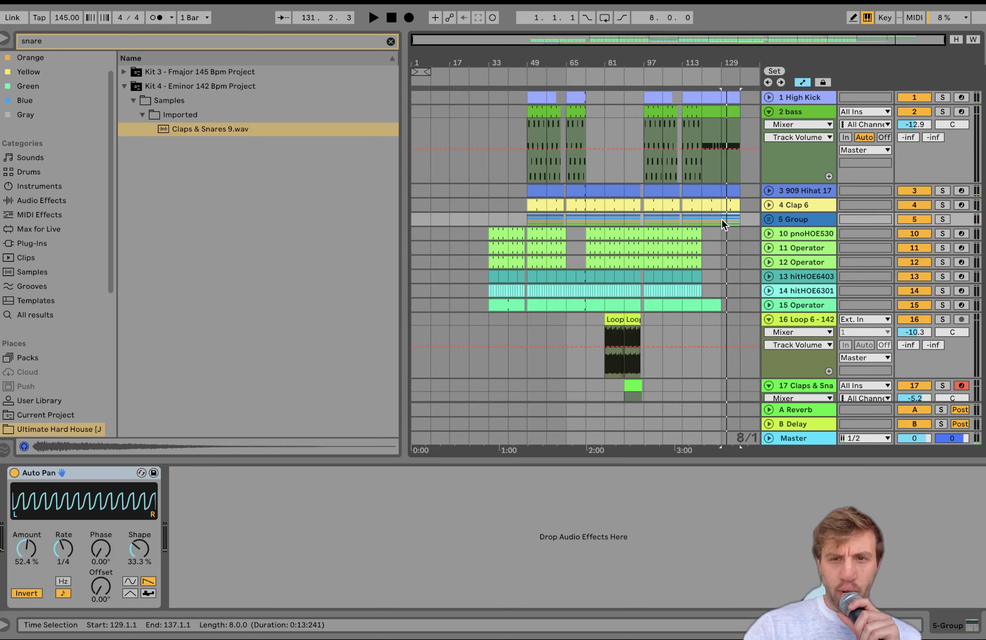
drag(736, 215, 704, 87)
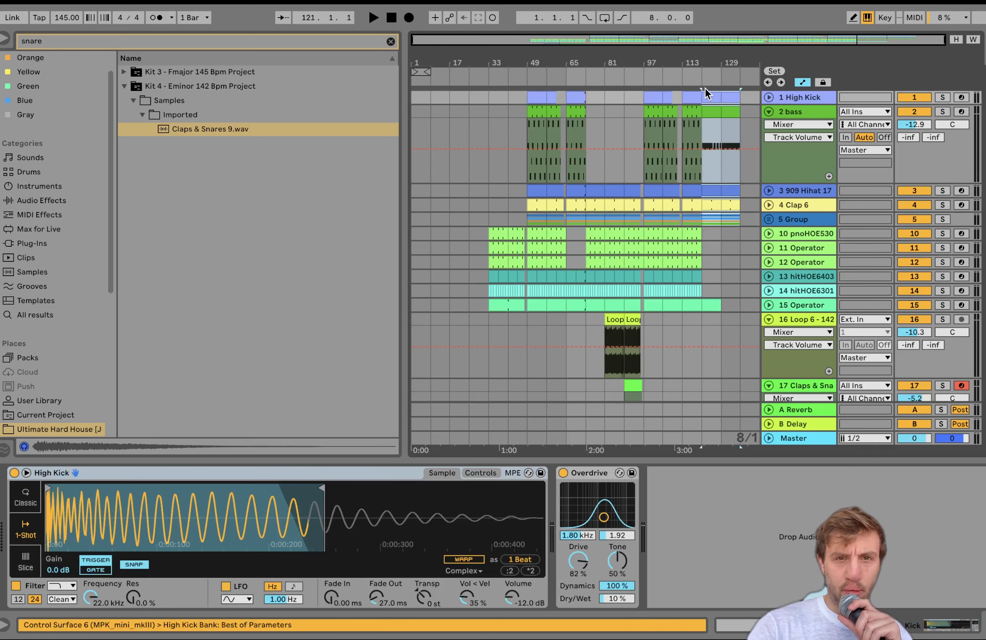
click(415, 97)
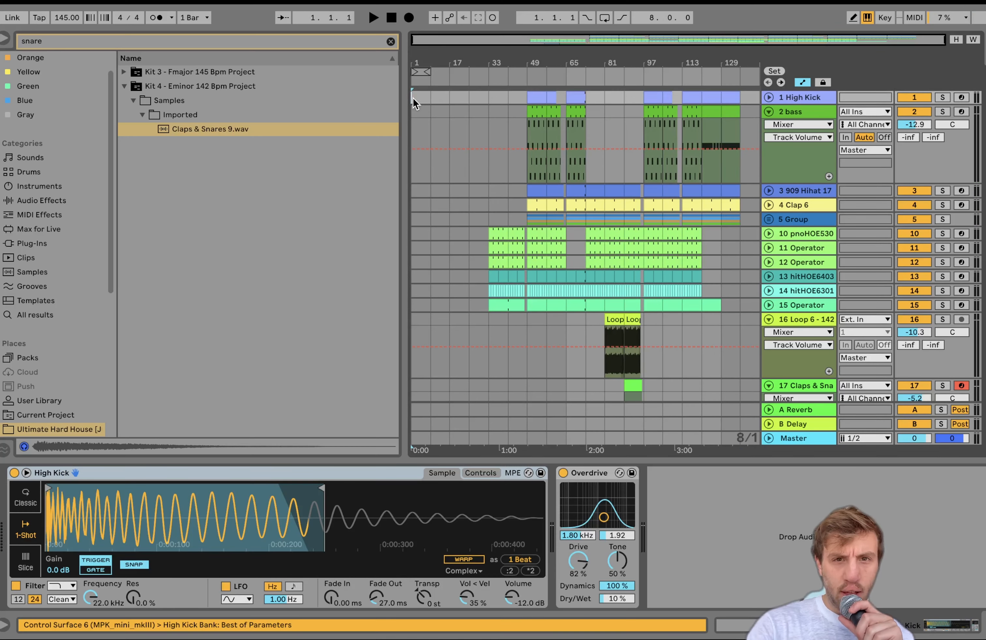
key(ctrl+v)
key(ctrl+v)
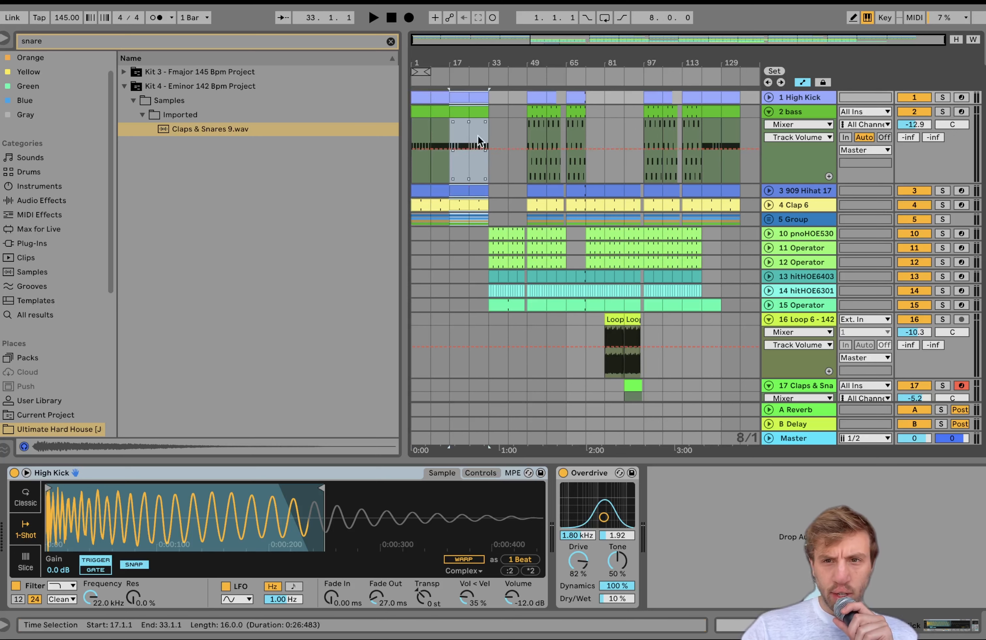
Remove the High Kick from bar 16 to 17 and bar 31 to 33, and the bass from bar 32 to 33
scroll(446, 88, up, 5)
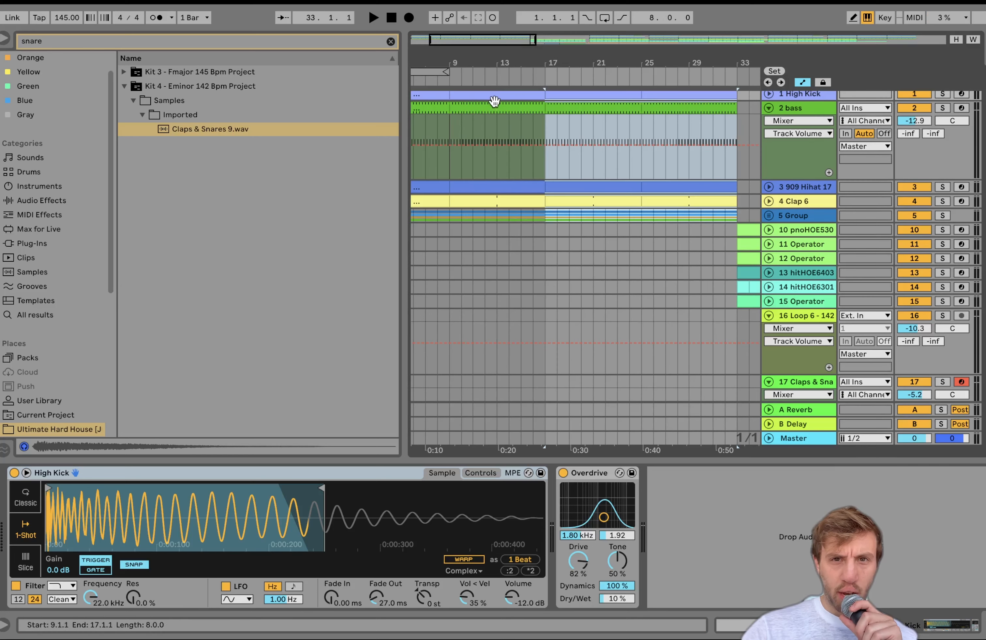
click(504, 101)
scroll(538, 99, right, 5)
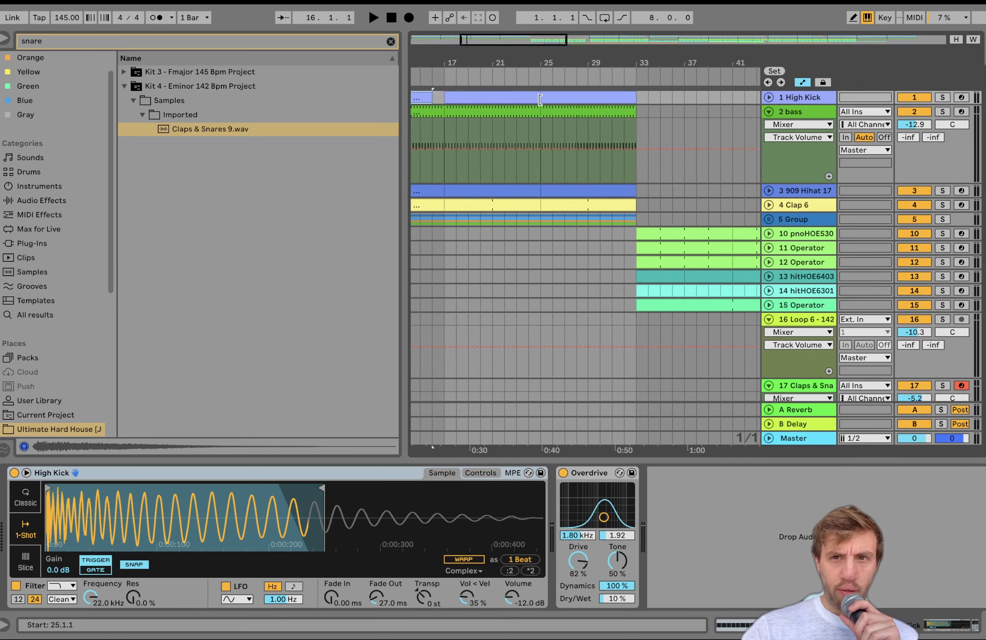
click(621, 100)
drag(624, 100, 610, 100)
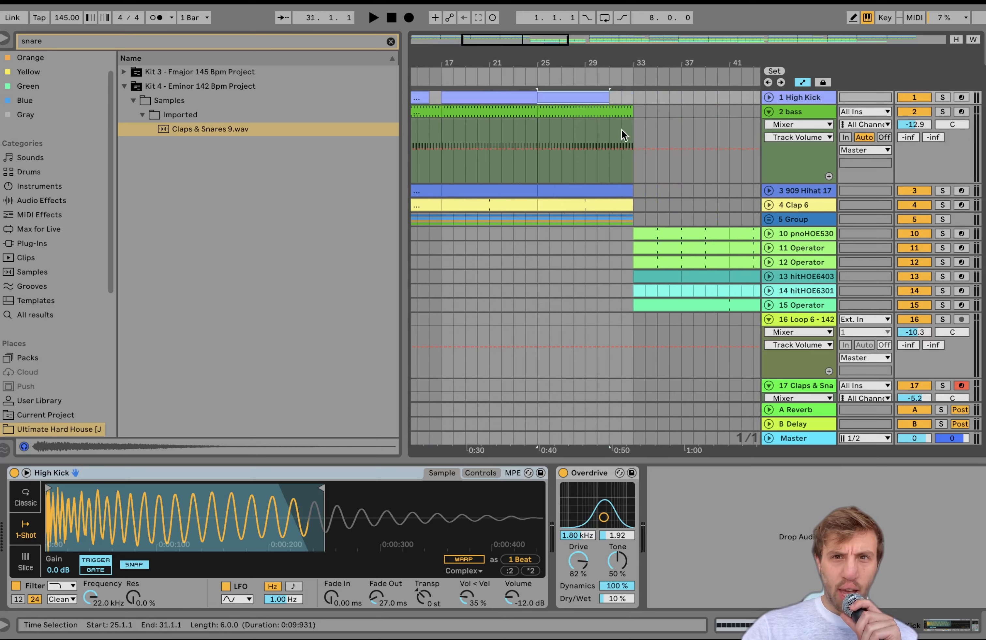
drag(626, 166, 644, 109)
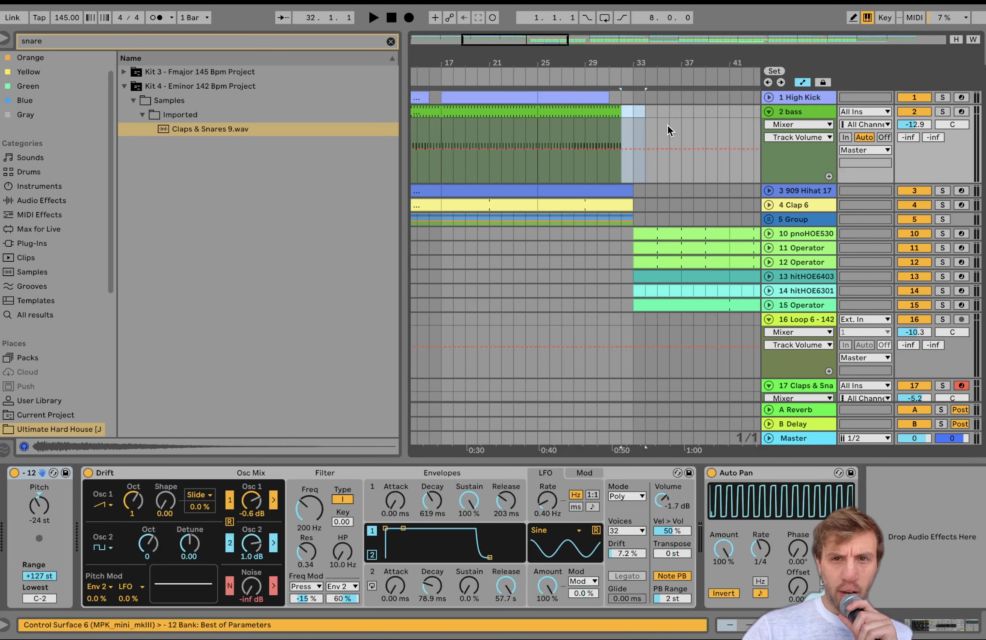
Copy the 15 Operator clip from bars 105 to 113 to bars 17, 25 and 9
scroll(667, 126, down, 5)
scroll(667, 126, down, 8)
scroll(667, 126, down, 2)
scroll(668, 126, up, 4)
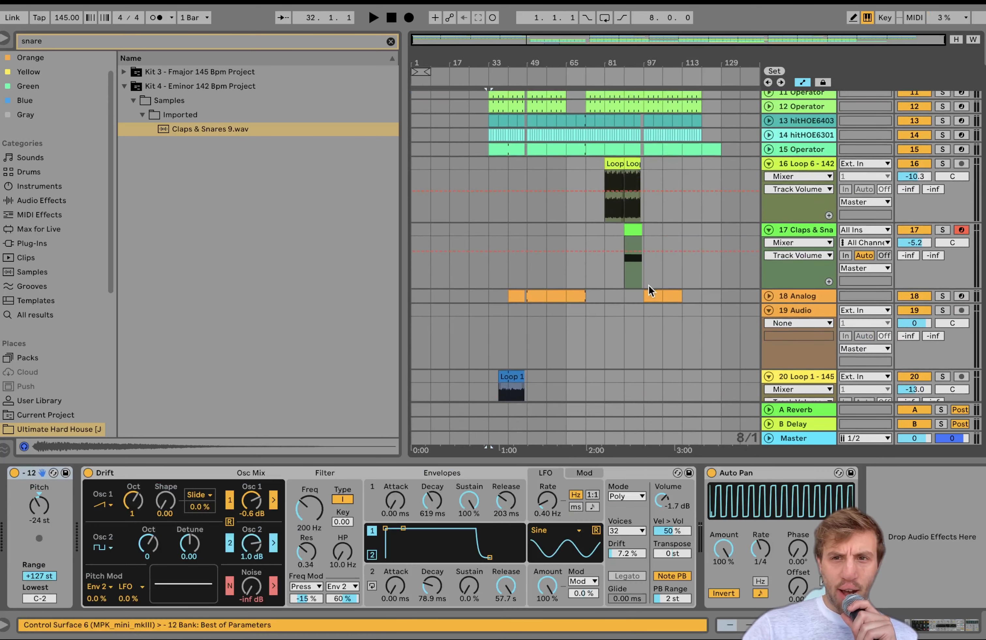
click(673, 149)
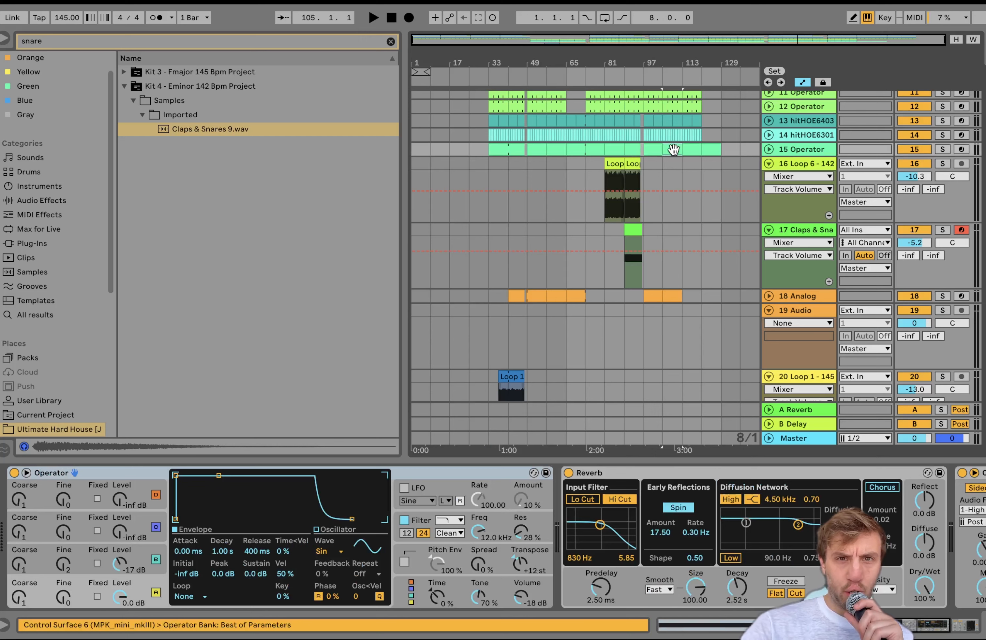
click(455, 150)
key(ctrl+v)
key(ctrl+v)
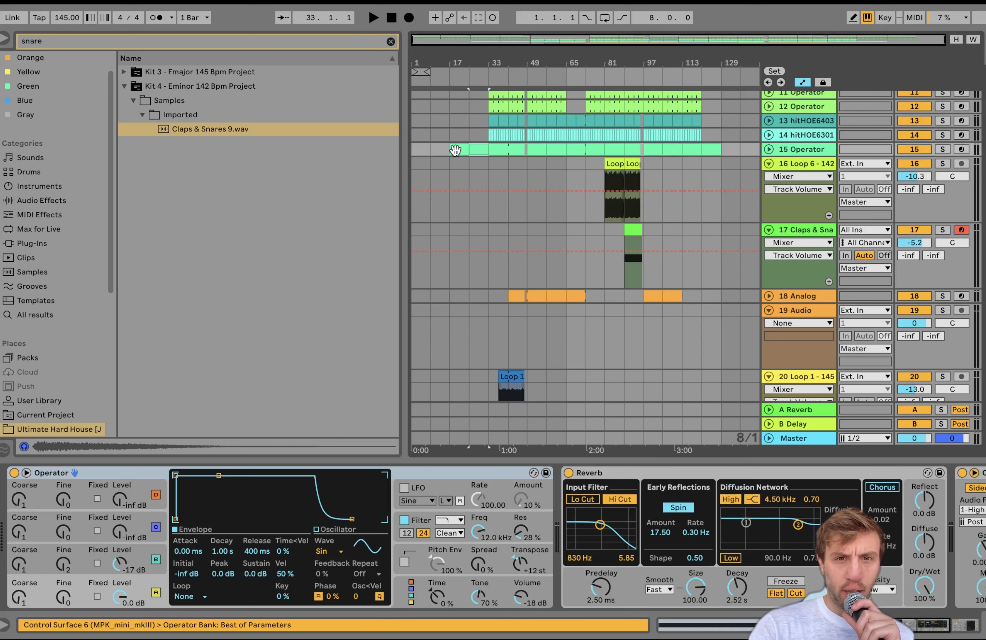
click(429, 146)
key(ctrl+v)
scroll(429, 144, up, 5)
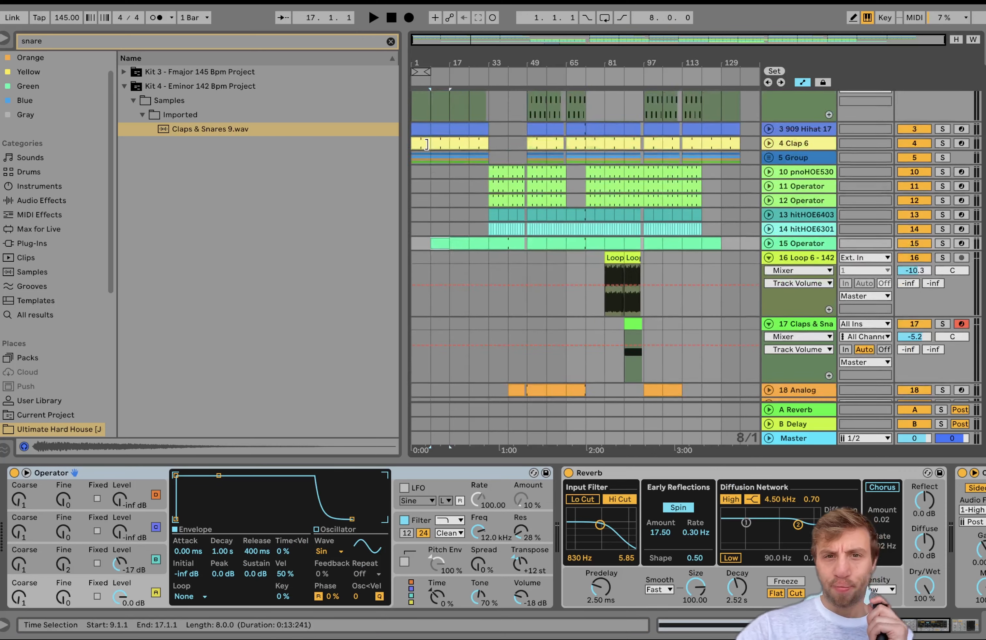
Play the intro briefly from bar 9, then stop playback
key(space)
scroll(428, 144, down, 8)
key(space)
scroll(429, 144, up, 8)
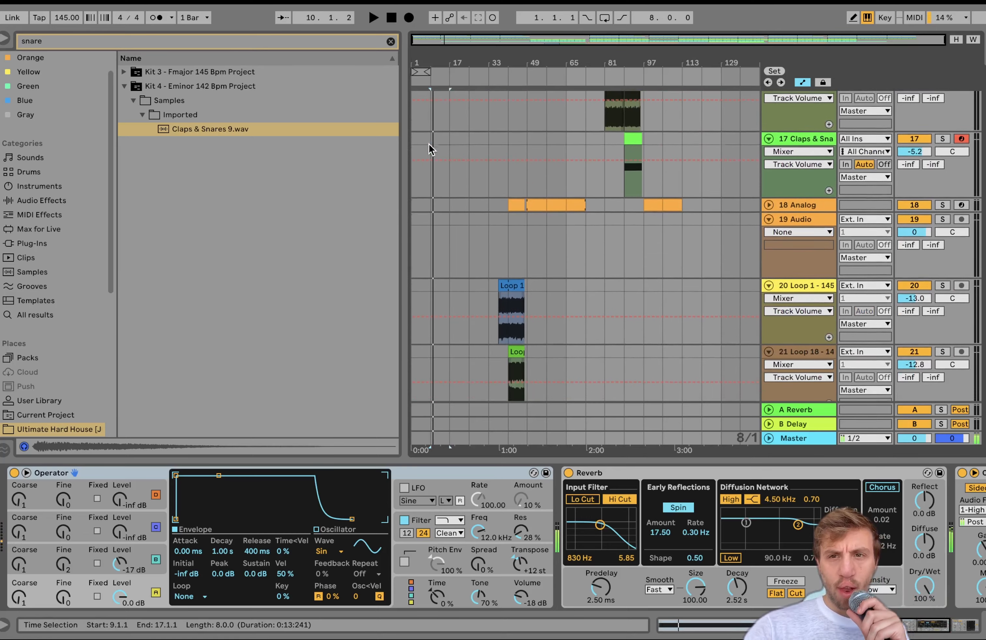
scroll(515, 301, down, 2)
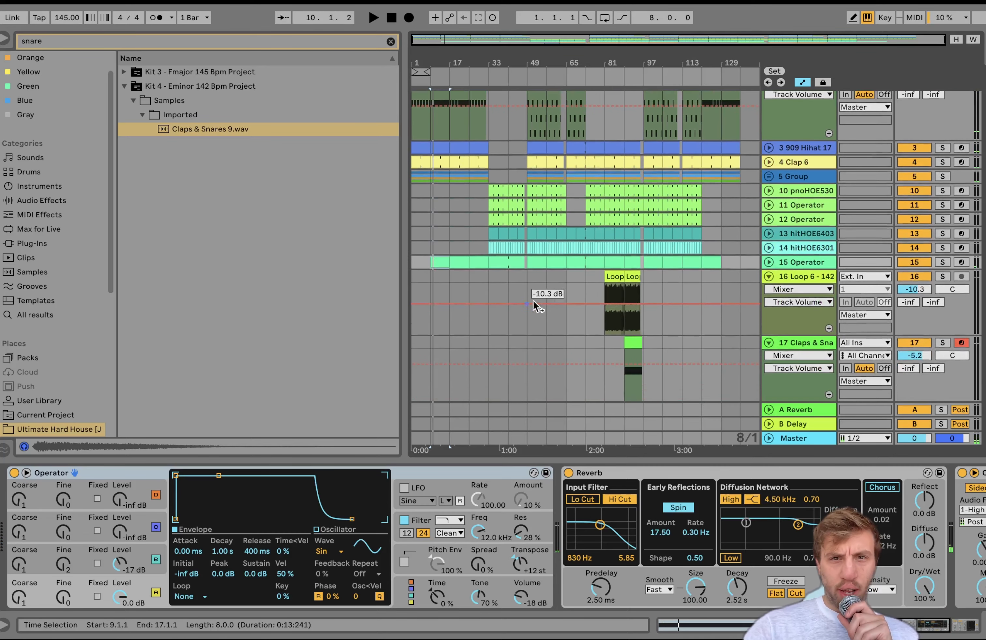
Copy the 17 Claps & Snares build-up clip from bar 89 to bar 41
click(506, 278)
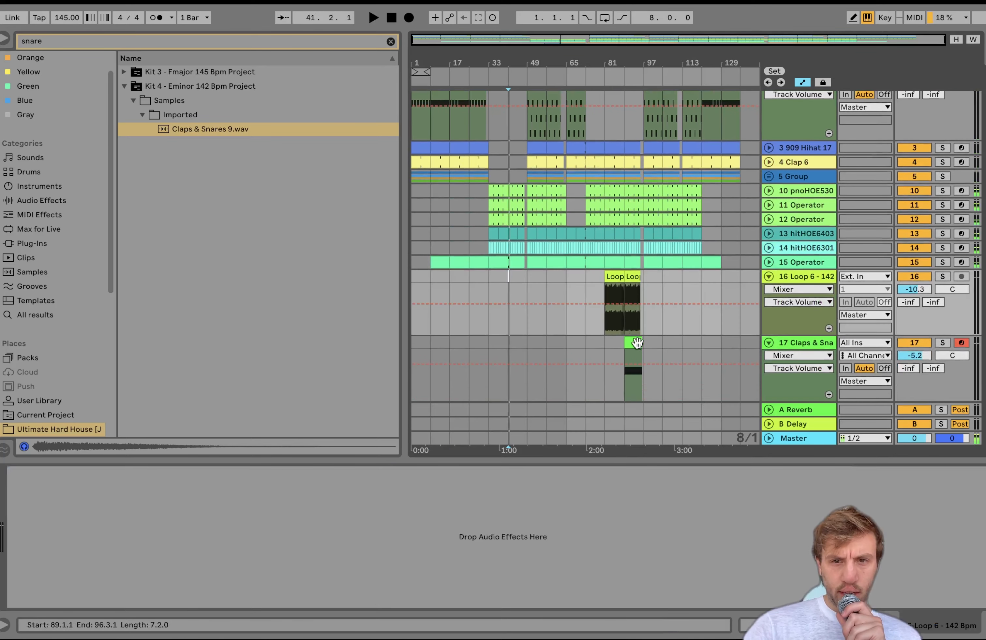
drag(624, 343, 677, 341)
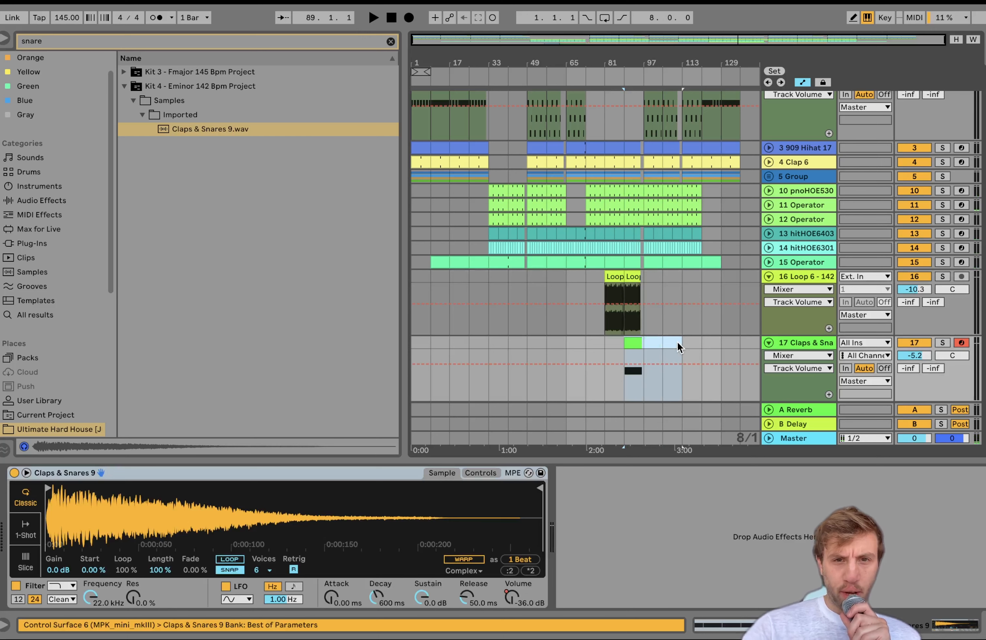
click(508, 344)
key(ctrl+v)
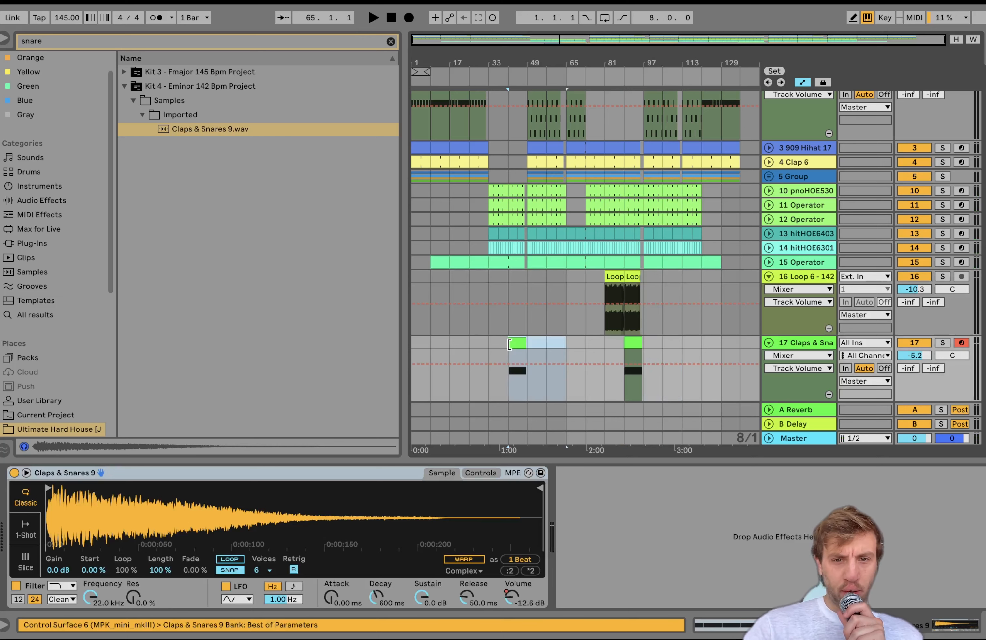
key(z)
Play the snare build-up from bar 47 and lower the Claps & Snares 9 sampler's Sustain to -inf dB
click(546, 316)
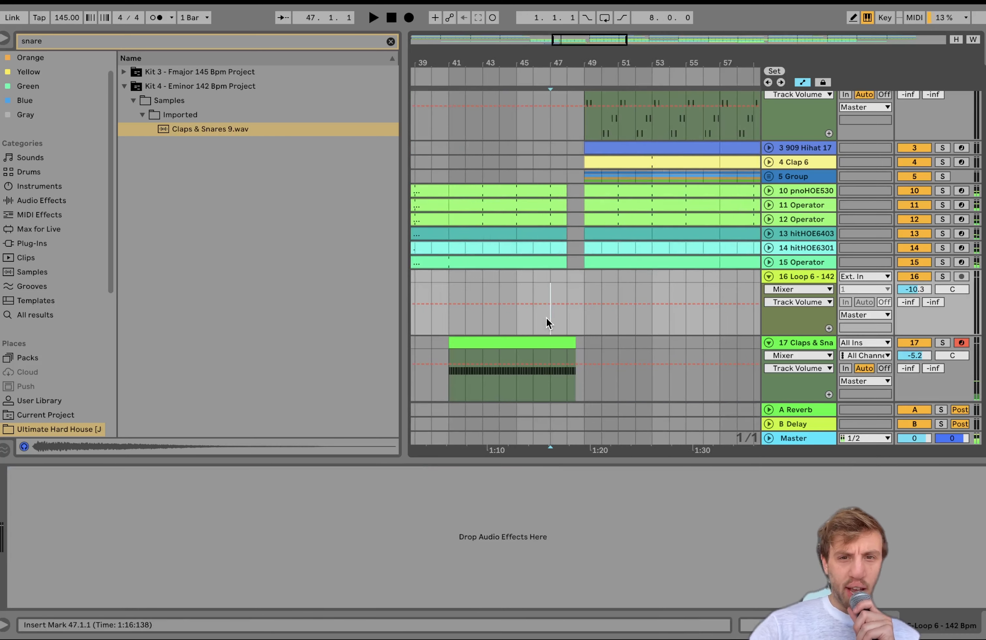
key(space)
click(536, 343)
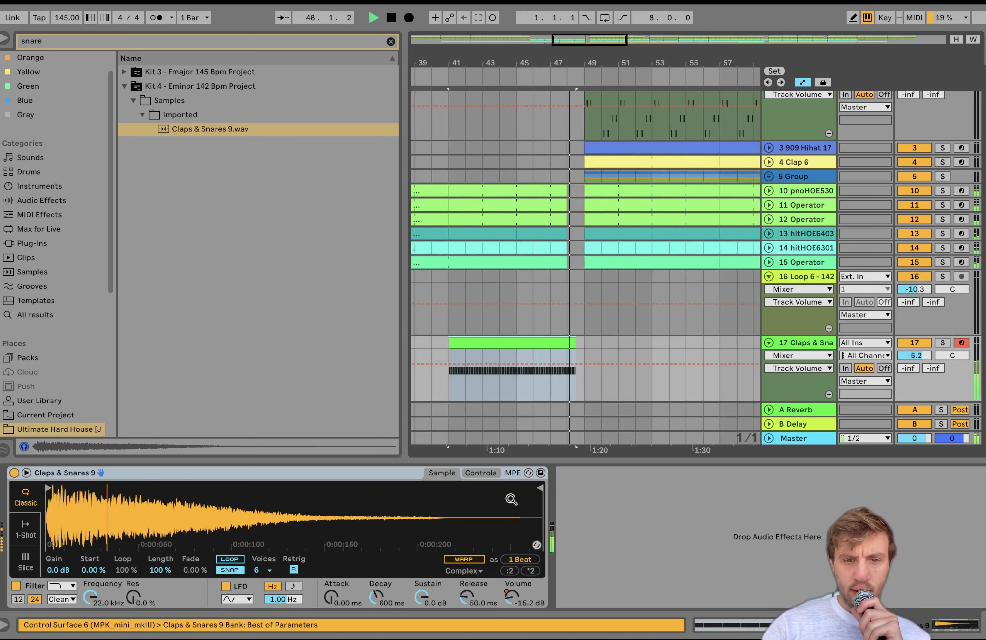
drag(426, 590, 426, 614)
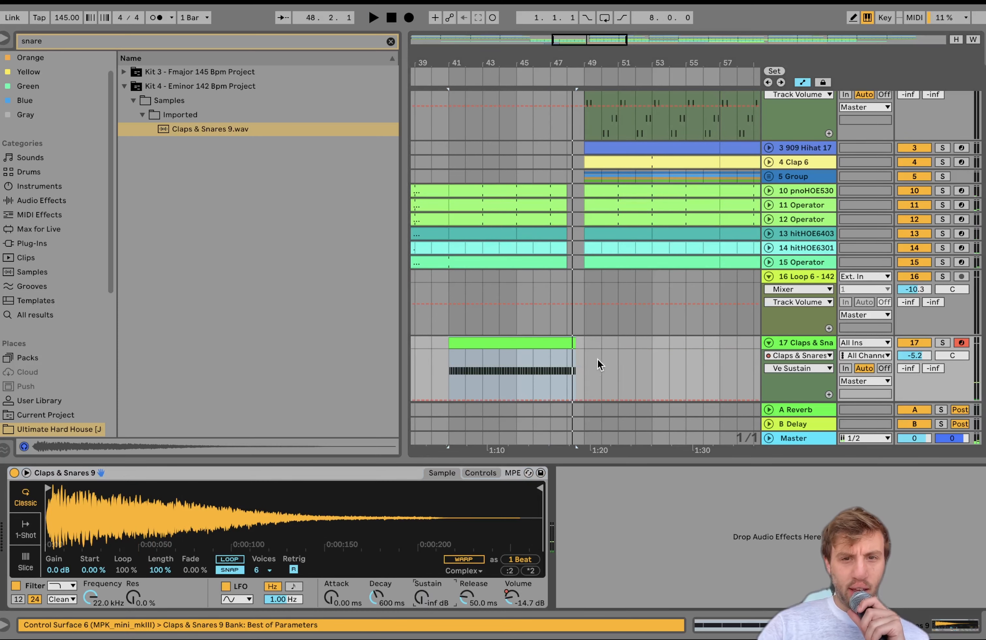
Replay the build-up from bar 46 and set the snare sampler's Decay to 990 ms
click(536, 387)
key(space)
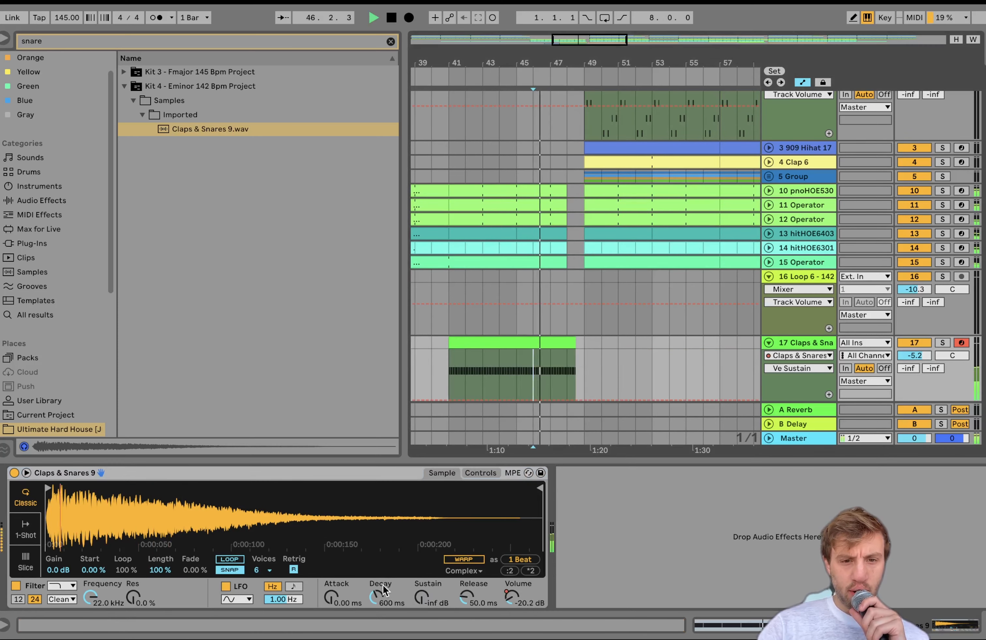
drag(383, 589, 382, 573)
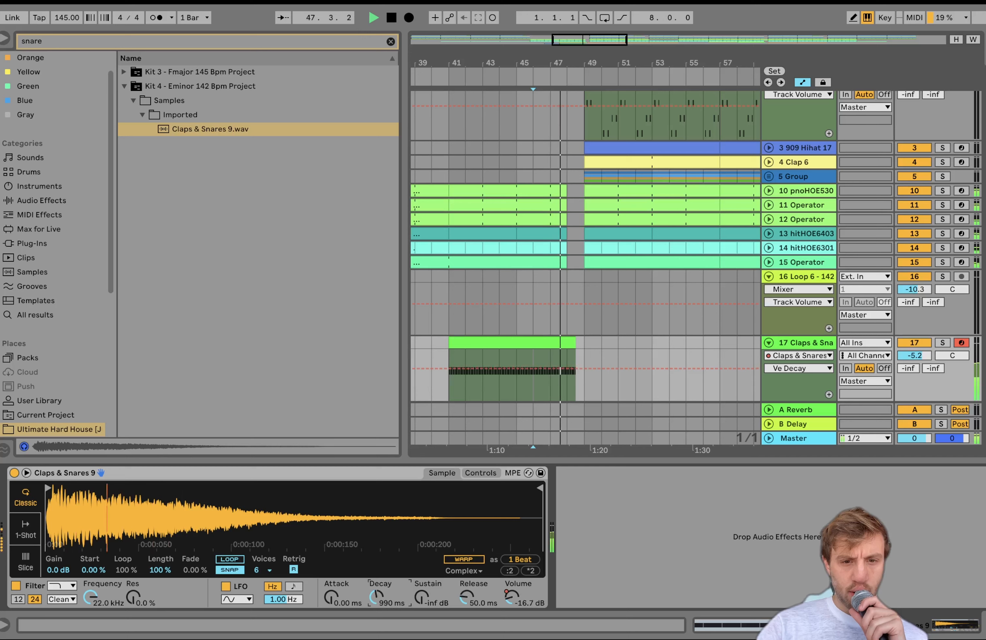
click(424, 598)
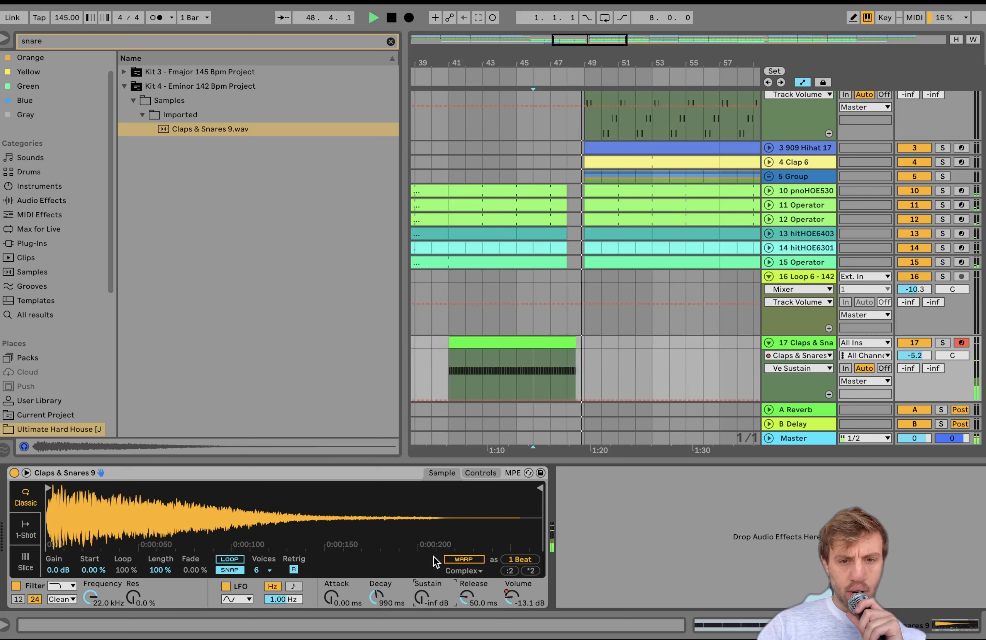
Show the snare sampler's Sustain automation and shorten the first build-up clip on 17 Claps & Snares to end at bar 48
right_click(416, 599)
click(447, 528)
key(space)
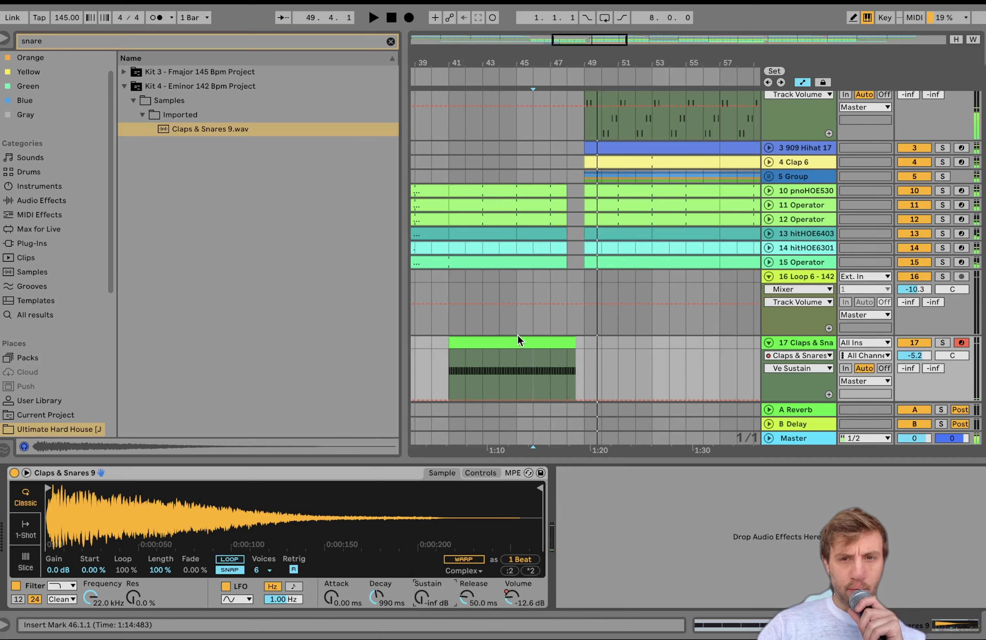
scroll(517, 334, up, 5)
drag(696, 343, 673, 343)
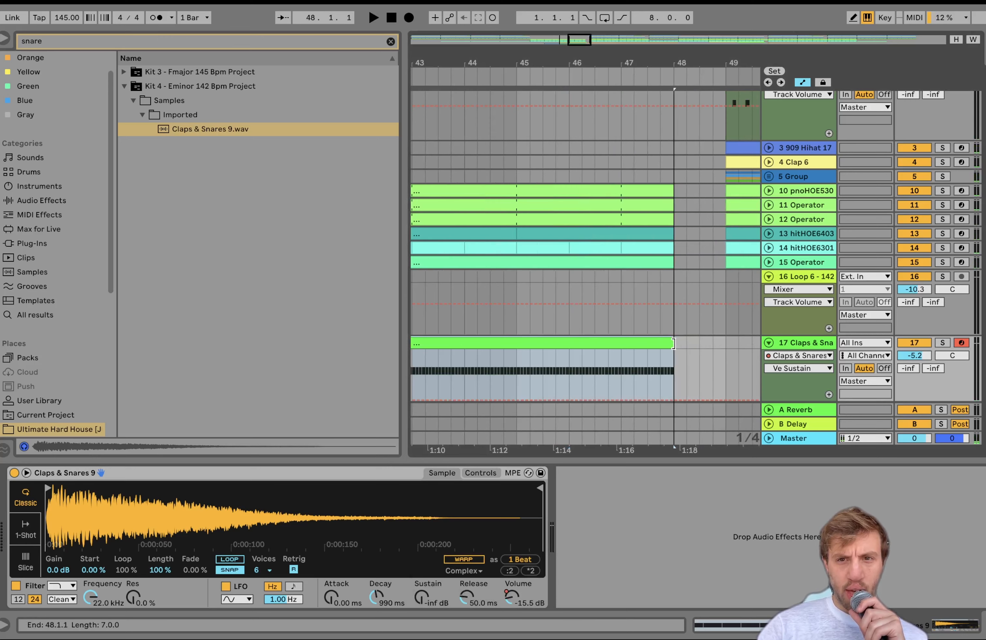
Automate the snare sampler's Sustain to rise from -inf dB at bar 73 to 0 dB at about bar 84, and check playback from bar 95
scroll(675, 342, down, 10)
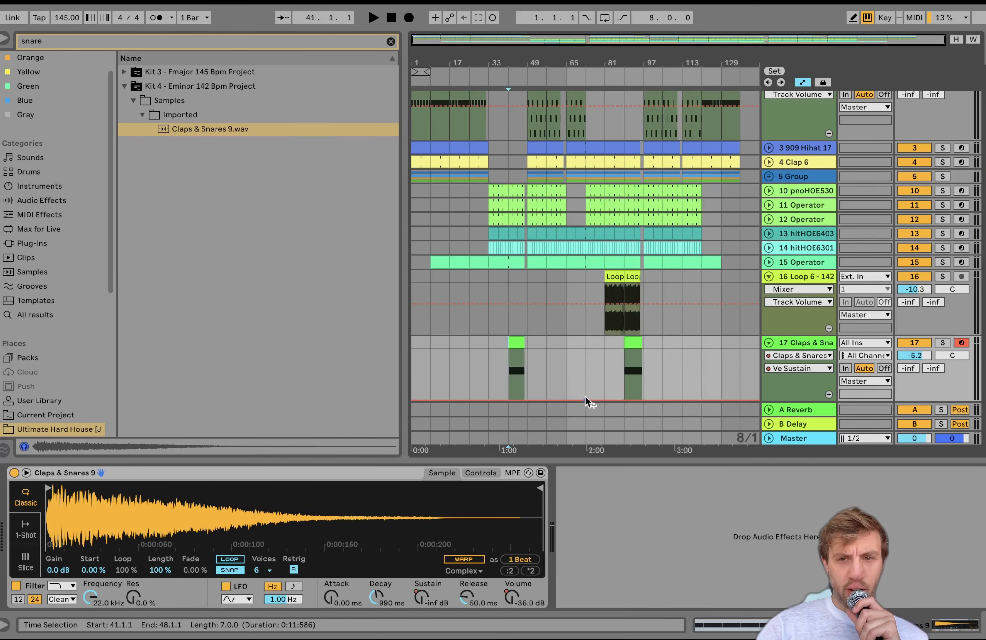
click(585, 398)
drag(611, 400, 611, 350)
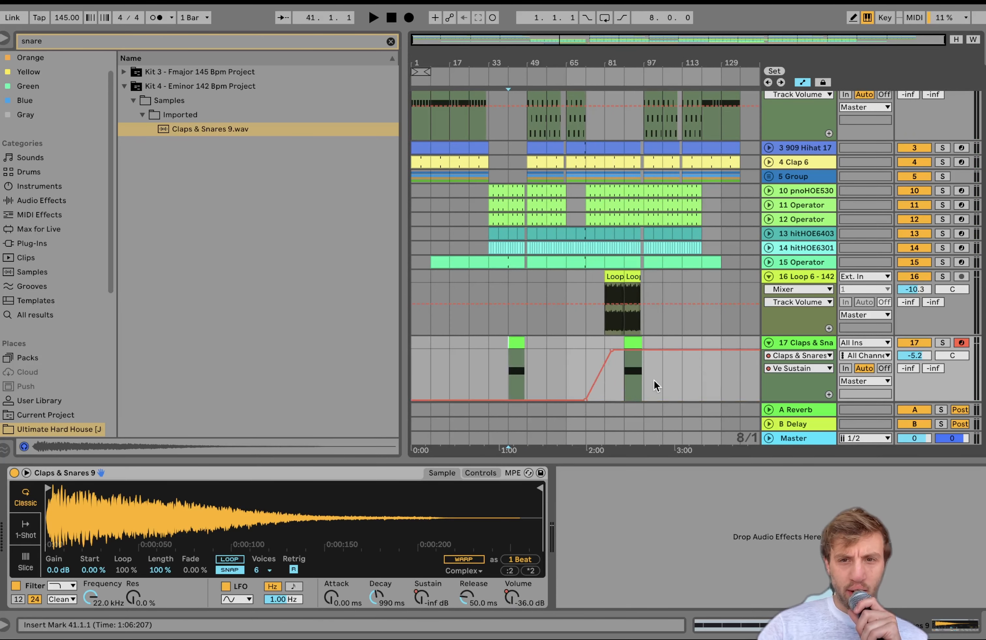
scroll(653, 379, up, 4)
click(590, 379)
key(space)
scroll(590, 379, down, 4)
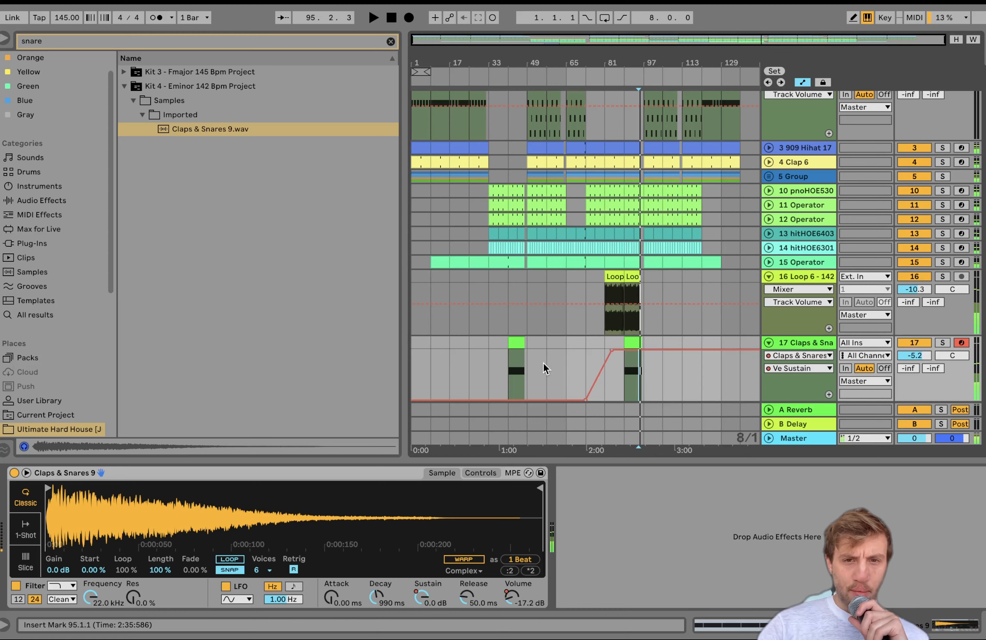
Shape the snare sampler's Volume automation at the first build-up so it dips at bar 41 and rises to -12.6 dB at bar 48
click(515, 341)
scroll(515, 340, up, 7)
click(543, 367)
key(space)
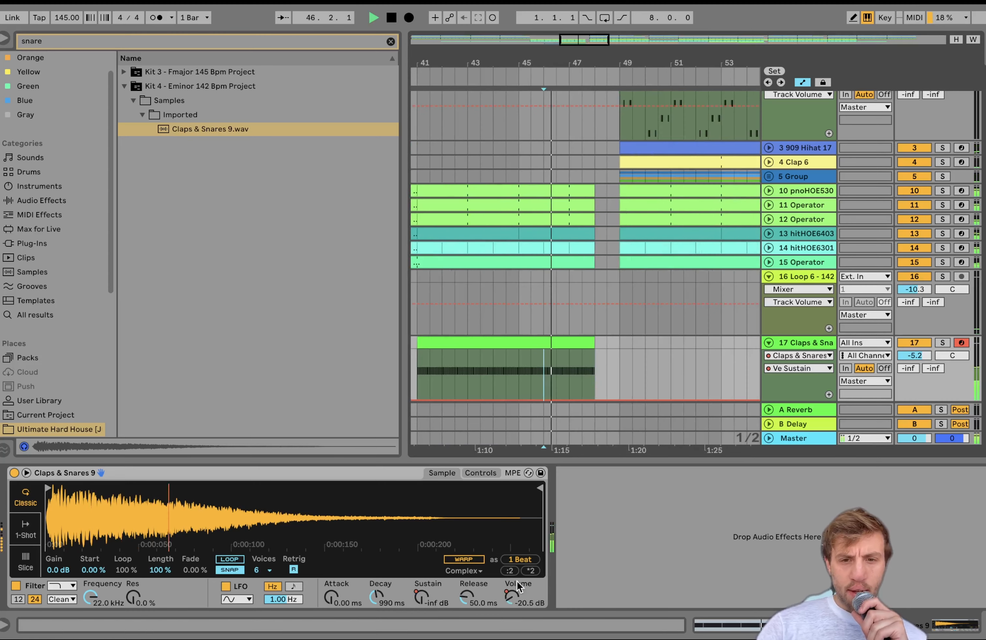
click(508, 598)
scroll(535, 332, down, 3)
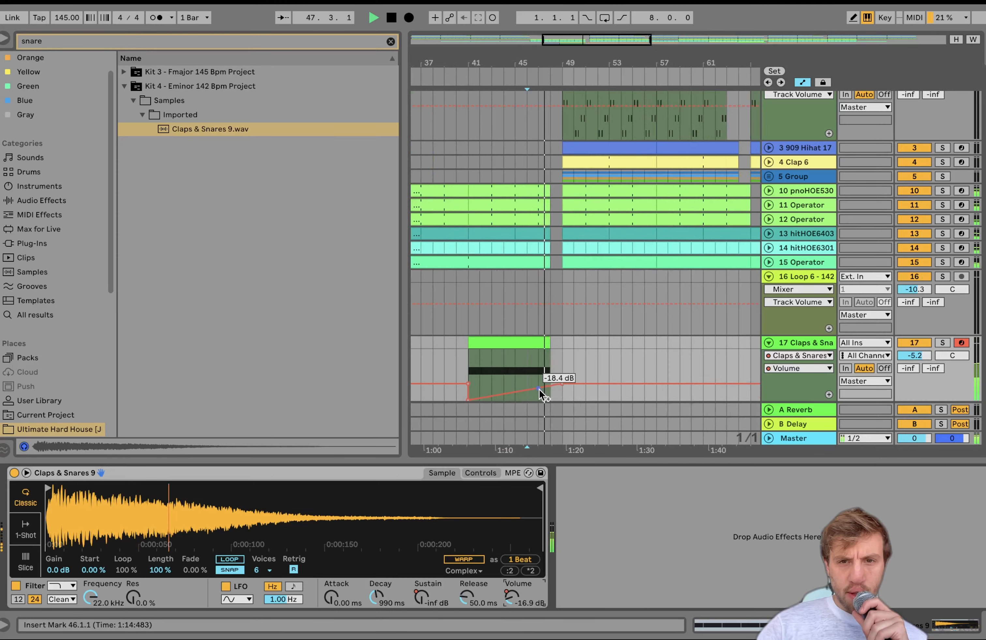
click(438, 384)
click(468, 383)
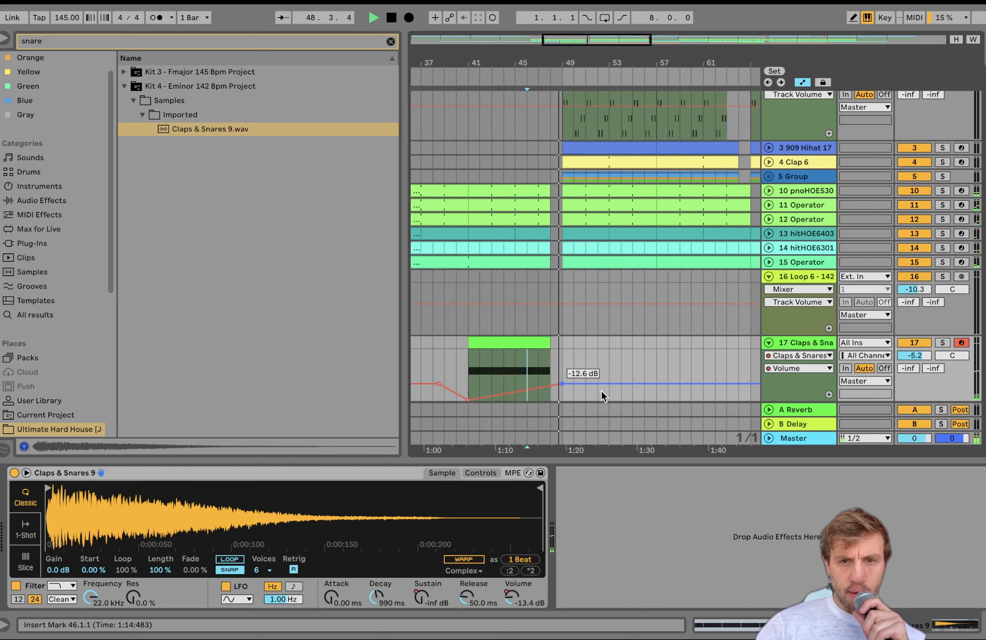
drag(562, 384, 549, 384)
Replay the snare build-up from bar 46 into the drop and look over the whole arrangement
key(space)
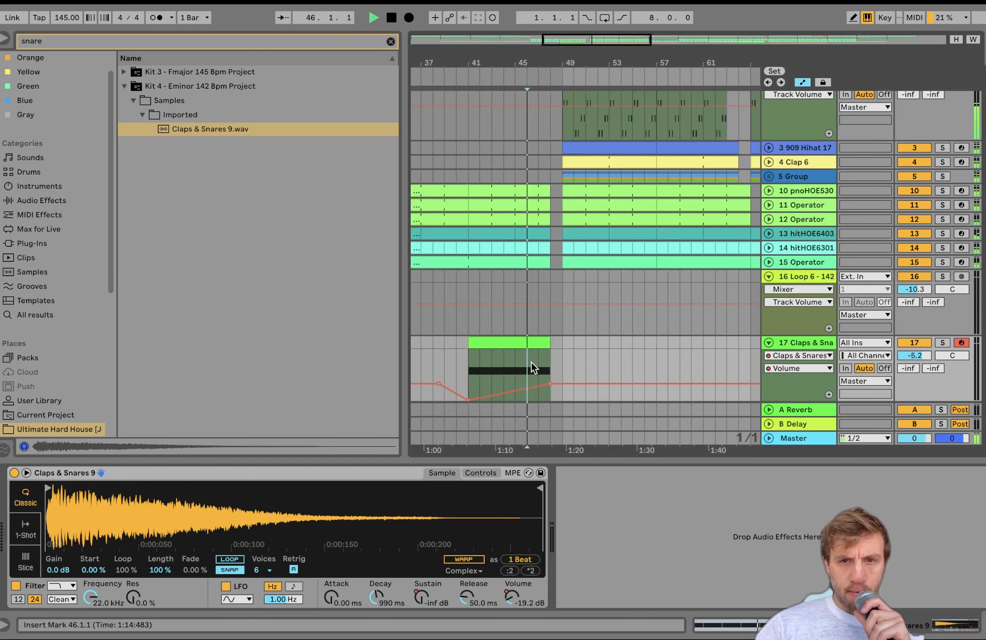
scroll(532, 362, down, 6)
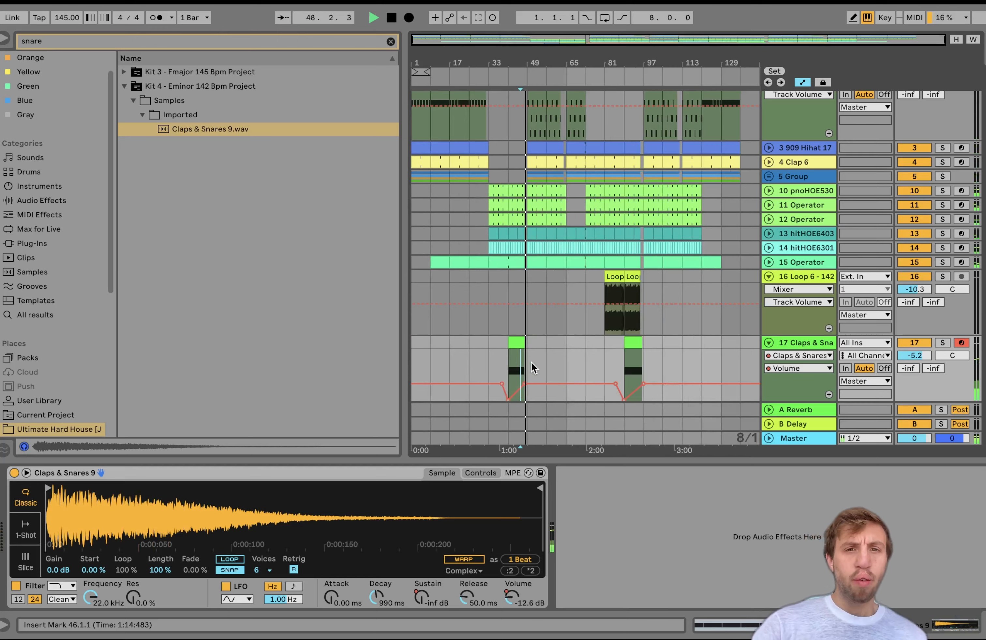
scroll(546, 267, up, 2)
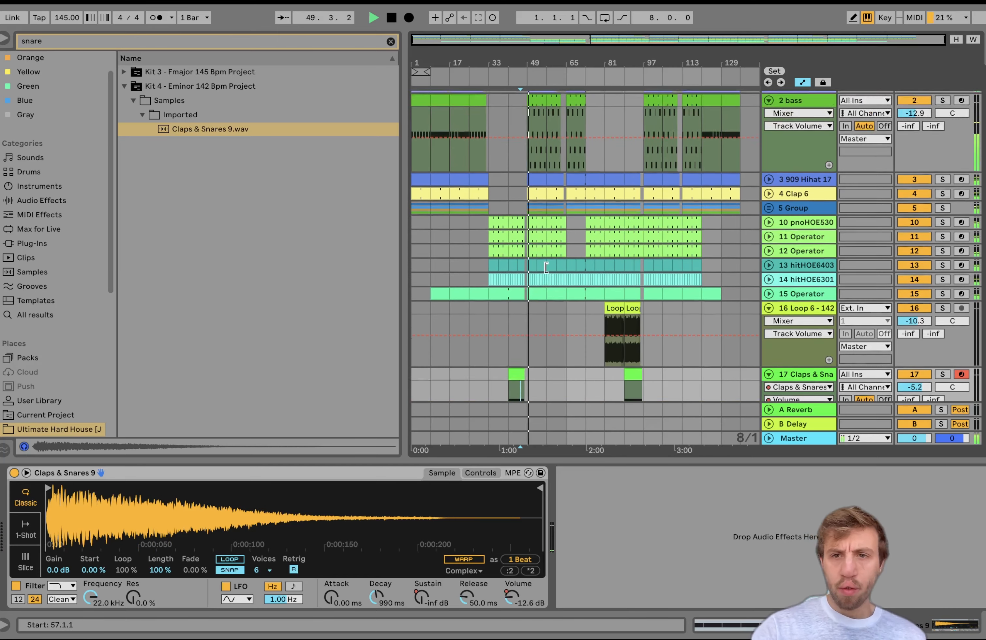
scroll(546, 268, down, 2)
scroll(545, 268, up, 3)
key(space)
scroll(545, 268, down, 1)
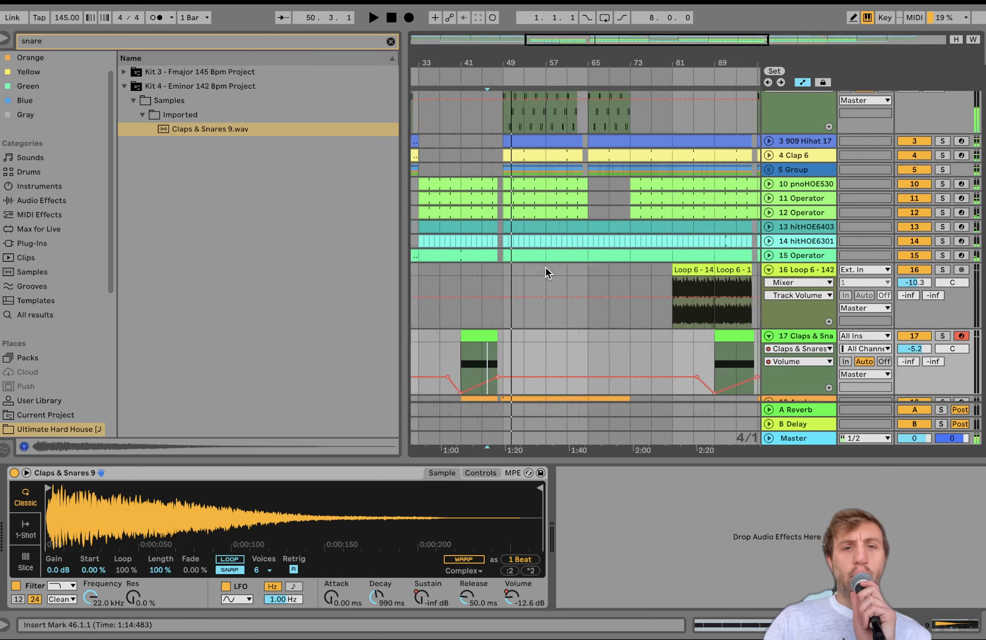
scroll(545, 268, down, 7)
scroll(544, 266, up, 5)
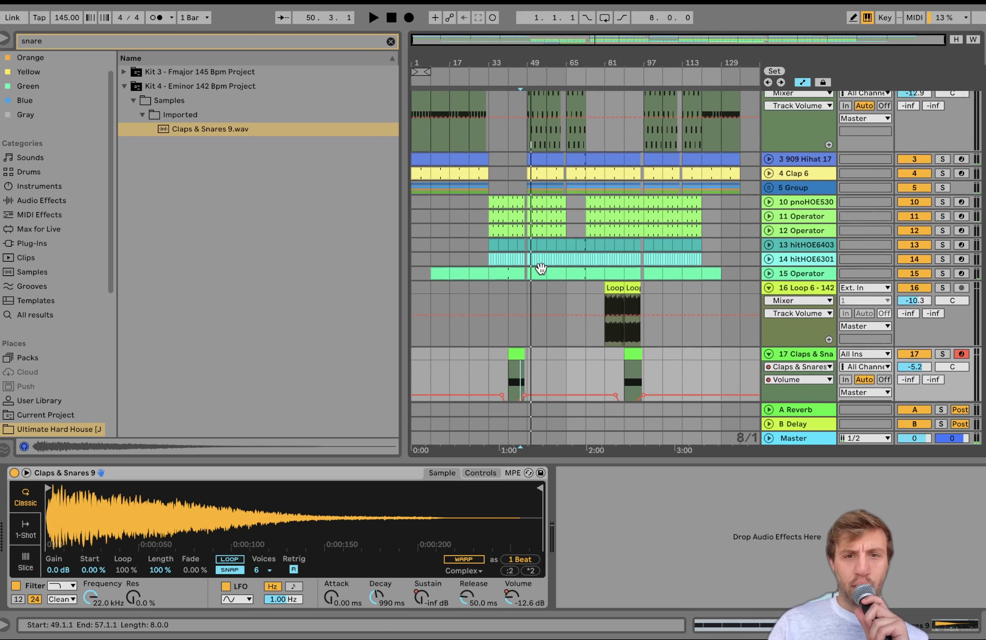
Solo the 15 Operator track and play its part from bar 9
click(435, 276)
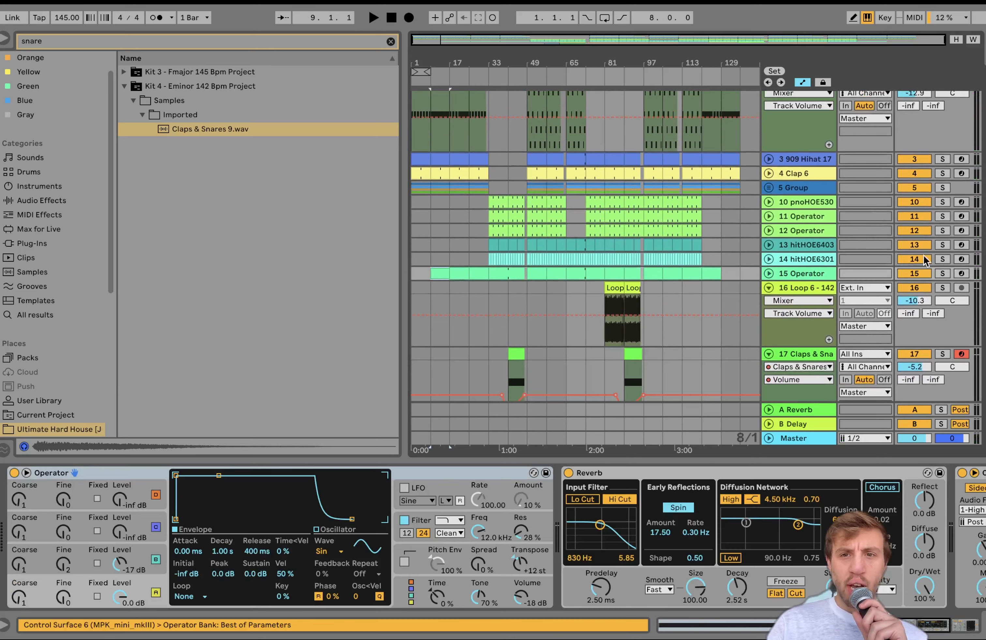
click(942, 273)
key(space)
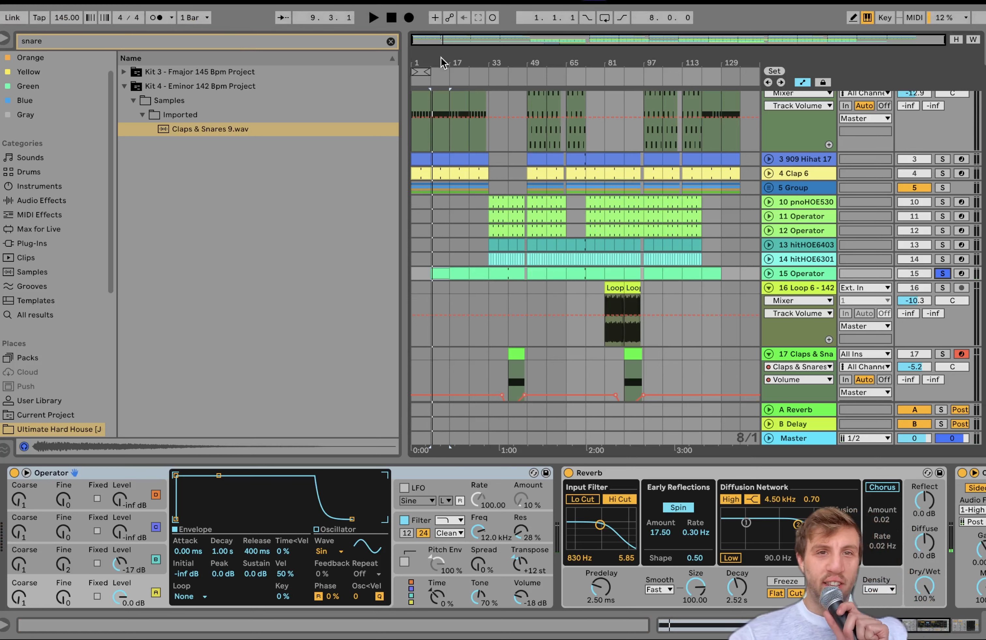
Clear the browser search and add an Auto Filter to 15 Operator, set to high-pass at 301 Hz with resonance 4.0
click(389, 41)
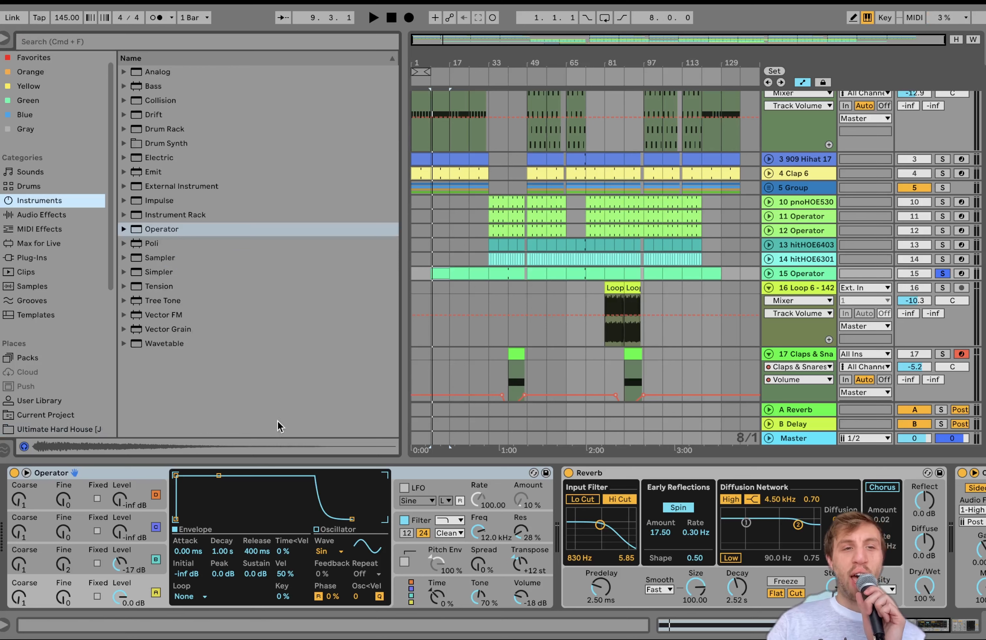
click(28, 212)
scroll(195, 310, down, 10)
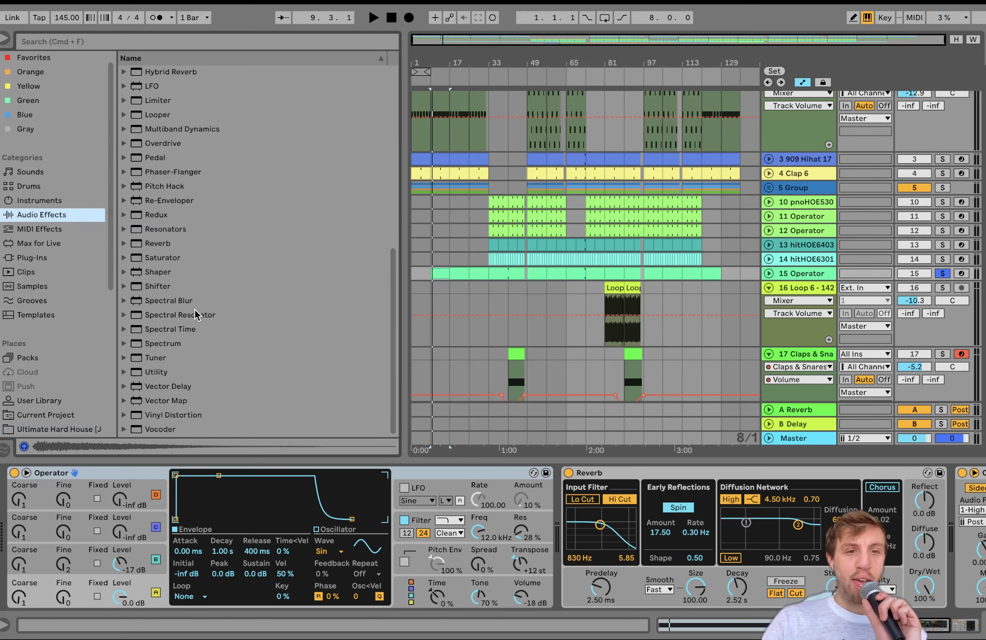
scroll(195, 309, up, 10)
double_click(157, 111)
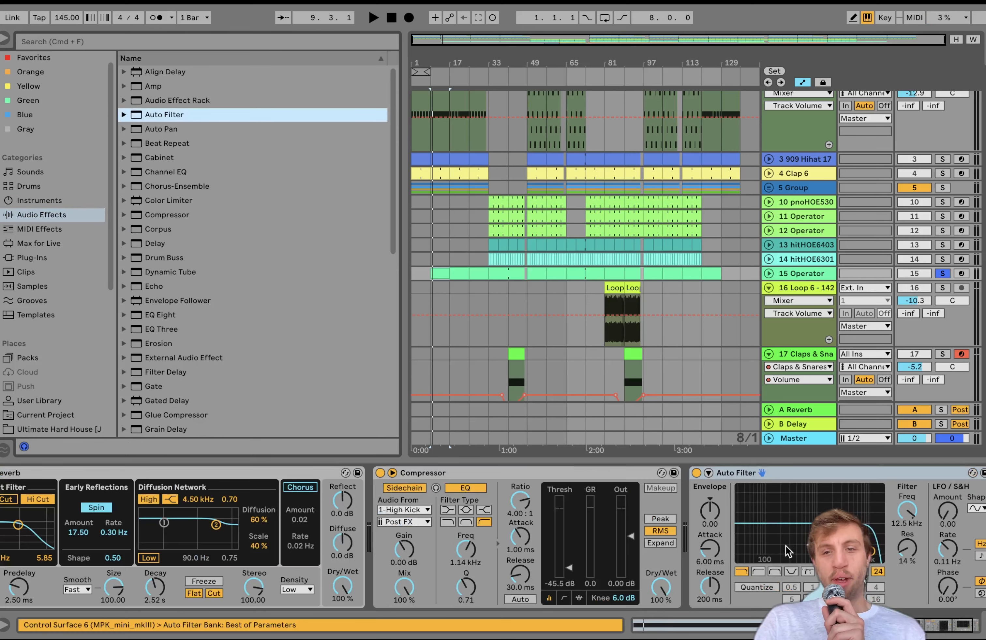
click(761, 570)
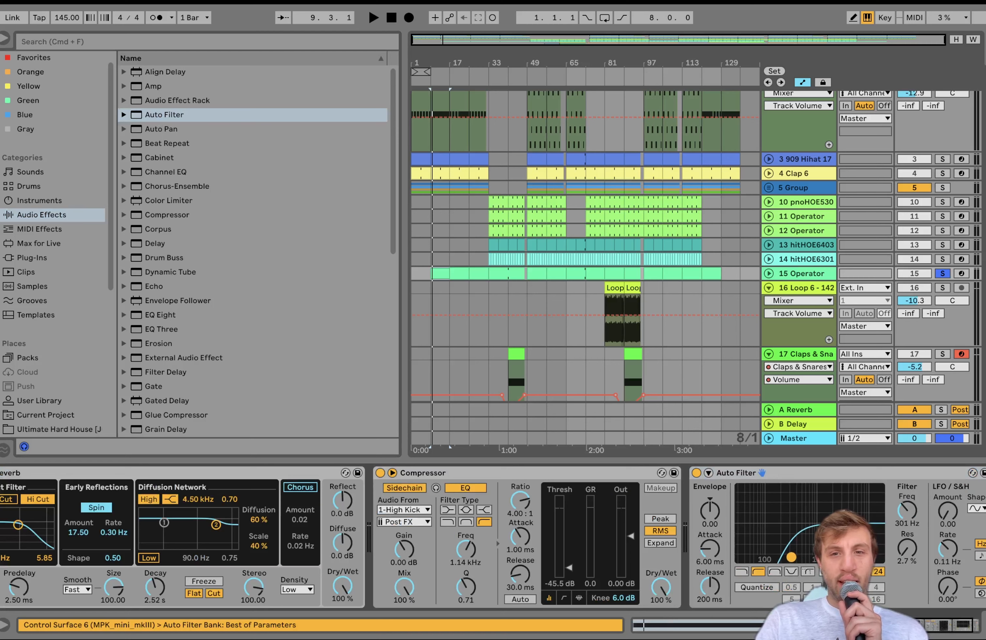
Add a Utility to the 15 Operator track and show its Gain automation
scroll(272, 392, down, 10)
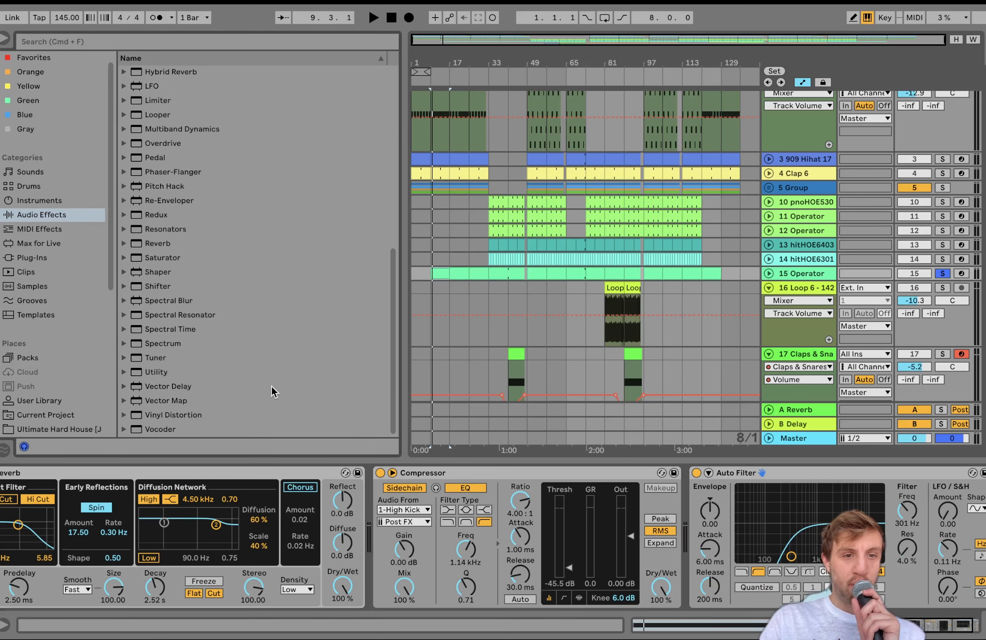
double_click(155, 373)
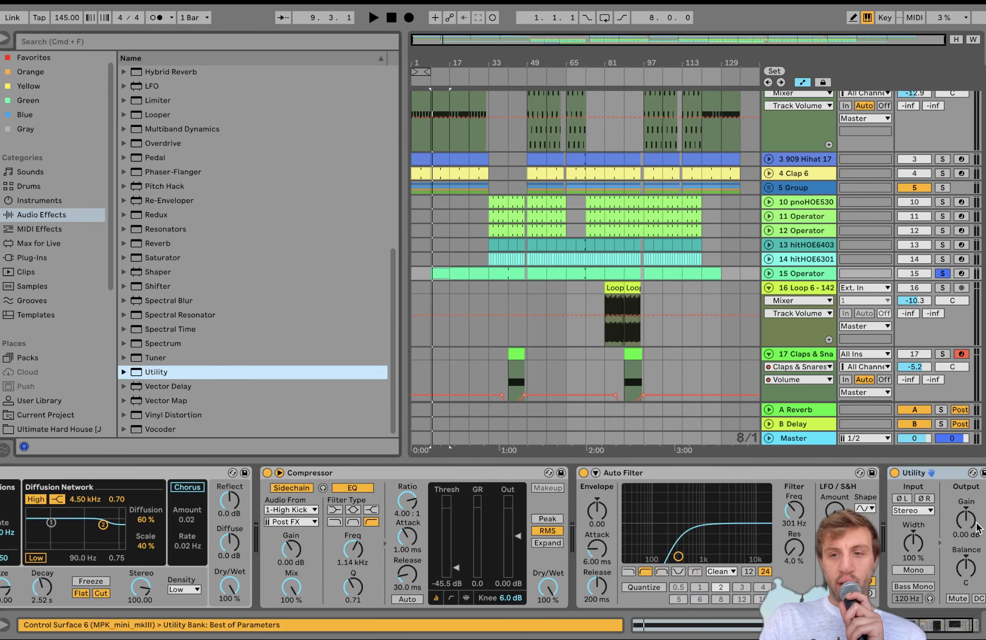
right_click(976, 529)
click(946, 539)
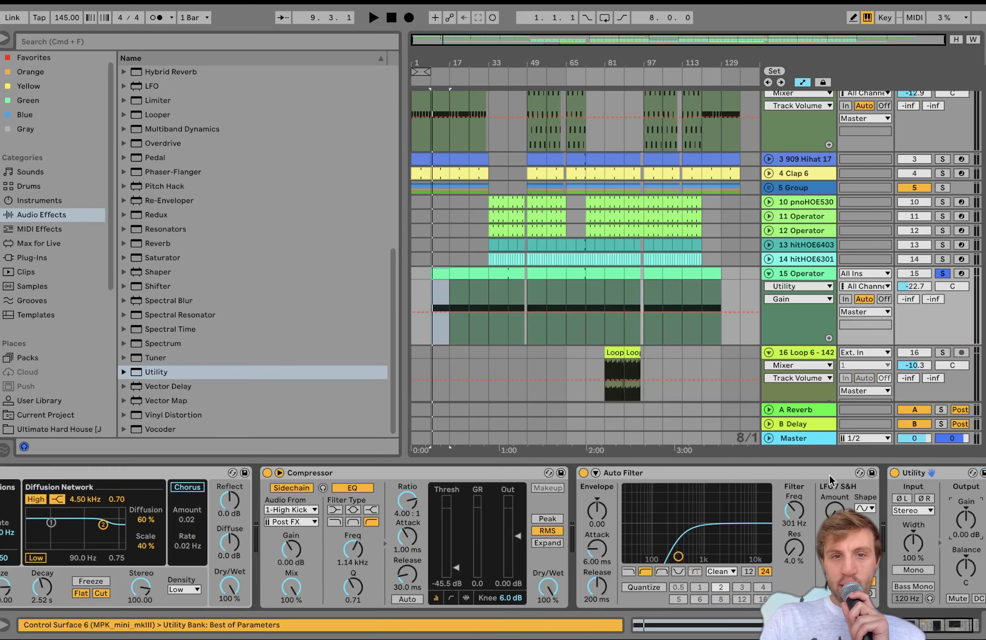
Automate the Operator's Utility Gain from about -36.7 dB at bar 9 to 0 dB at bar 33, then unsolo the track and audition the fade
click(487, 311)
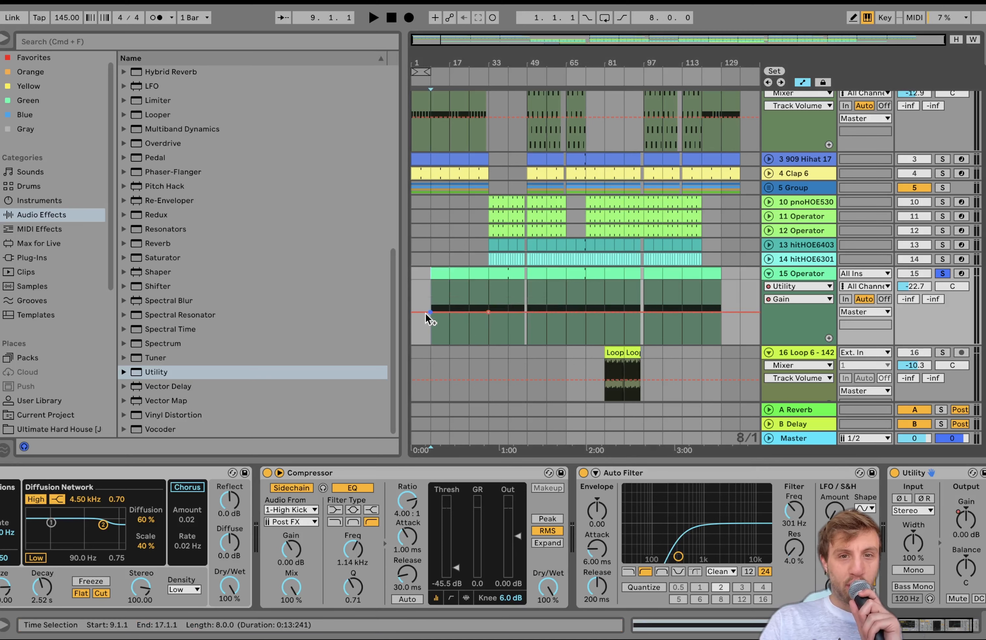
drag(420, 312, 430, 334)
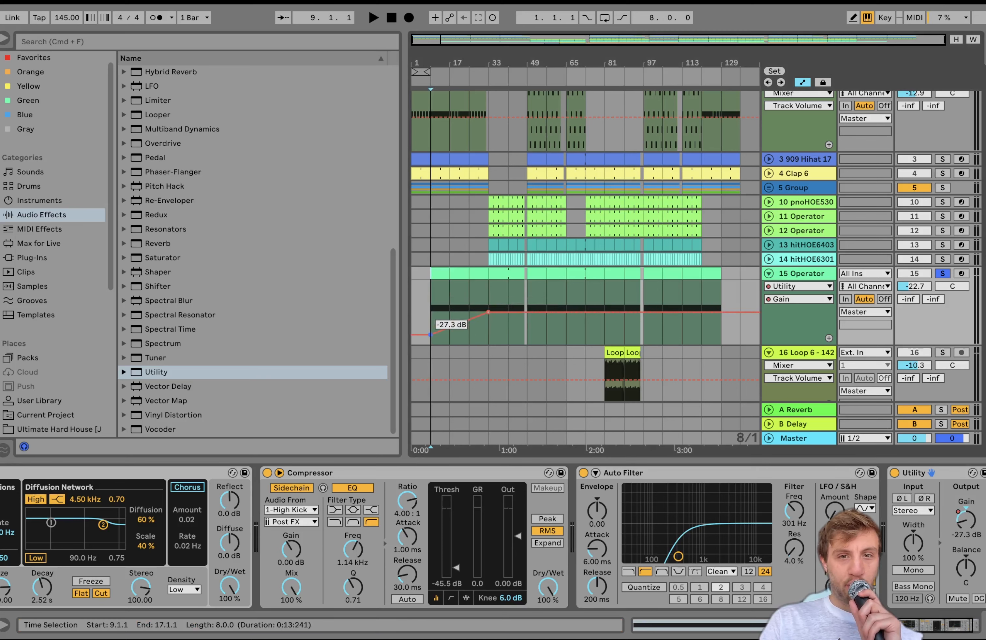
click(489, 291)
key(space)
click(942, 274)
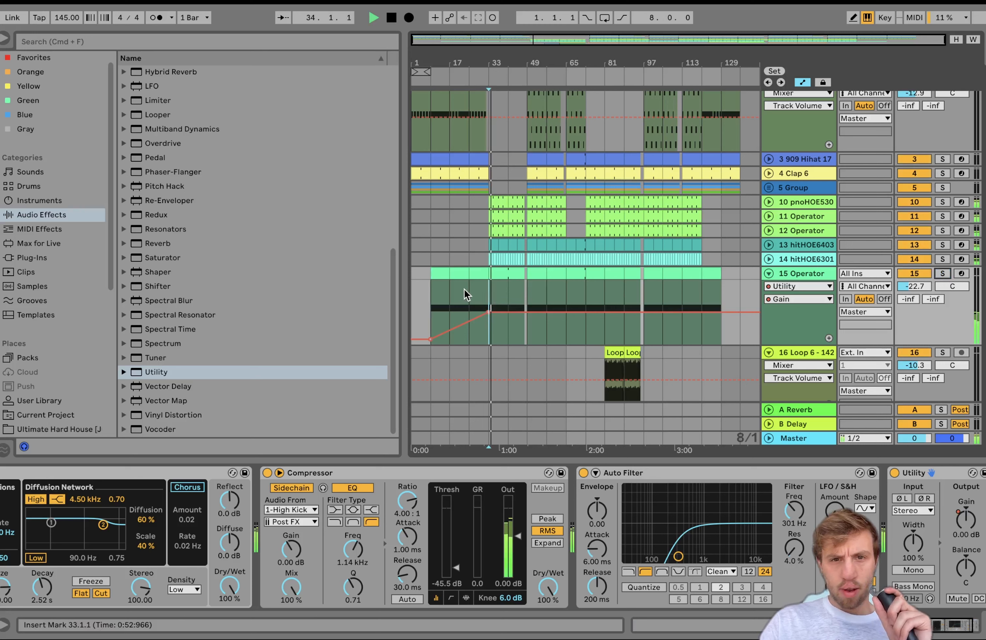
click(470, 291)
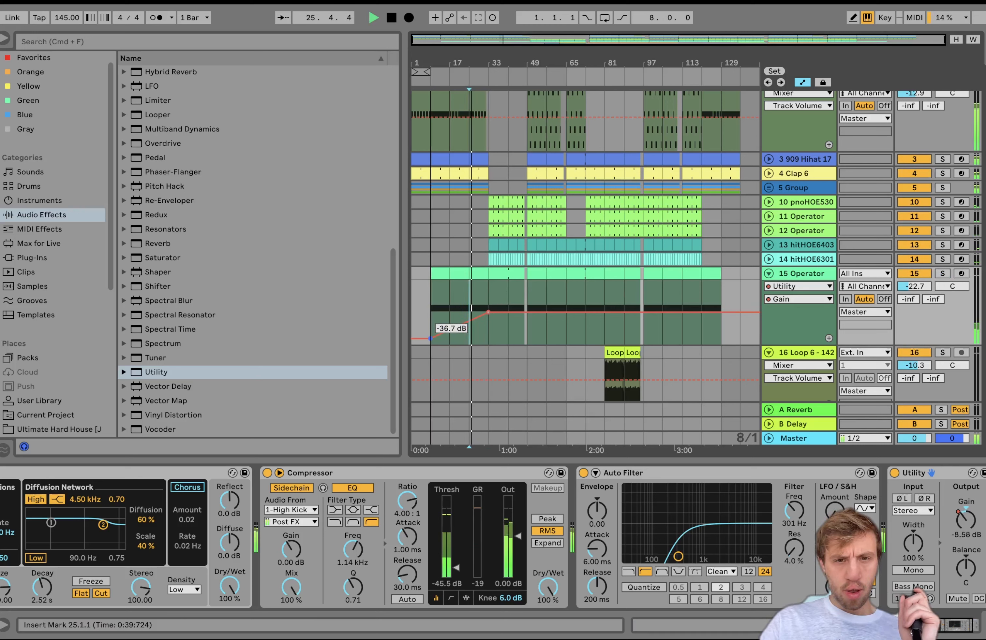
Draw a slight Gain dip on 15 Operator from 0 dB at bar 41 to just before bar 49, returning to 0 dB at the drop
click(513, 290)
click(508, 312)
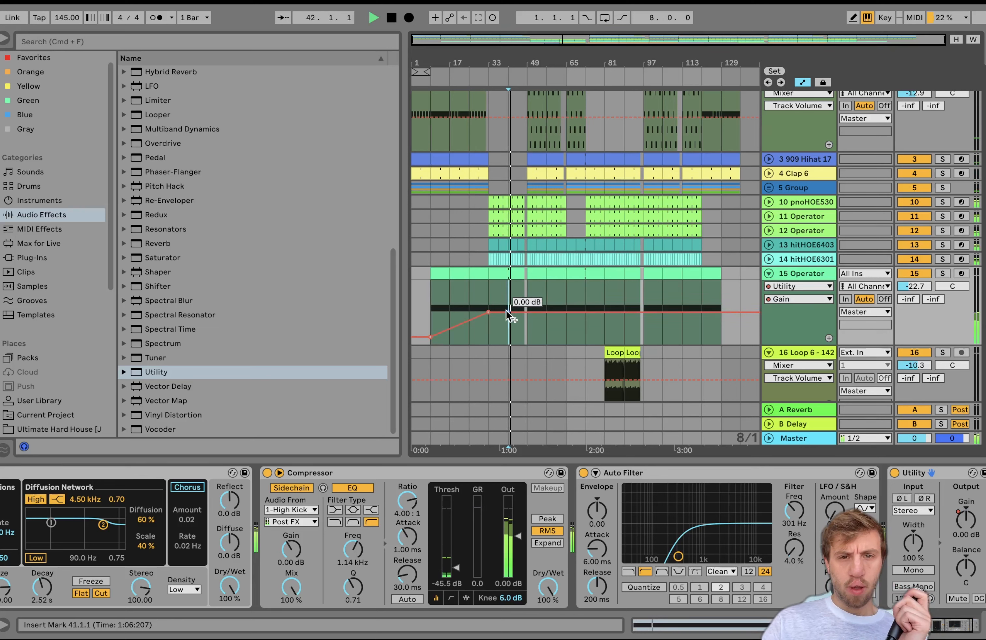
click(526, 312)
drag(519, 312, 527, 320)
key(space)
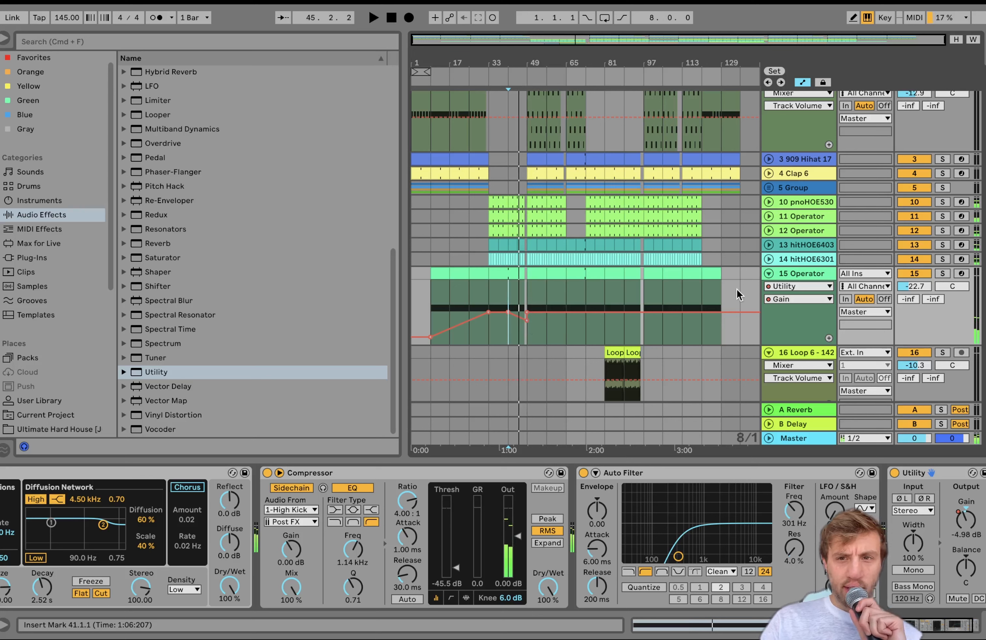
Audition bar 65 and dip the Operator's Gain to about -11.7 dB at bar 57 and similarly near bar 77, with 0 dB at bars 65 and 97
click(563, 300)
key(space)
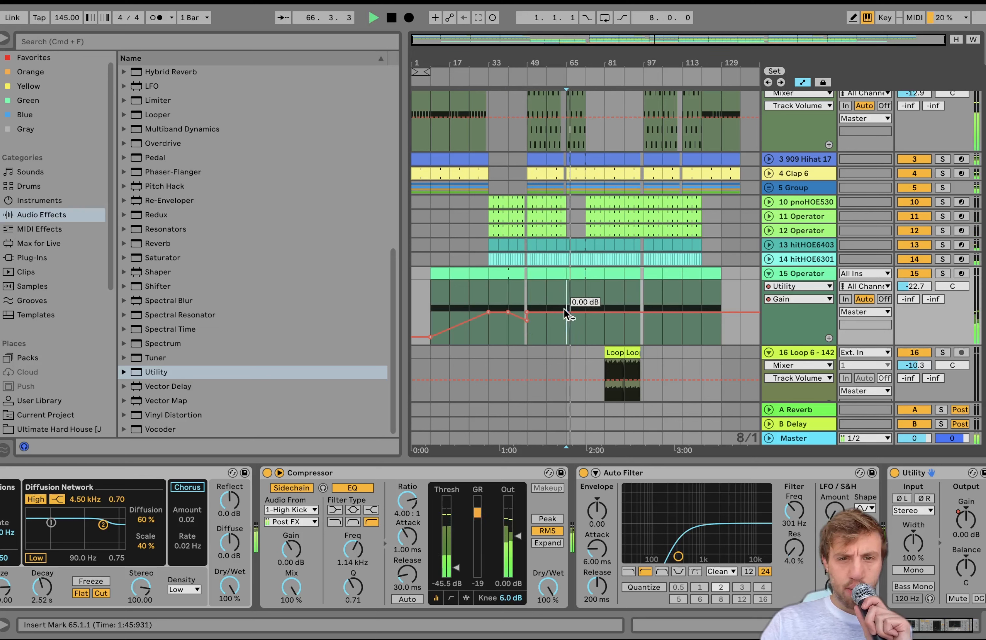
key(space)
drag(546, 308, 546, 322)
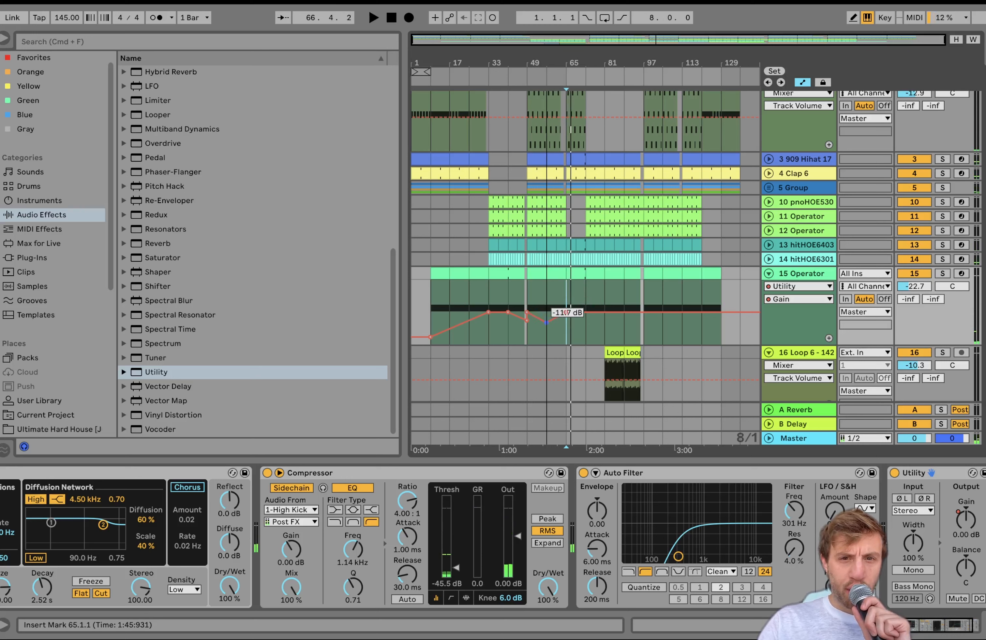
click(644, 312)
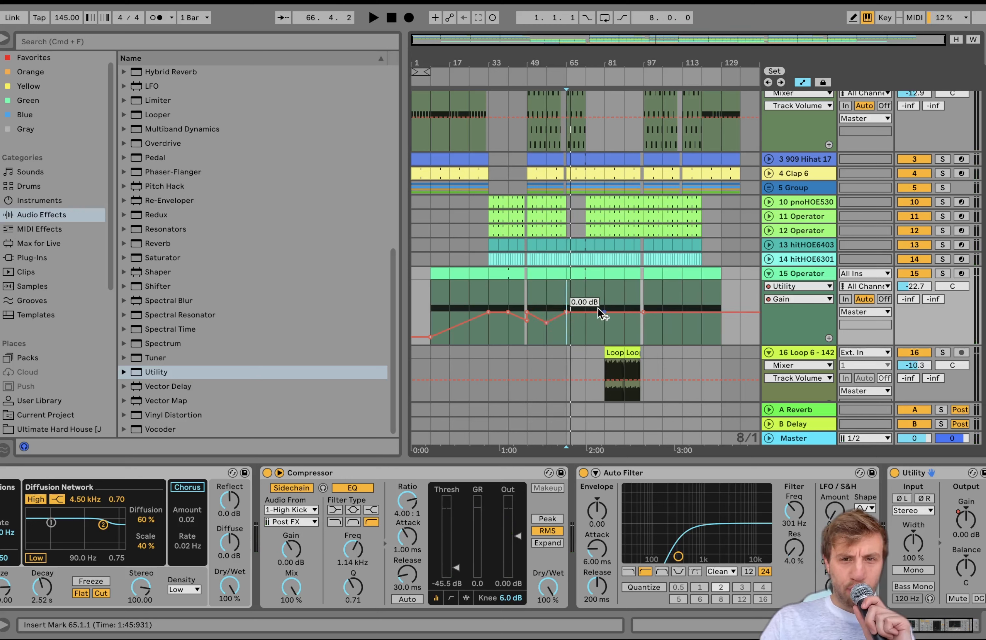
drag(594, 311, 595, 323)
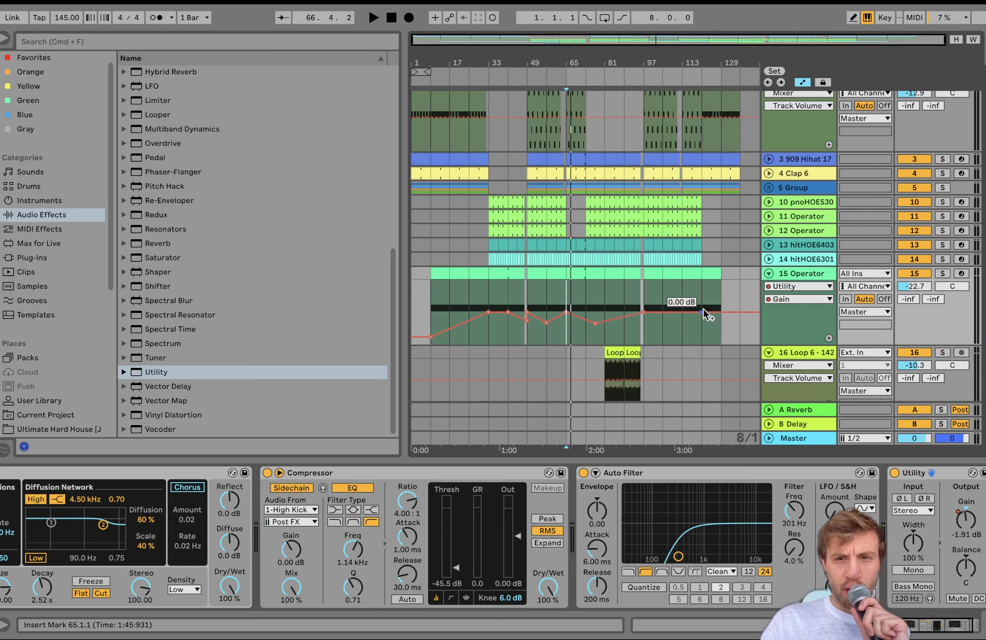
Lower the Operator's Gain automation from 0 dB at bar 113 to about -9.17 dB at bar 129
click(682, 311)
click(720, 311)
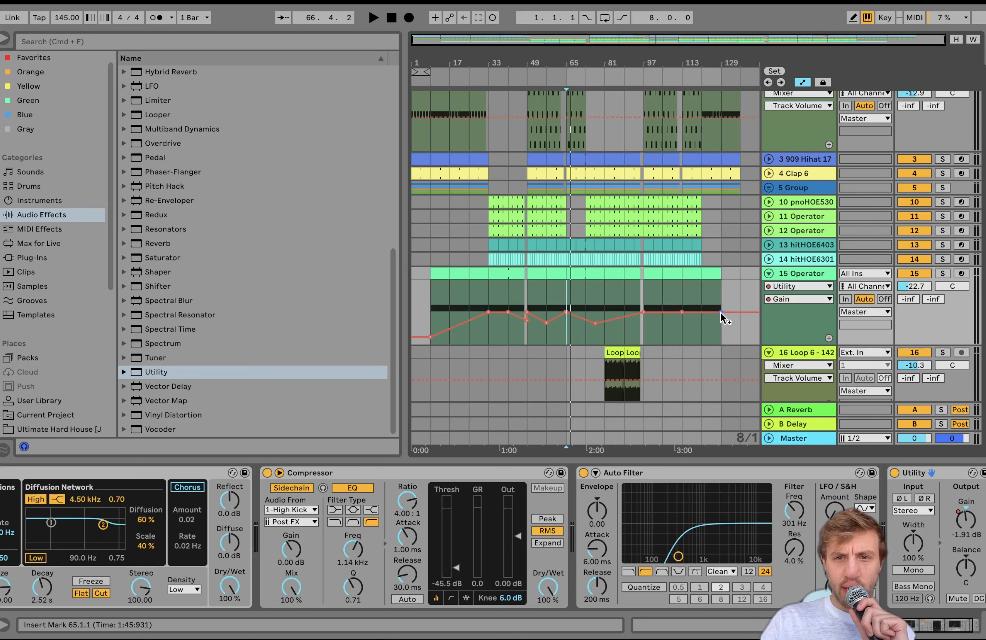
drag(720, 312, 721, 319)
Play from bar 121 and duplicate the last eight bars of 15 Operator to extend it to bar 137
click(702, 339)
key(space)
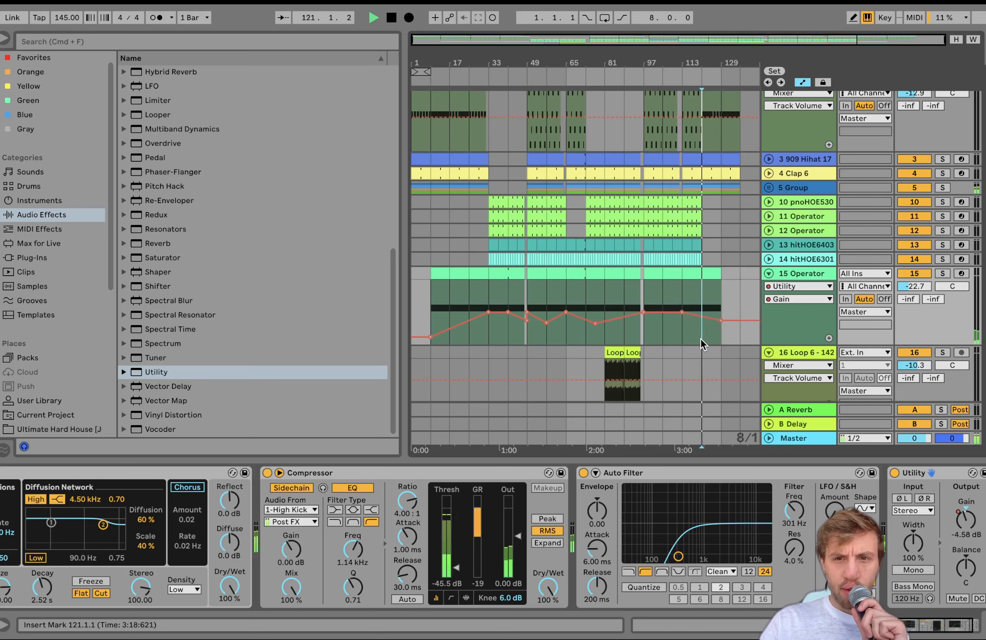
key(super+d)
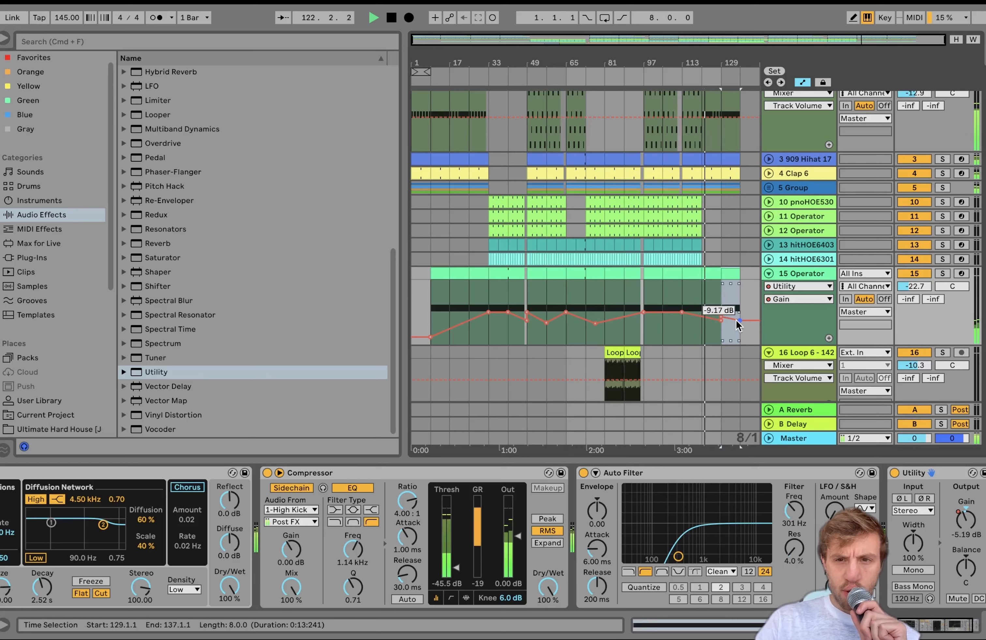
Fade the Operator's Gain automation to about -13.3 dB at bar 129 and to its minimum at bar 137, auditioning the ending
click(719, 287)
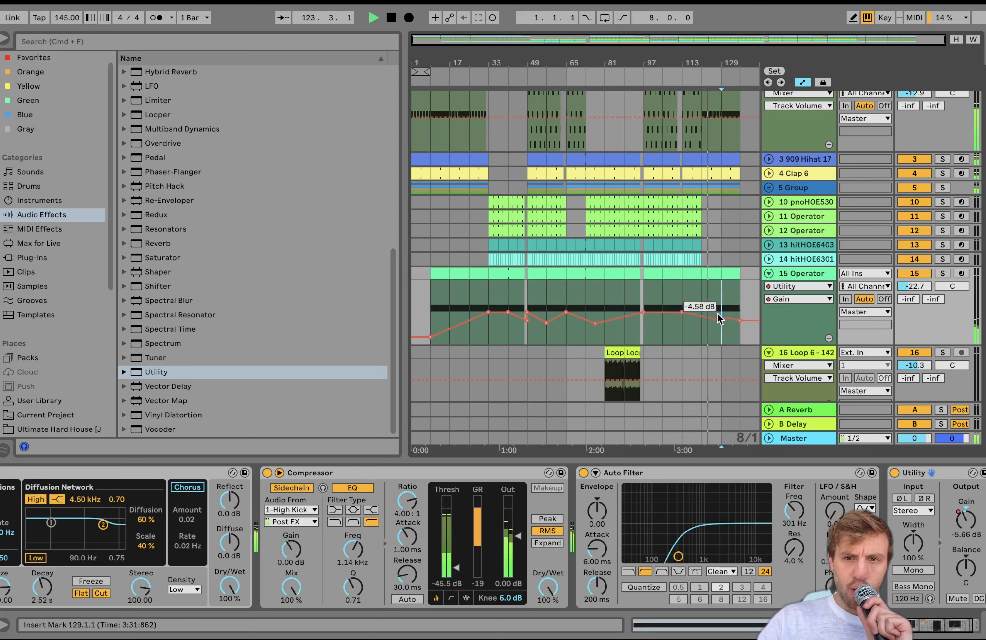
drag(739, 321, 739, 344)
key(space)
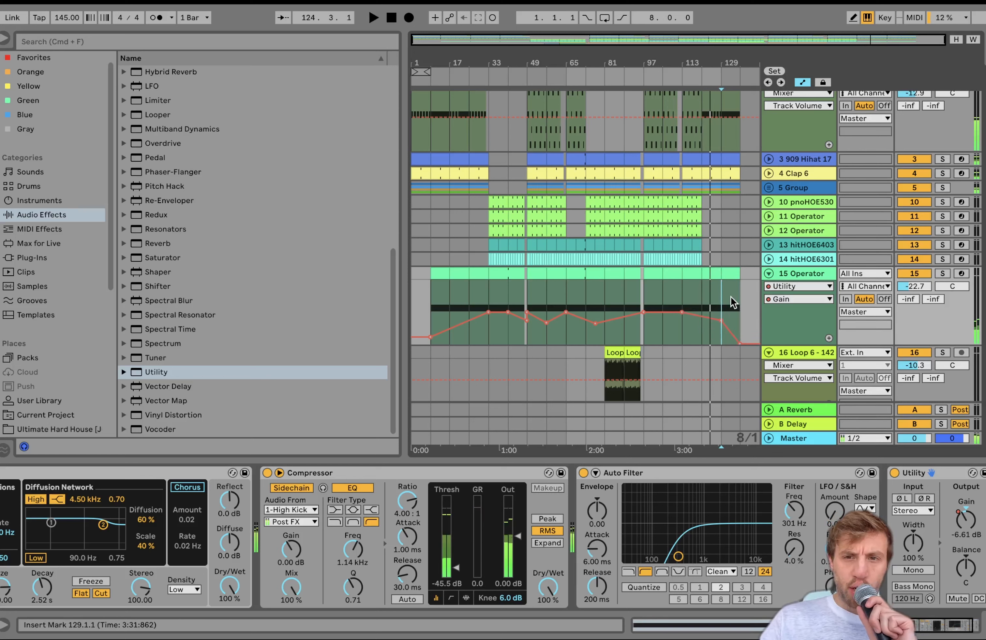
key(space)
key(space)
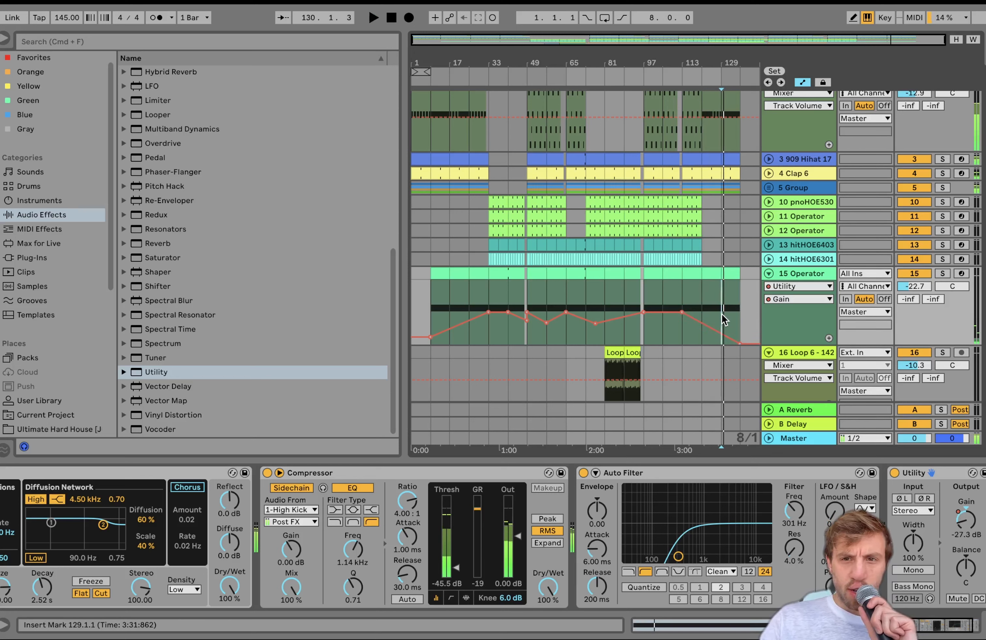
drag(722, 321, 720, 325)
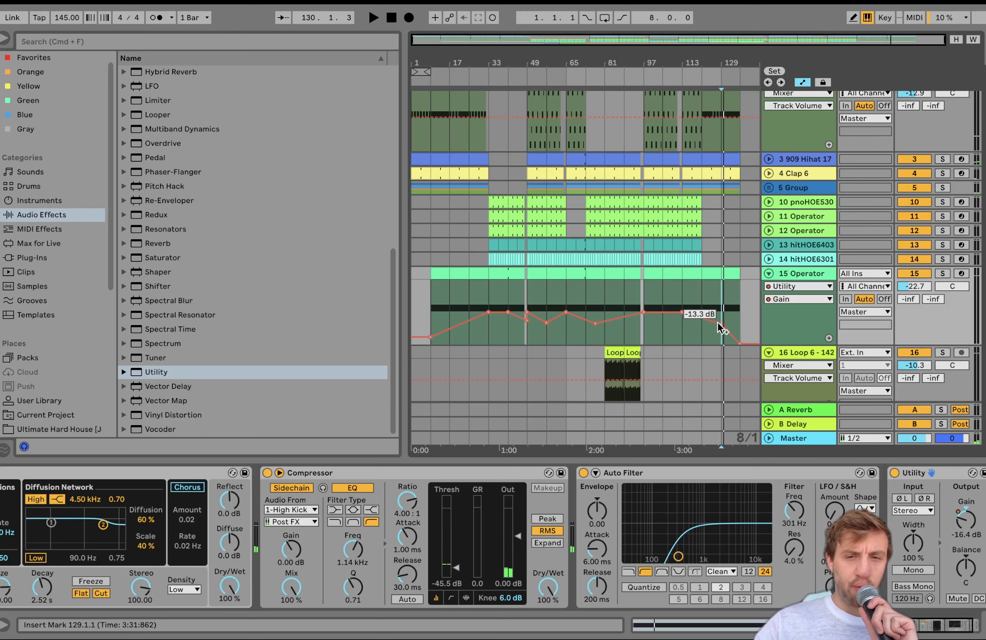
key(space)
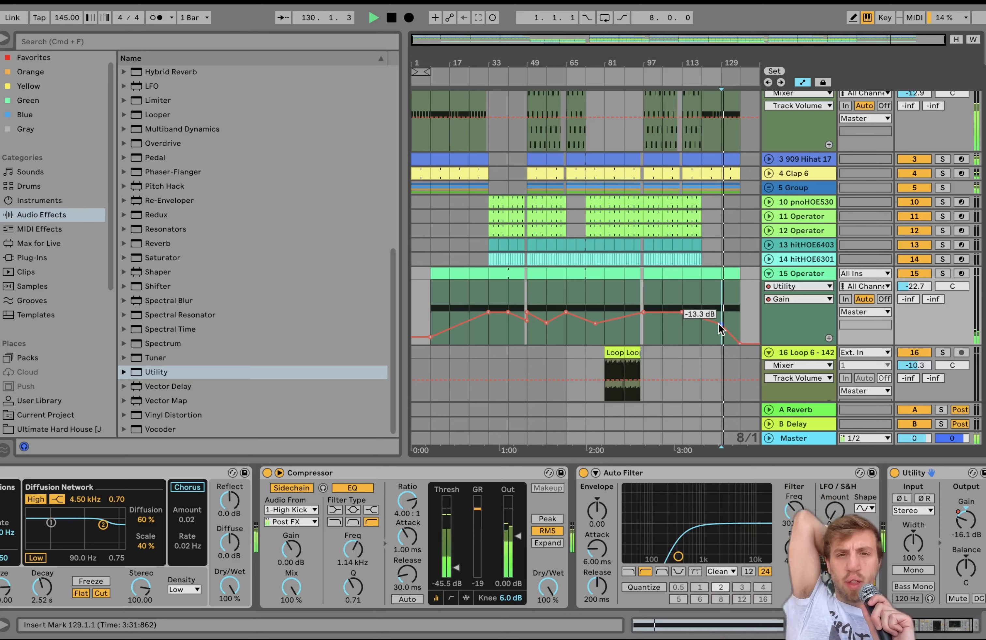
key(space)
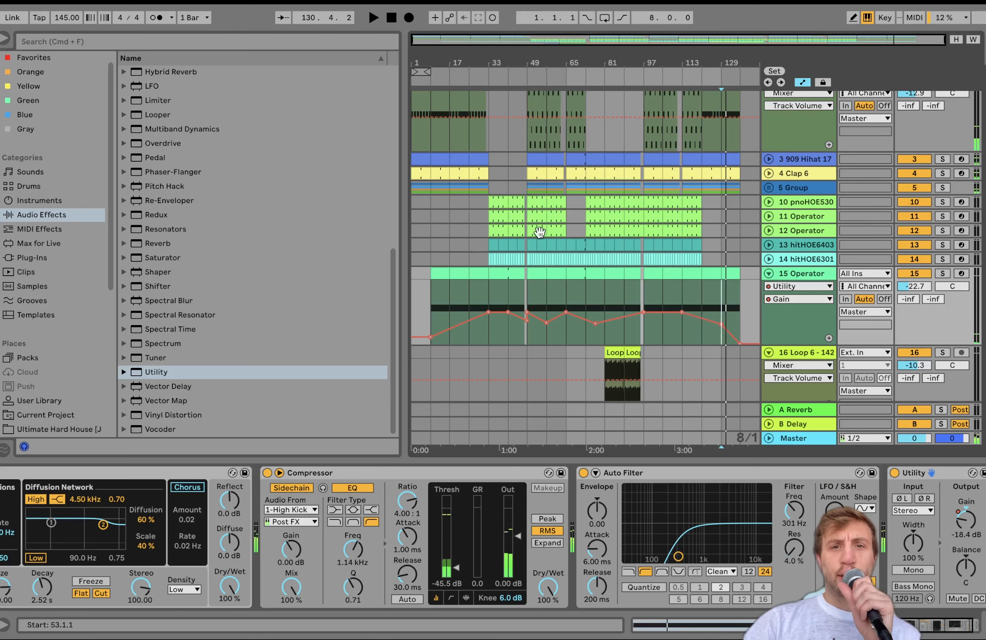
Group the tracks 13 hitHOE6403 and 14 hitHOE6301 and add a Reverb to the new group
click(809, 240)
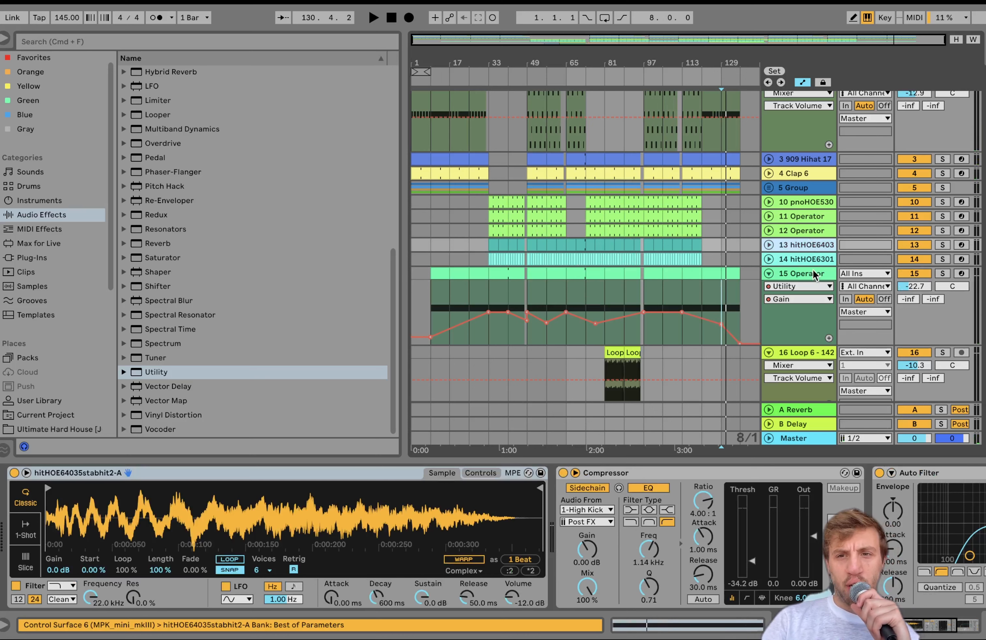
shift+click(809, 260)
key(super+g)
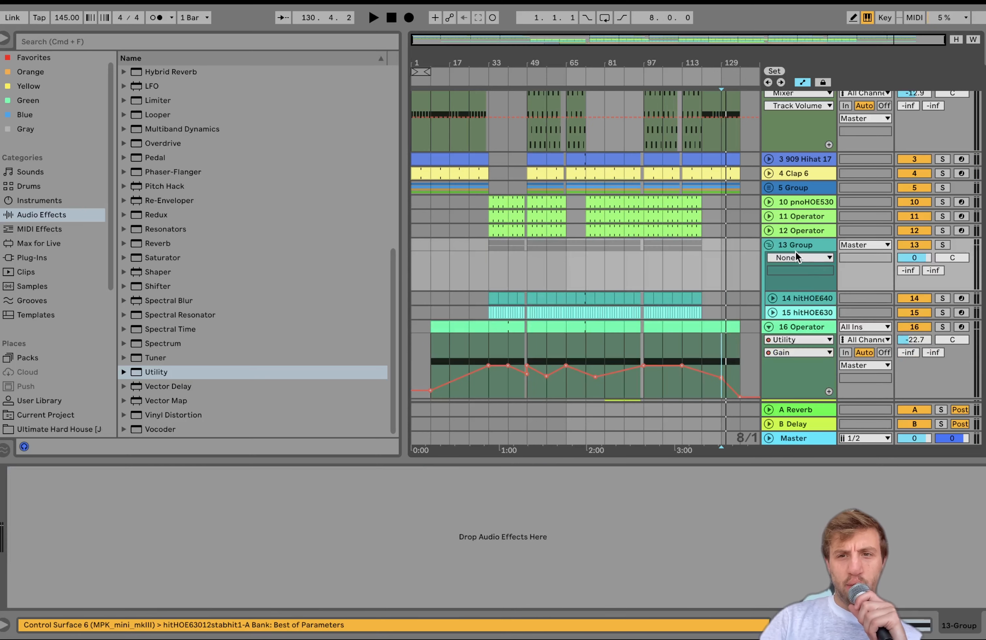
scroll(164, 311, up, 4)
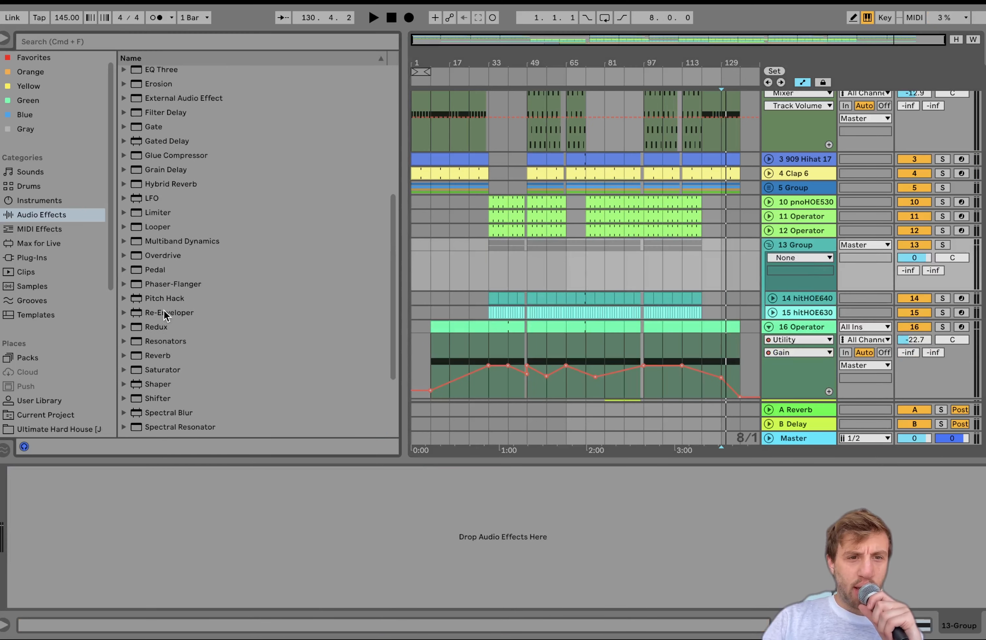
scroll(164, 311, down, 4)
double_click(159, 245)
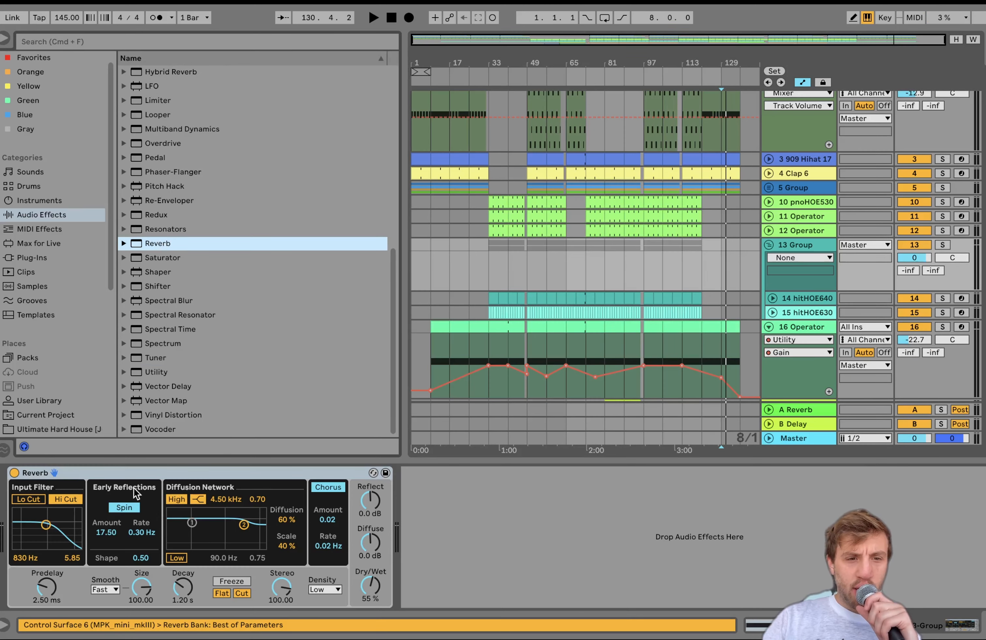
Set the group Reverb's Decay to 7.82 s and Dry/Wet to 11%, showing the Dry/Wet automation
drag(178, 589, 178, 552)
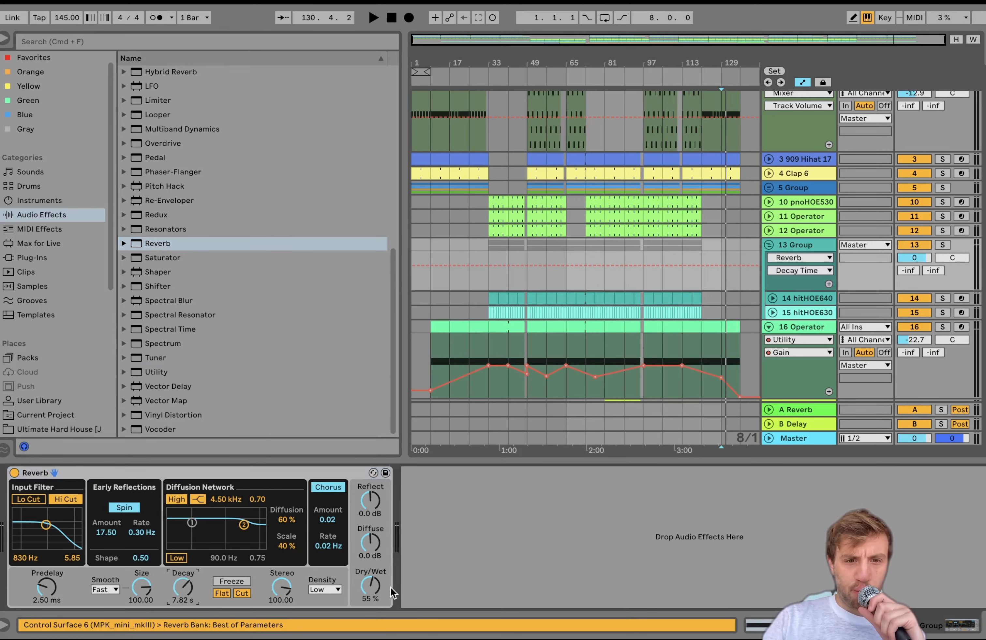
drag(369, 589, 370, 627)
right_click(372, 590)
click(414, 529)
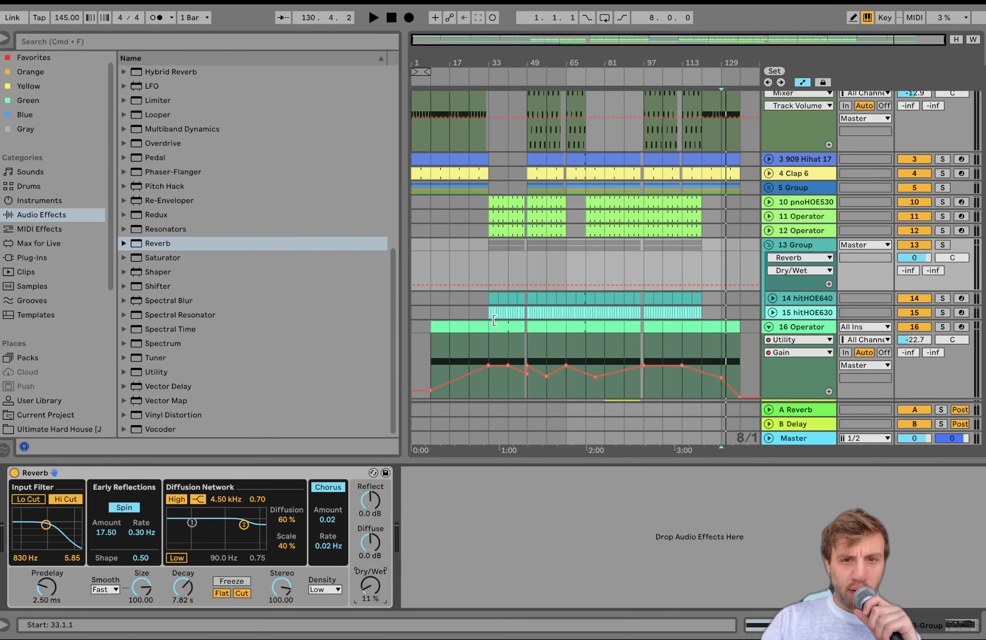
Automate the hit group's Dry/Wet from about 60% at bar 33 down to 0% at bar 41, auditioning the group soloed
mouse_move(512, 285)
mouse_down()
mouse_move(493, 290)
mouse_move(488, 261)
mouse_up()
key(space)
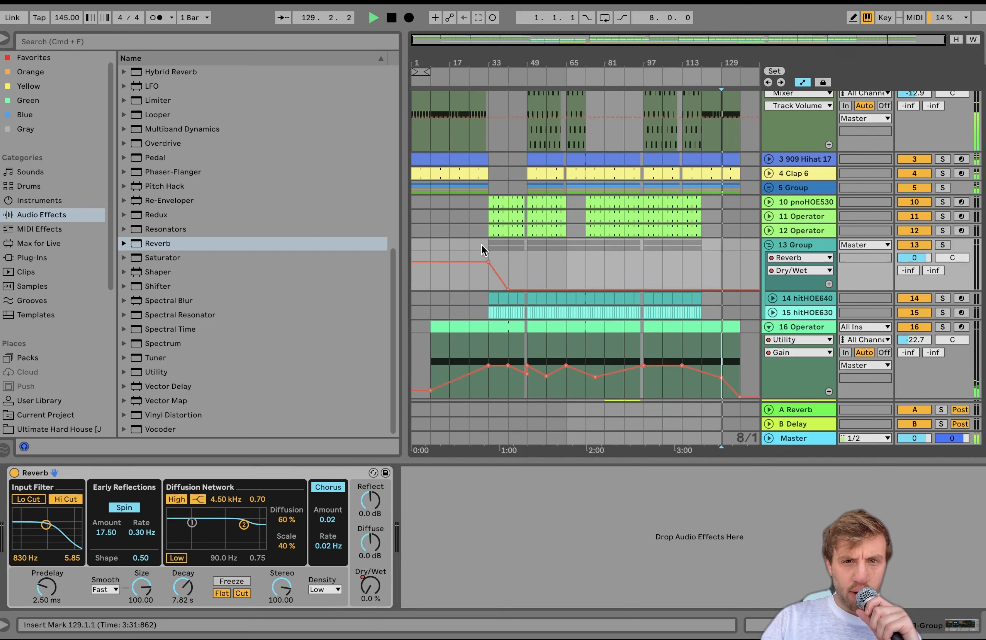
click(482, 242)
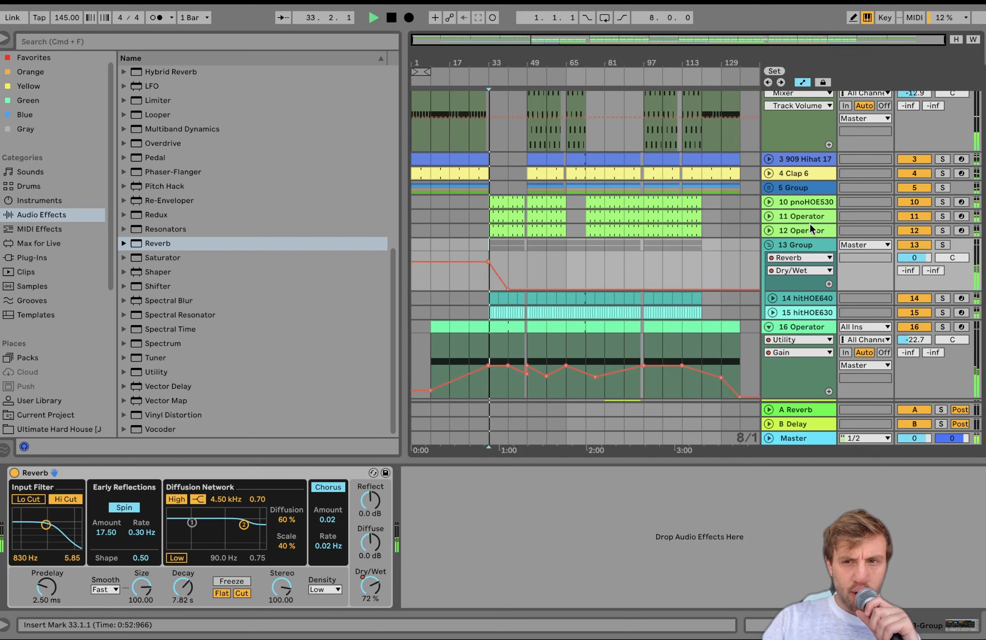
click(942, 246)
drag(488, 261, 488, 266)
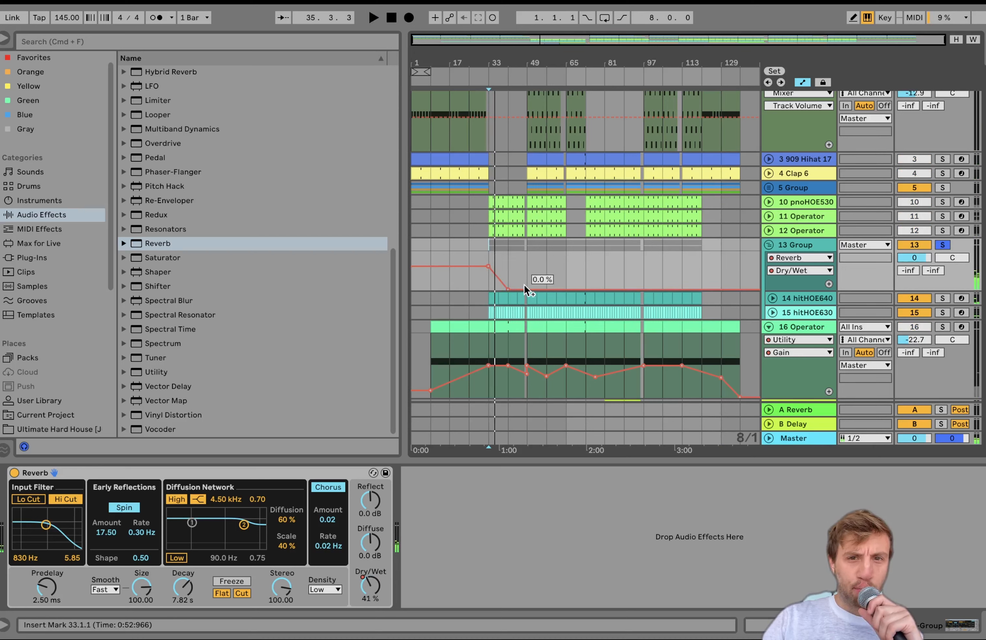
Raise the Dry/Wet automation slowly to bar 46 and steeply to 100% at bar 48, returning to 0% at bar 49, and audition it
drag(526, 288, 511, 254)
scroll(525, 256, up, 10)
click(491, 255)
key(space)
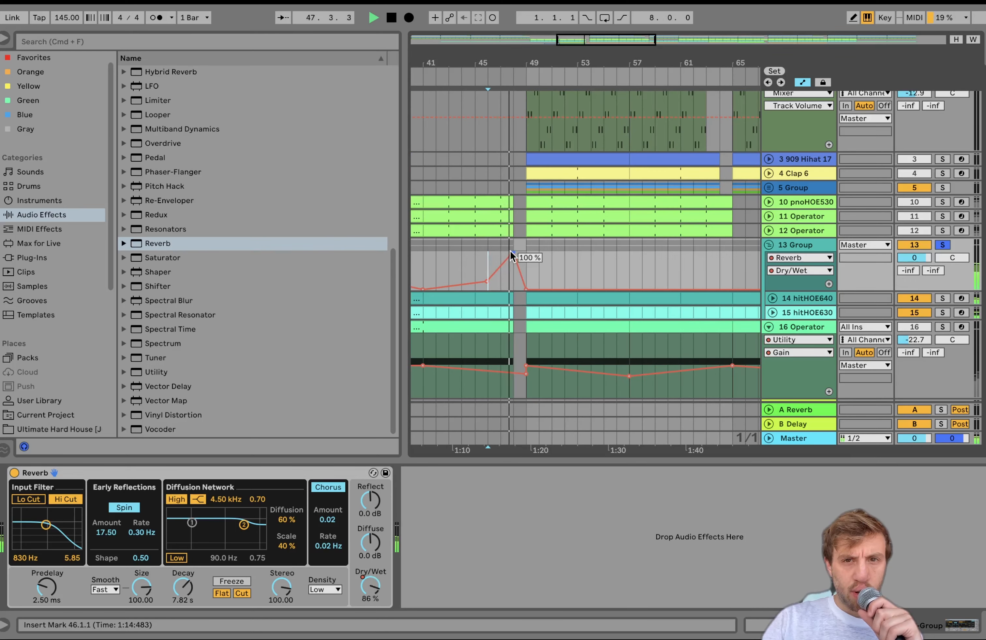
Add a short Dry/Wet rise from 0% at bar 63 to about 40% at bar 65, dropping back to 0%, and audition it
scroll(511, 252, down, 8)
click(570, 274)
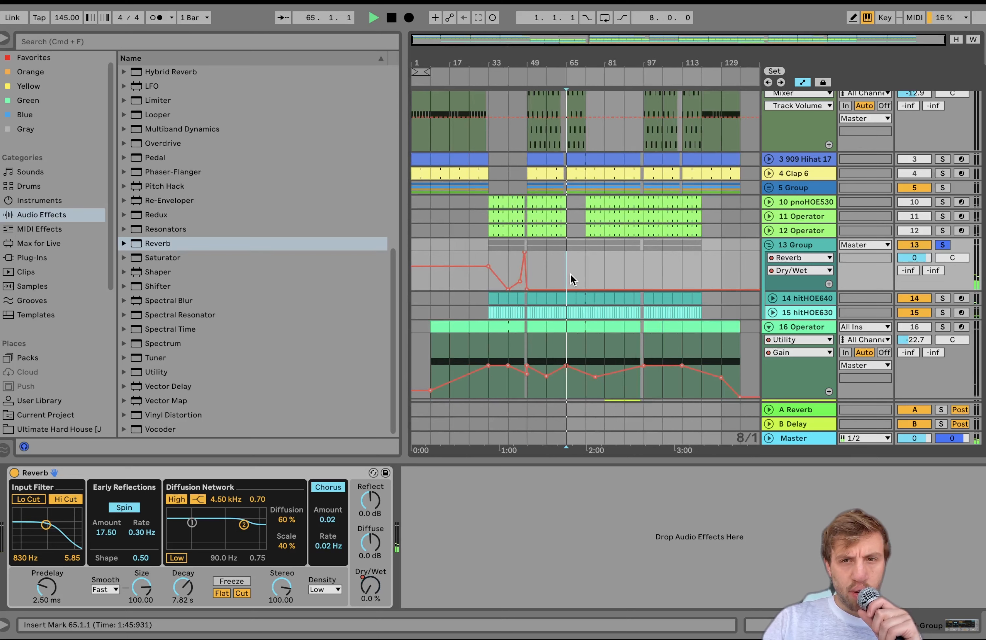
scroll(565, 276, up, 5)
key(space)
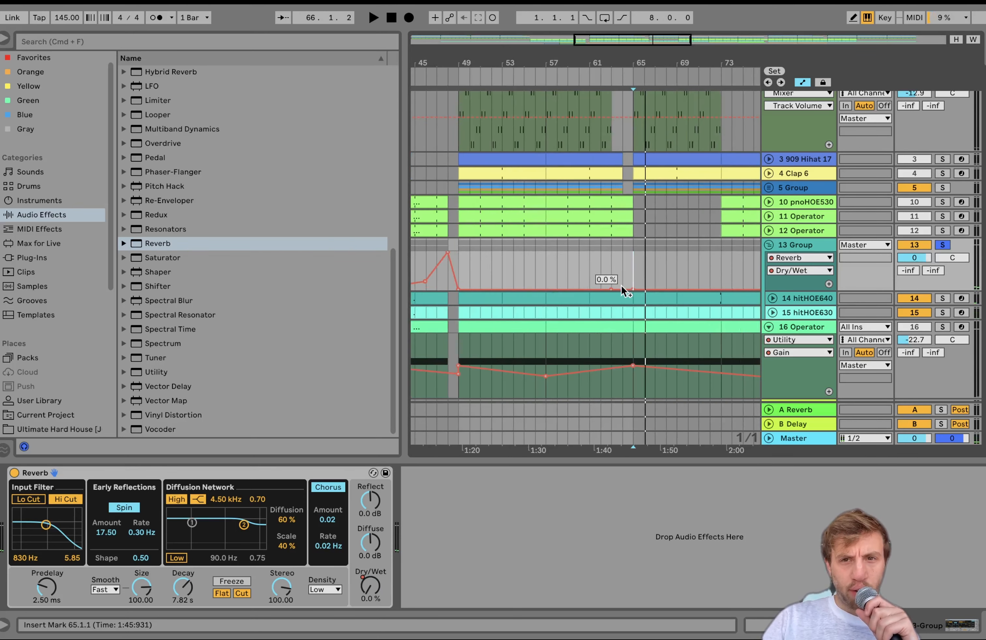
drag(621, 285, 631, 271)
click(623, 261)
key(space)
scroll(624, 261, down, 5)
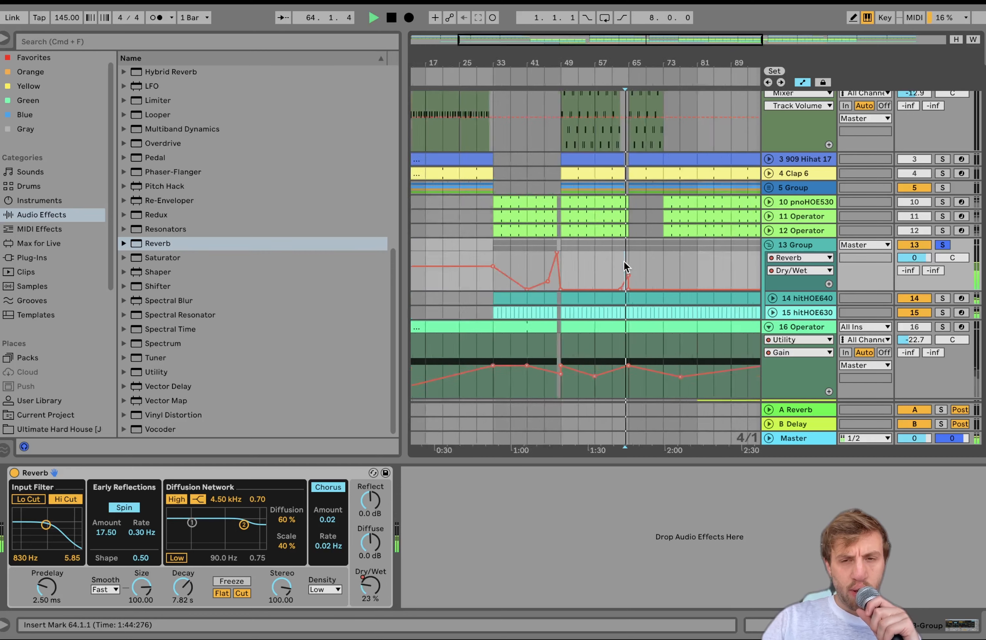
Ramp the hit group's Dry/Wet from 0% at bar 89 to about 87% at bar 97, returning to 0% there, and audition it
scroll(585, 274, up, 3)
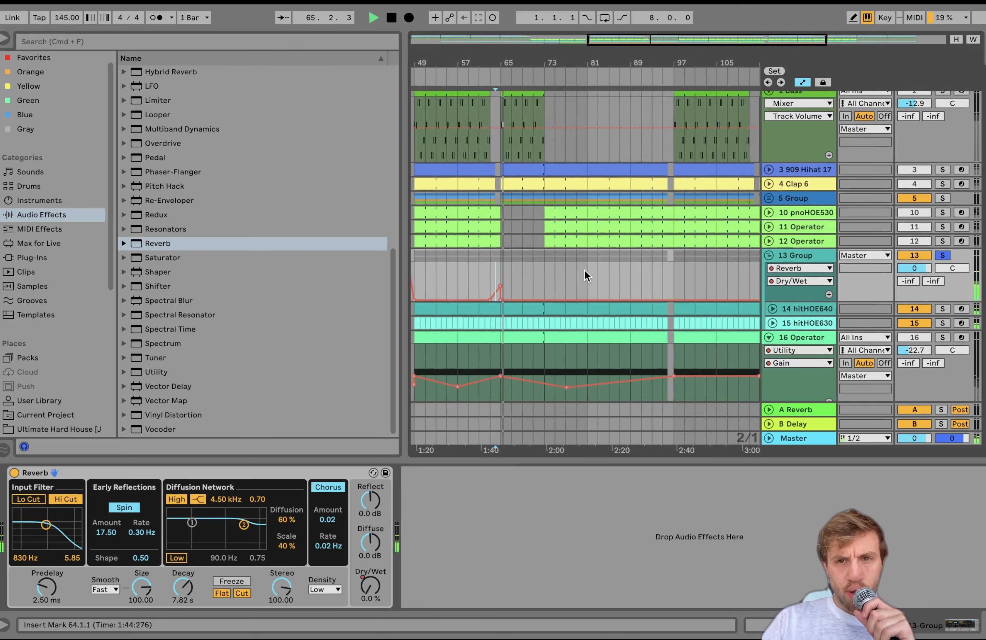
click(550, 286)
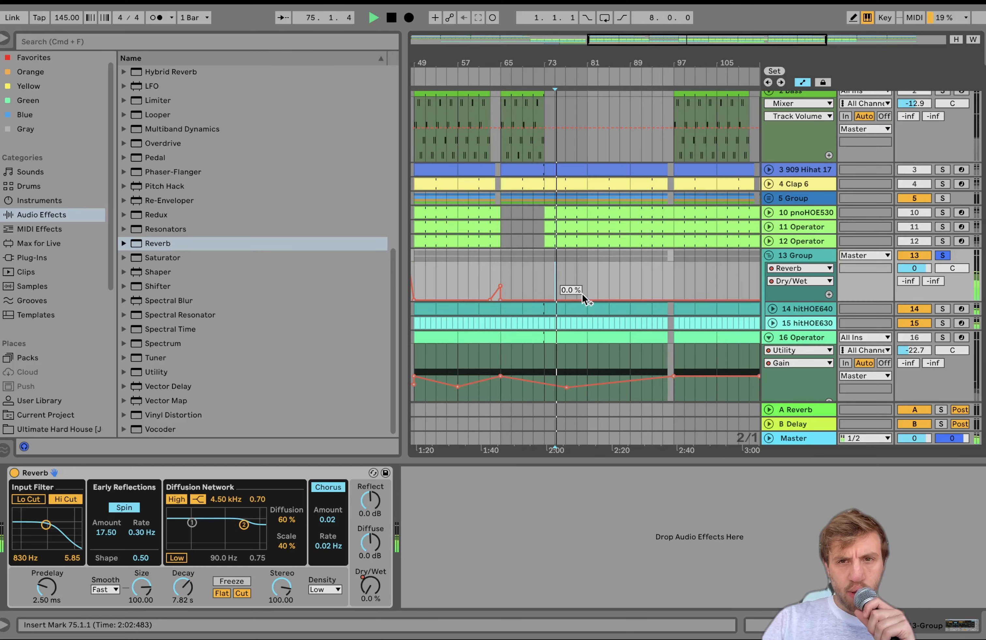
key(space)
click(629, 299)
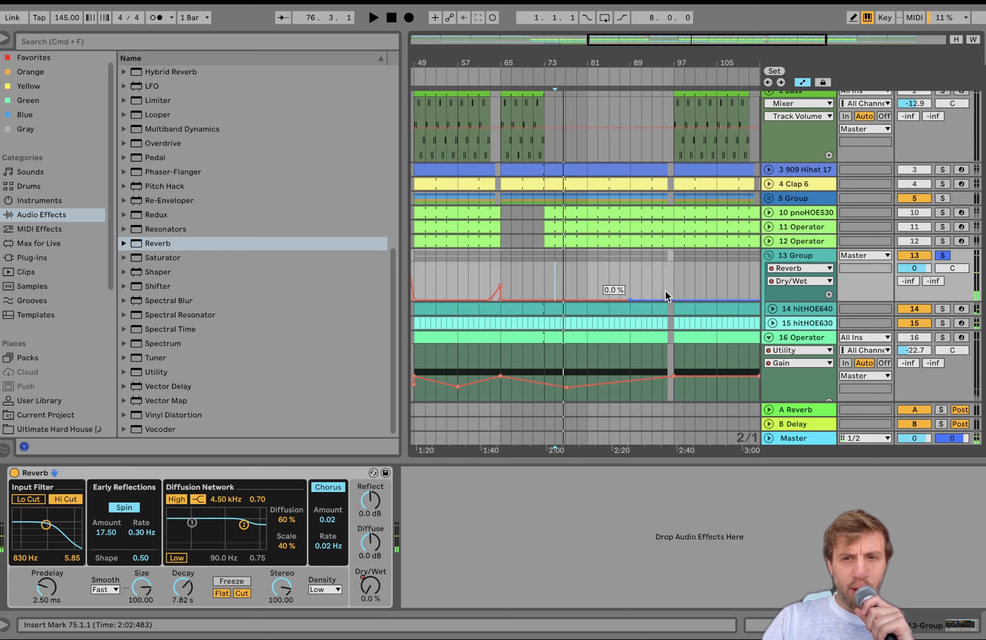
drag(661, 296, 658, 260)
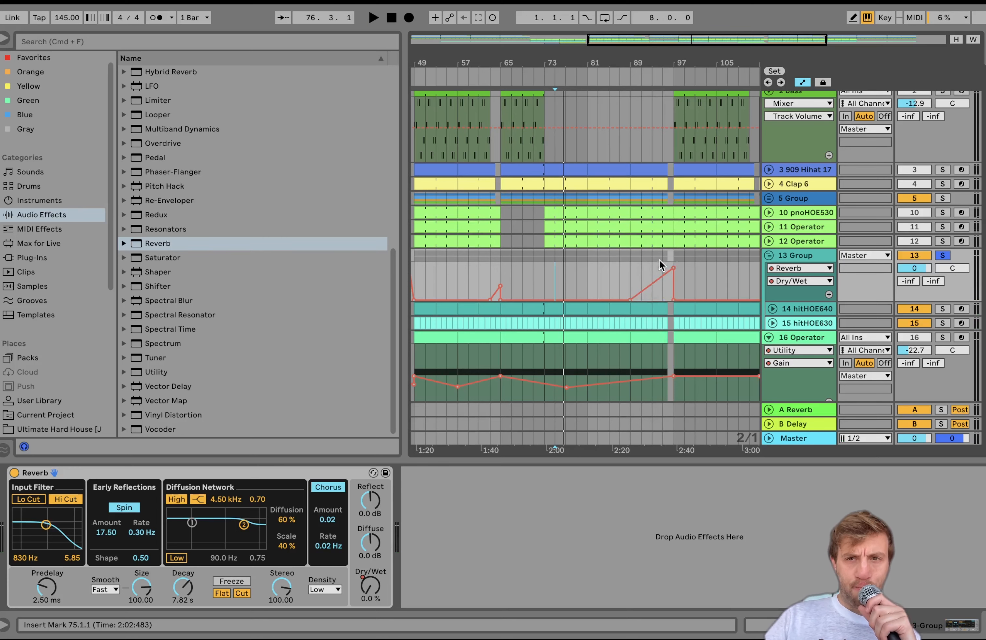
key(space)
key(w)
scroll(657, 260, up, 1)
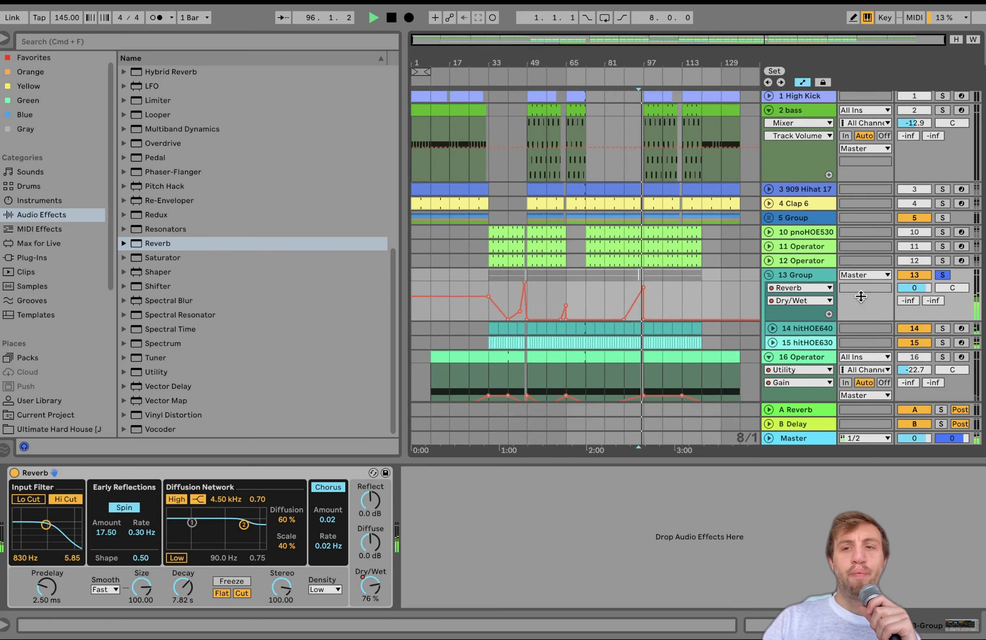
Group the piano track and the two Operator tracks below it, and copy the hit group's Reverb onto the new group
click(135, 474)
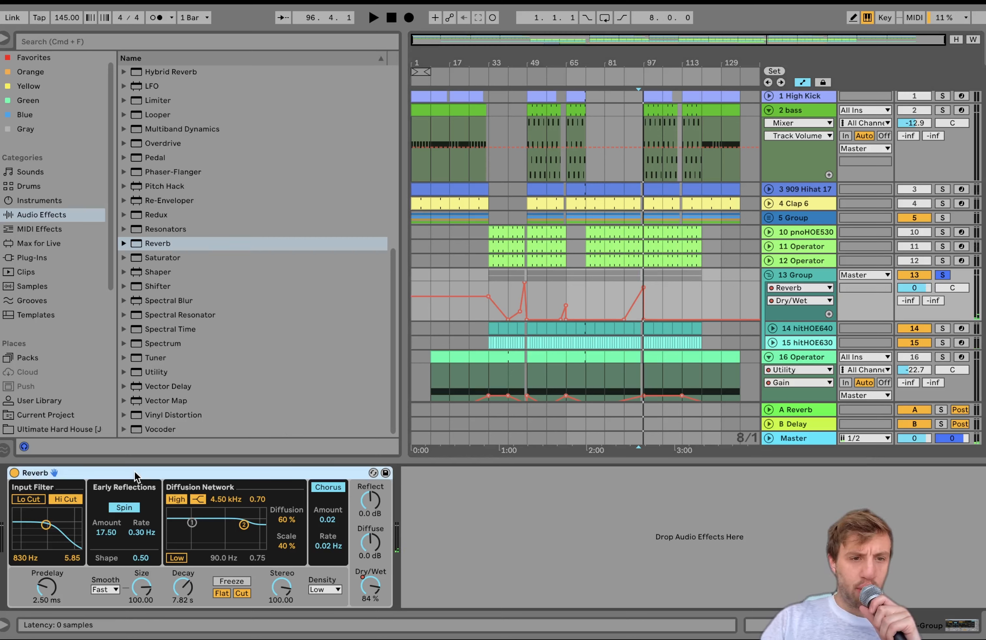
drag(134, 471, 155, 461)
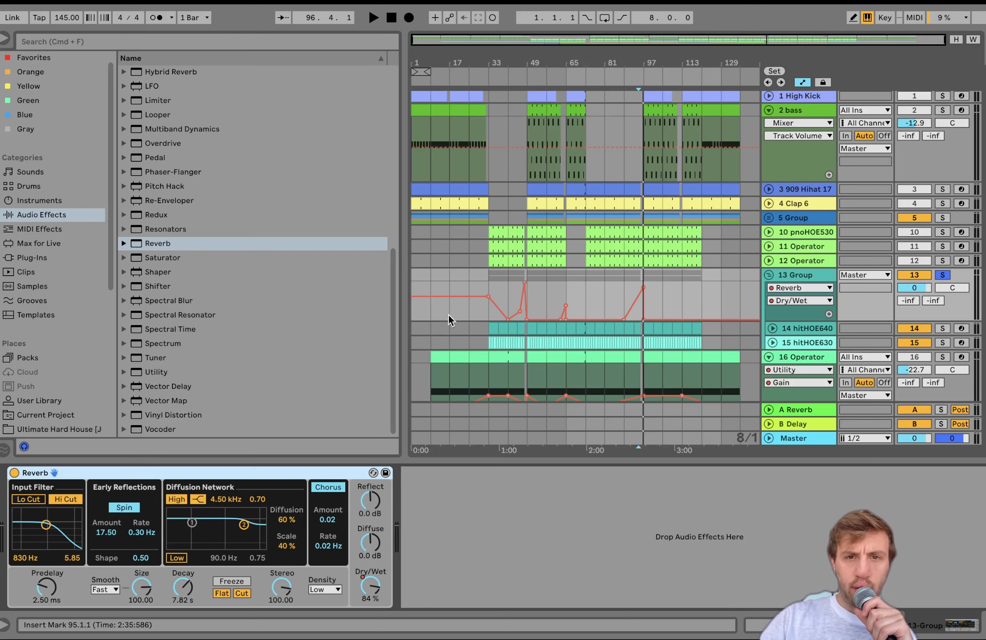
click(789, 232)
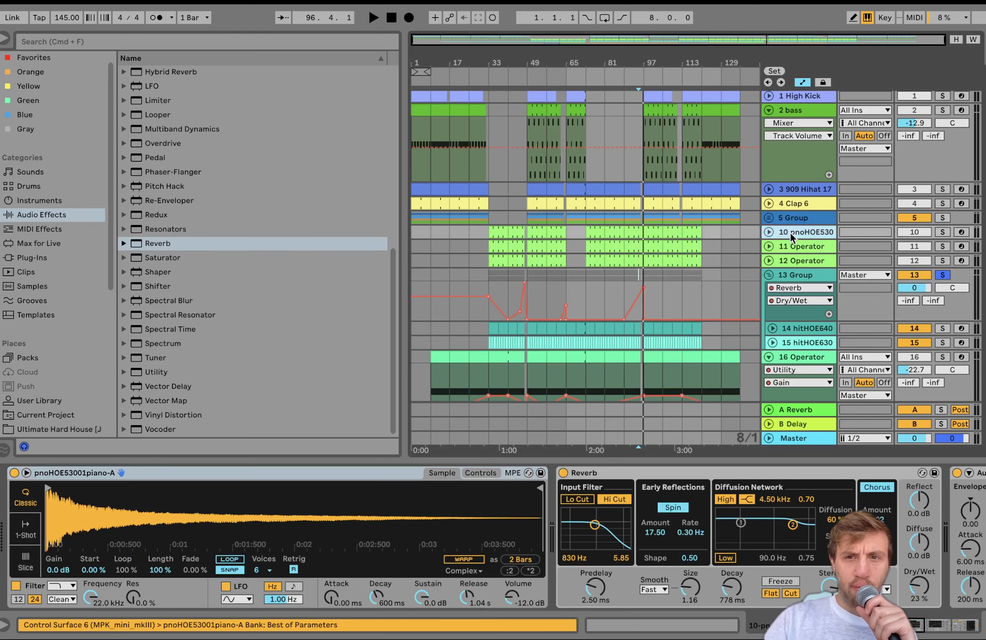
shift+click(793, 257)
key(super+g)
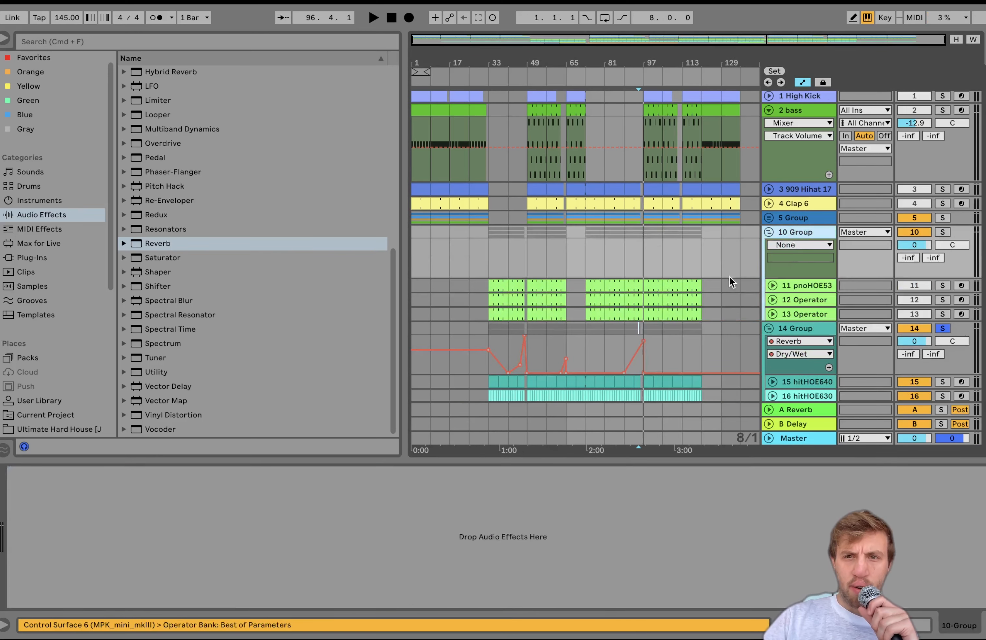
click(714, 391)
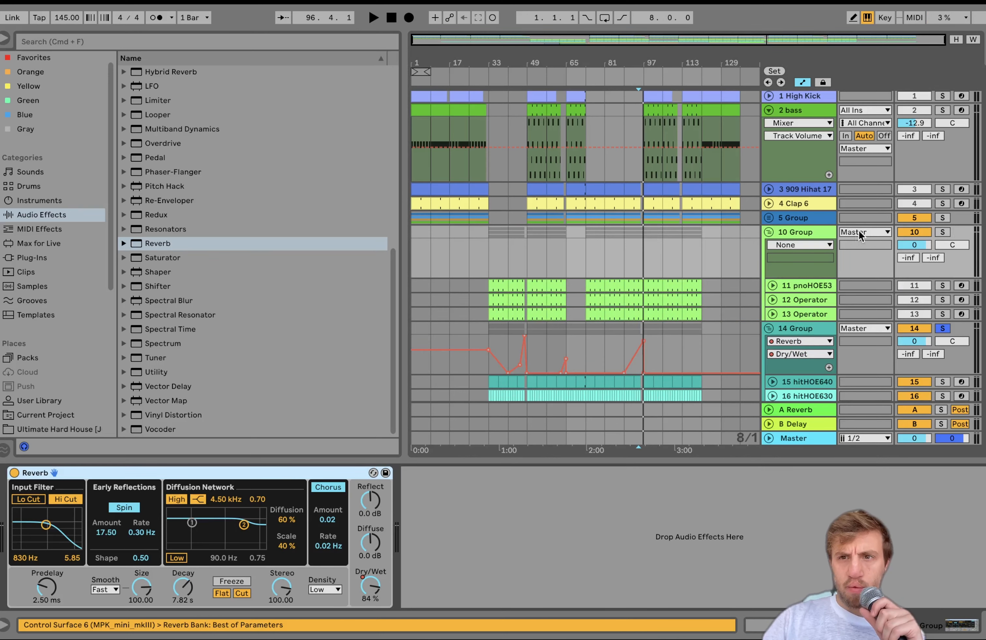
Audition the piano and Operator group soloed from bars 41 and 33, and turn its solo off
click(942, 232)
click(497, 241)
key(space)
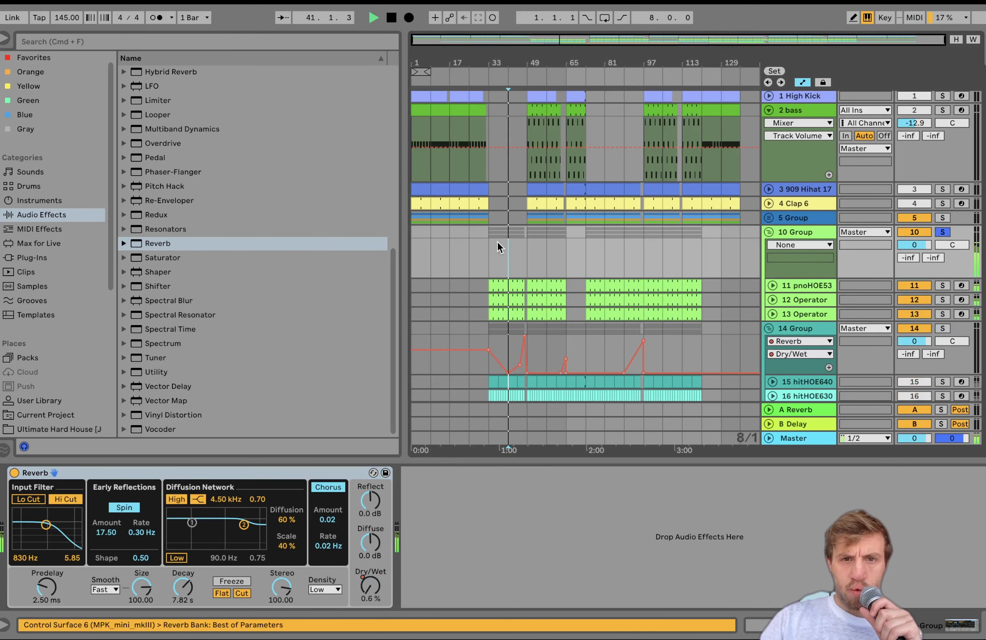
click(482, 243)
key(space)
key(space)
click(942, 232)
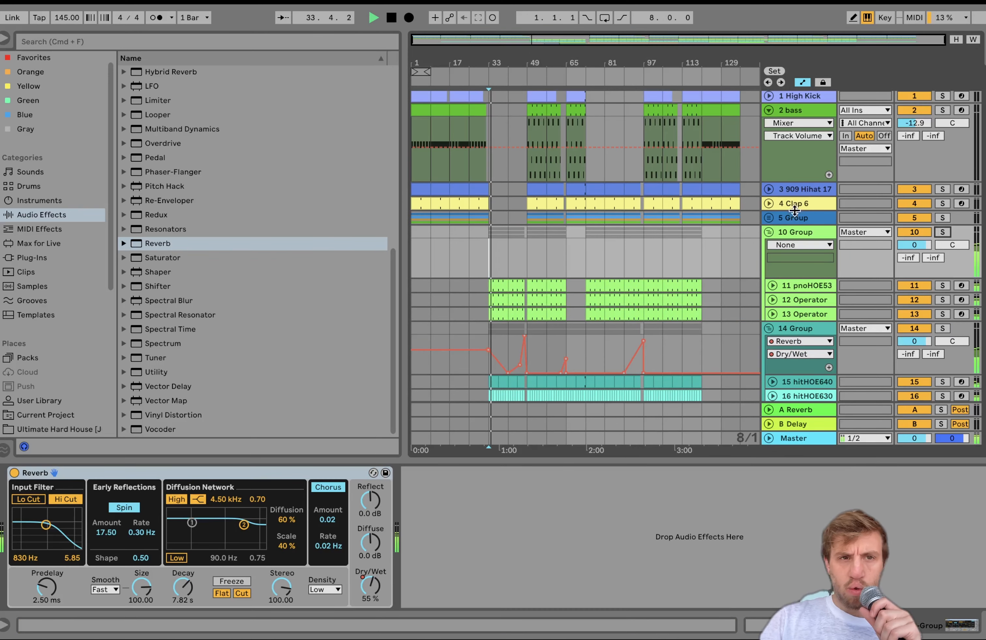
Add an Auto Filter to the piano and Operator group, with Frequency at 344 Hz and Res at 37%
scroll(262, 218, up, 10)
click(170, 118)
double_click(171, 118)
key(space)
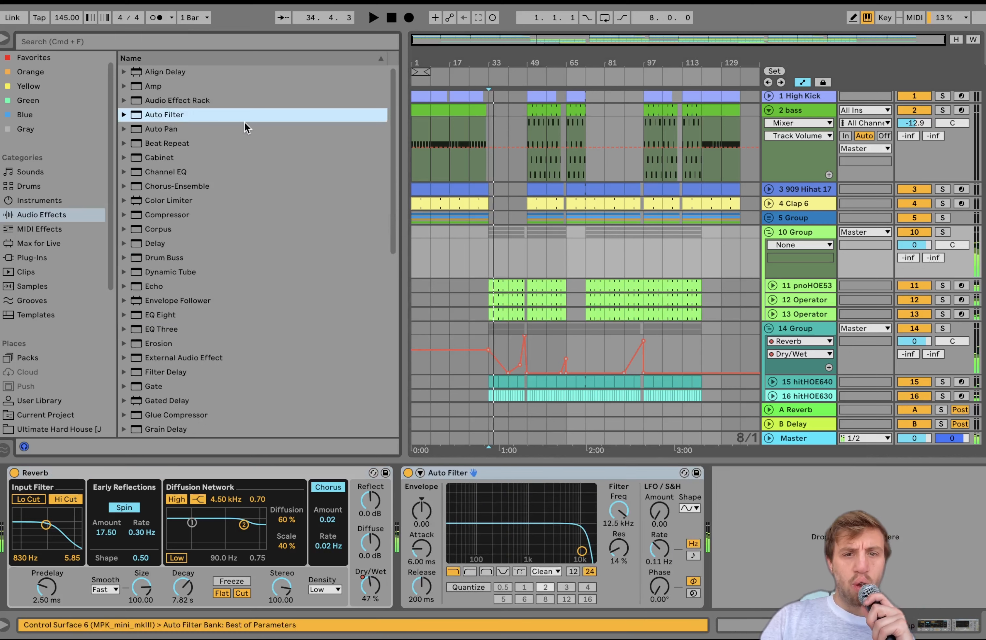
drag(581, 551, 525, 537)
key(space)
drag(618, 511, 618, 528)
Automate the group's Auto Filter Frequency from 344 Hz at bar 33 up to 19.9 kHz at bar 41 during playback
click(493, 261)
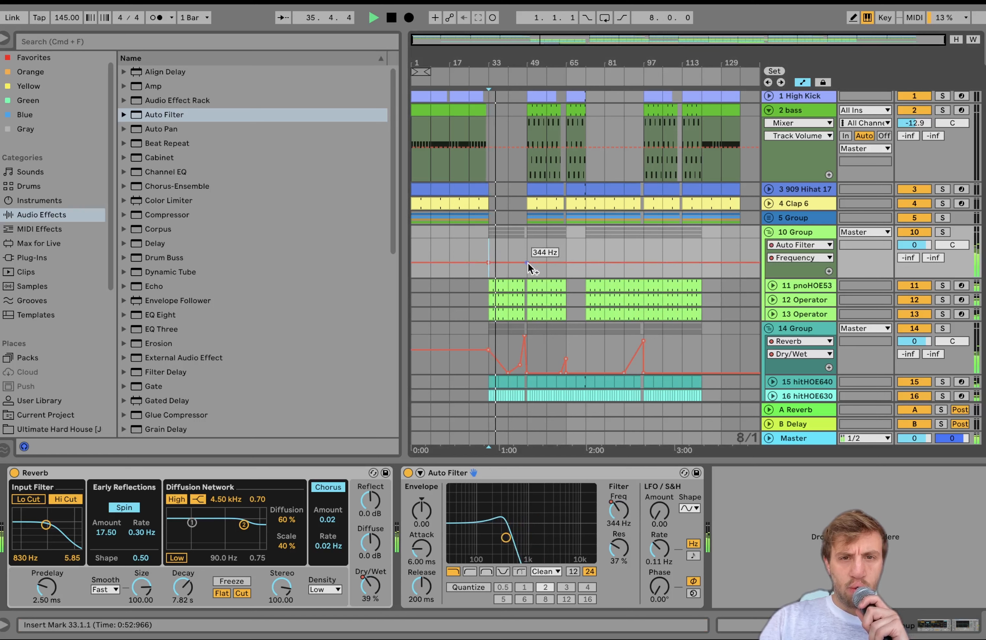
drag(519, 263, 511, 250)
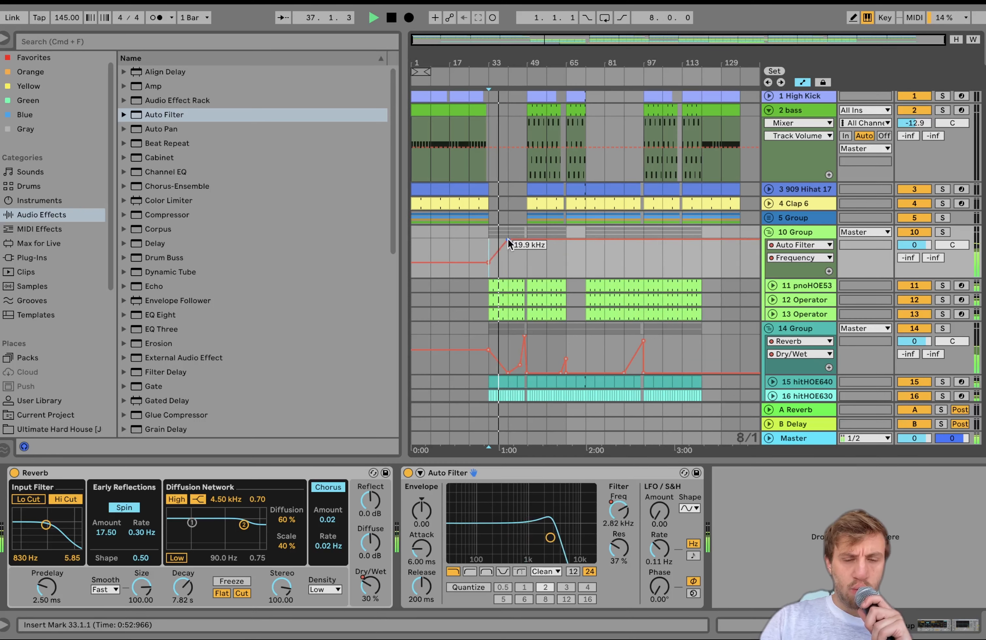
key(space)
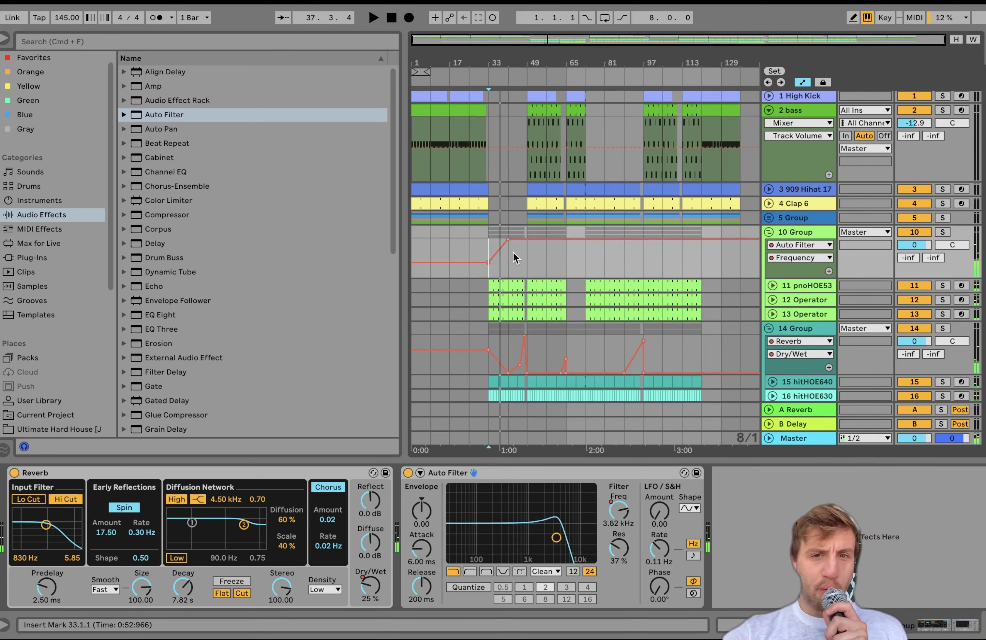
Play from bar 57 and automate the piano and Operator group's Auto Filter Frequency from 19.9 kHz at bar 61 down to 284 Hz at bar 65
click(547, 254)
key(space)
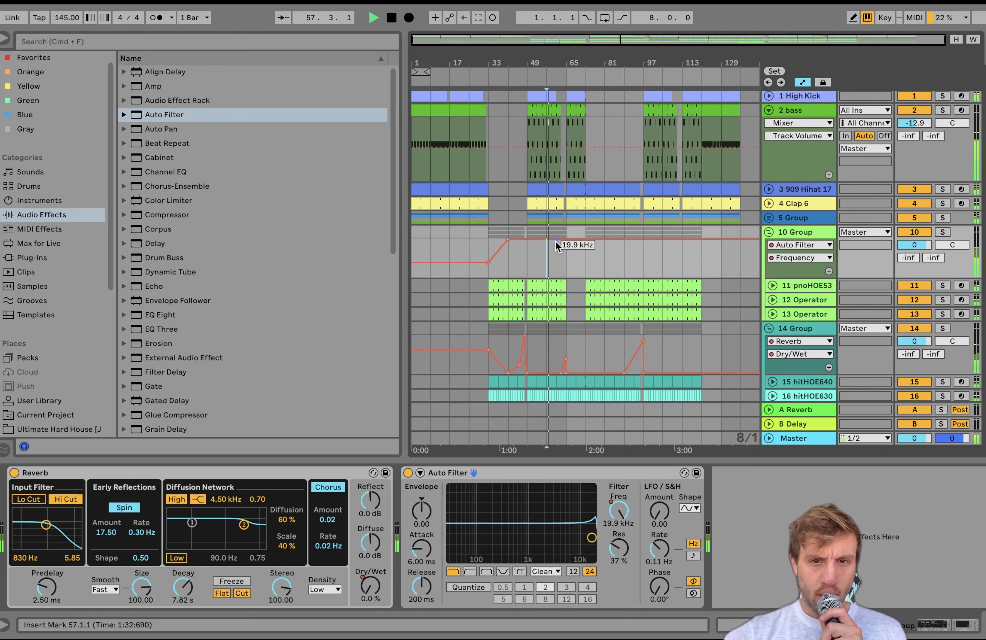
drag(565, 241, 567, 263)
scroll(564, 251, up, 5)
click(537, 265)
scroll(567, 262, down, 5)
Raise the piano and Operator group's Reverb Dry/Wet peak at bar 65 and start its ramp from about bar 61 during playback
click(369, 586)
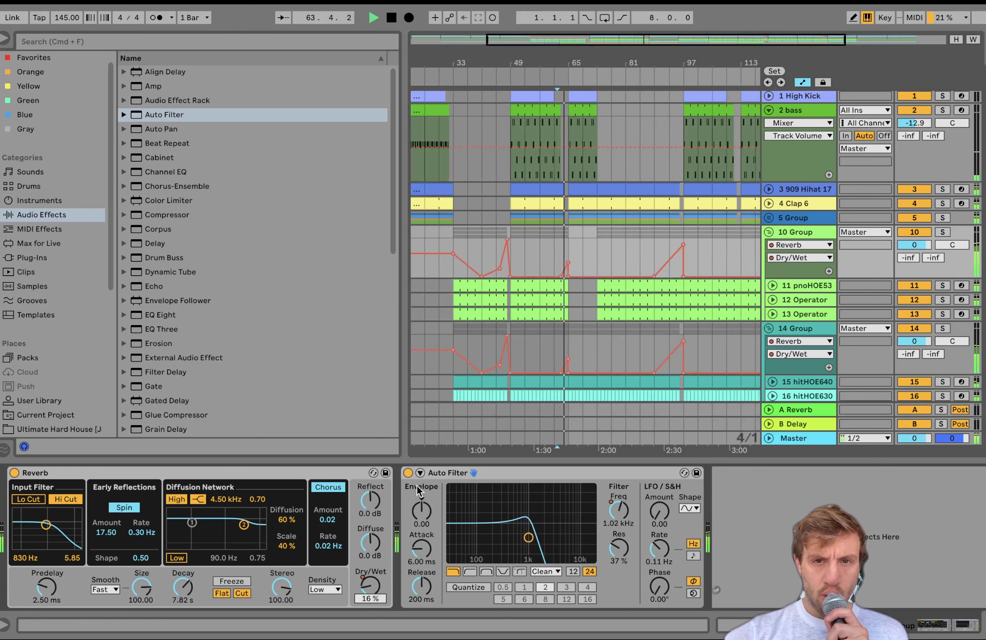
drag(567, 262, 567, 251)
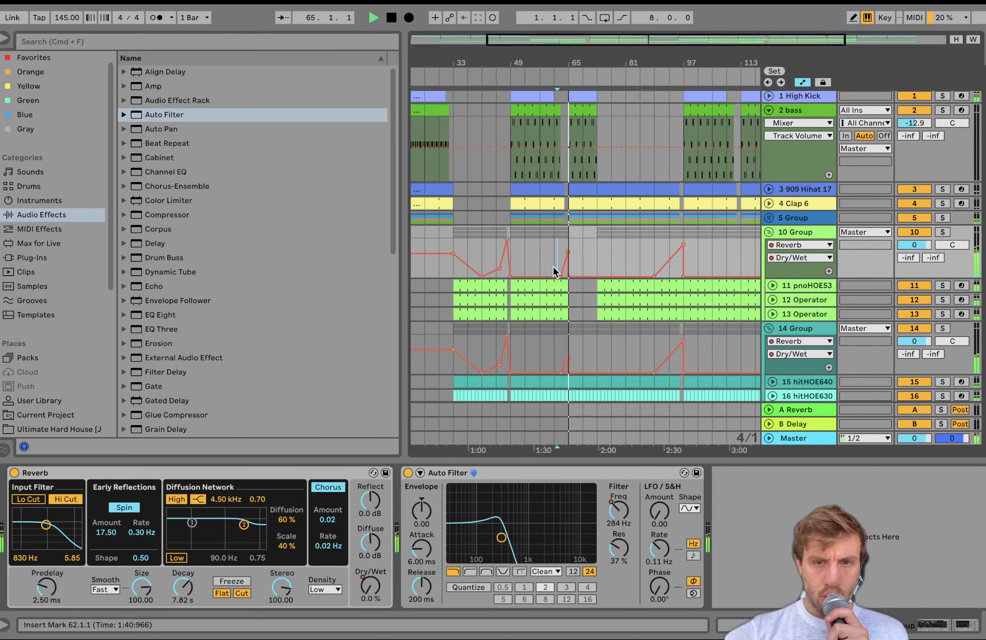
click(552, 272)
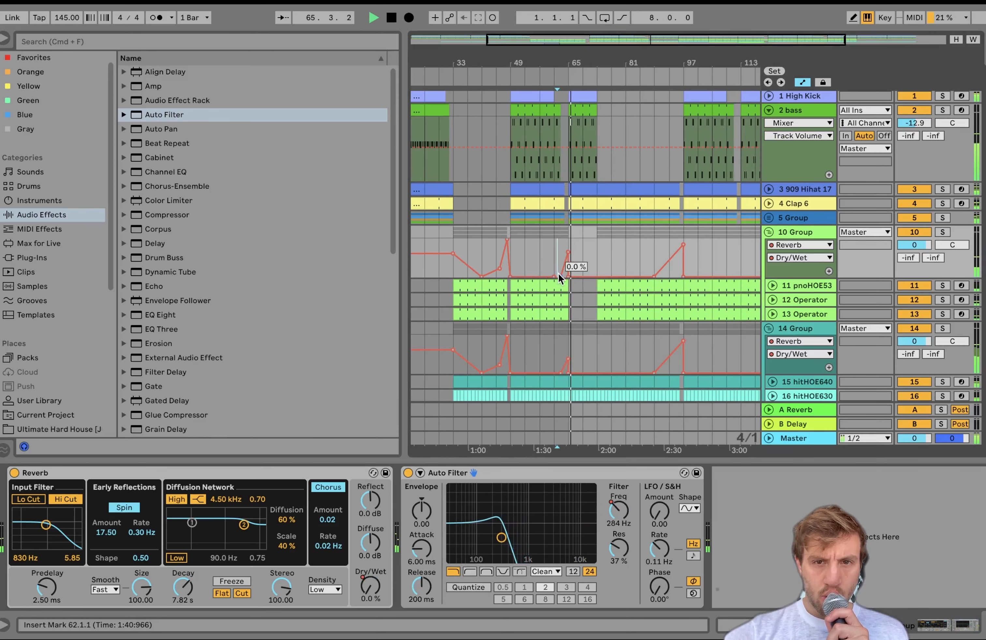
click(558, 242)
click(597, 274)
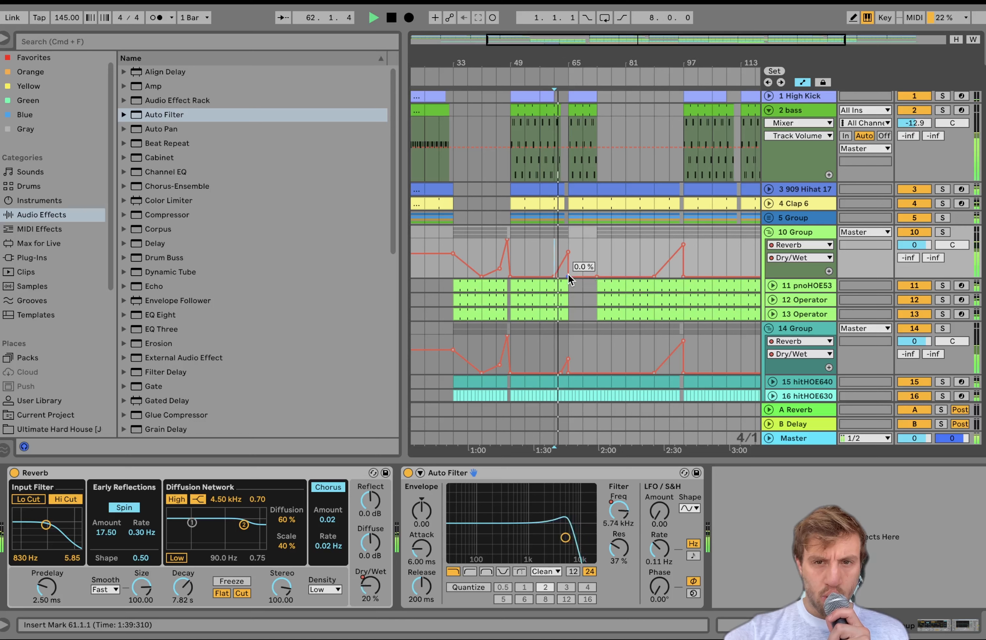
drag(567, 275, 582, 275)
Enable Lo Cut in the group's Reverb, set its input filter to 1.79 kHz and 4.55, and raise Decay to 10.7 s
click(29, 499)
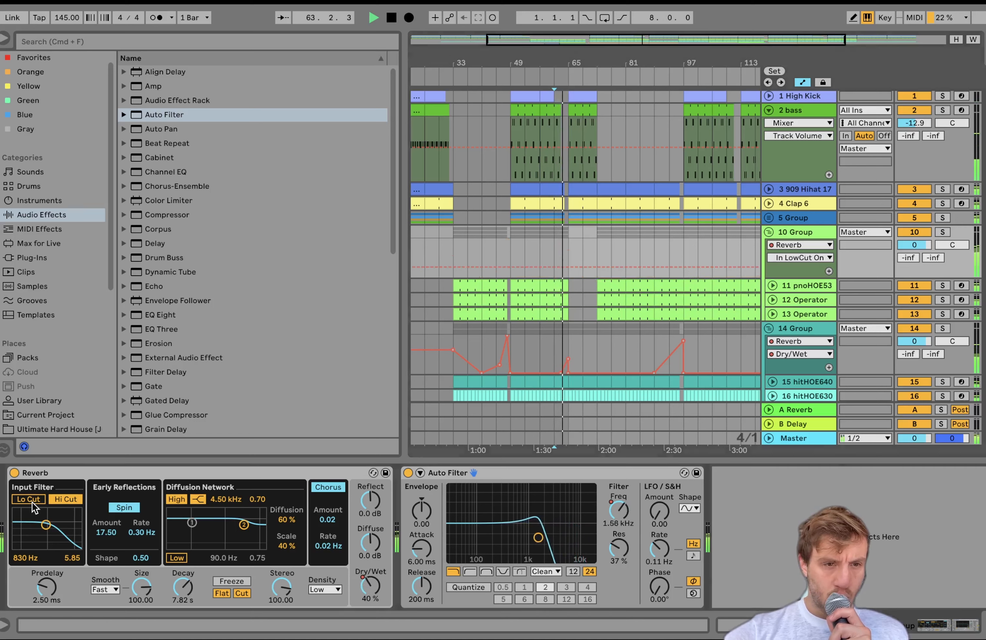
drag(60, 526, 53, 529)
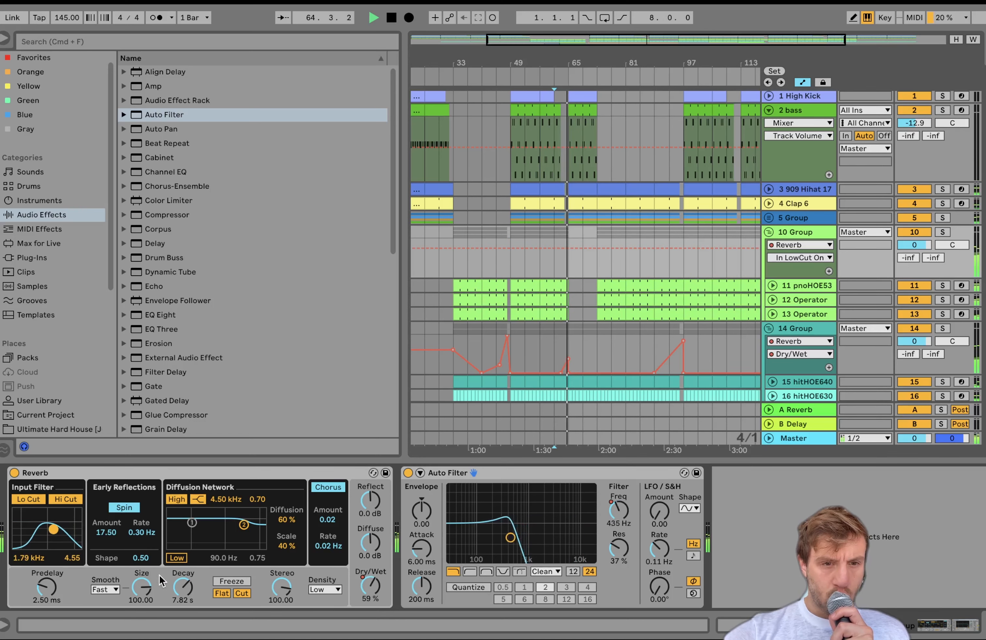
drag(183, 586, 183, 578)
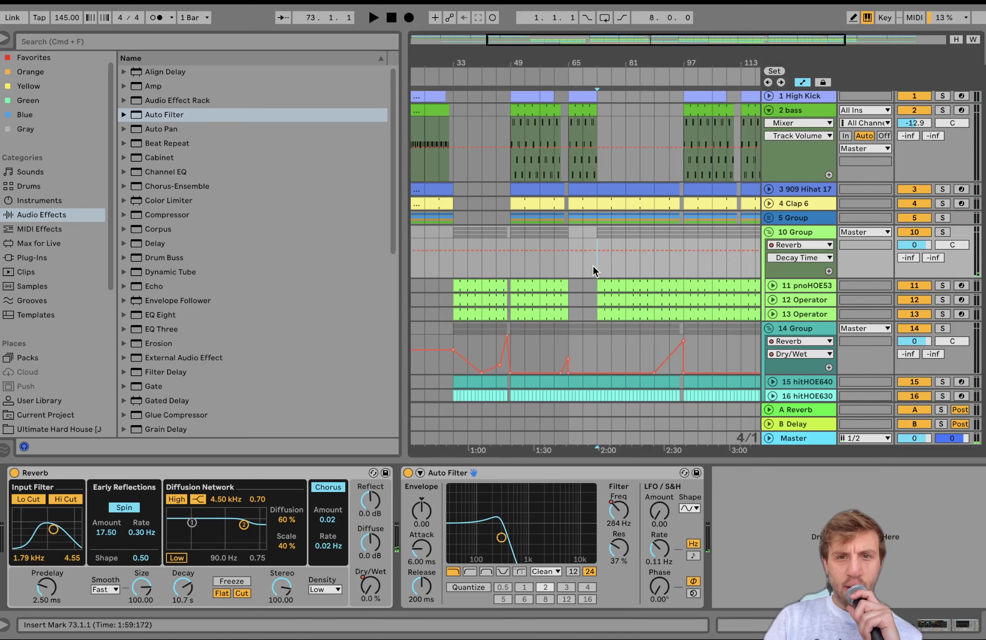
Automate the group's Auto Filter Frequency from 284 Hz at bar 73 up to 19.9 kHz at bar 81, and play from bar 97
click(594, 265)
key(space)
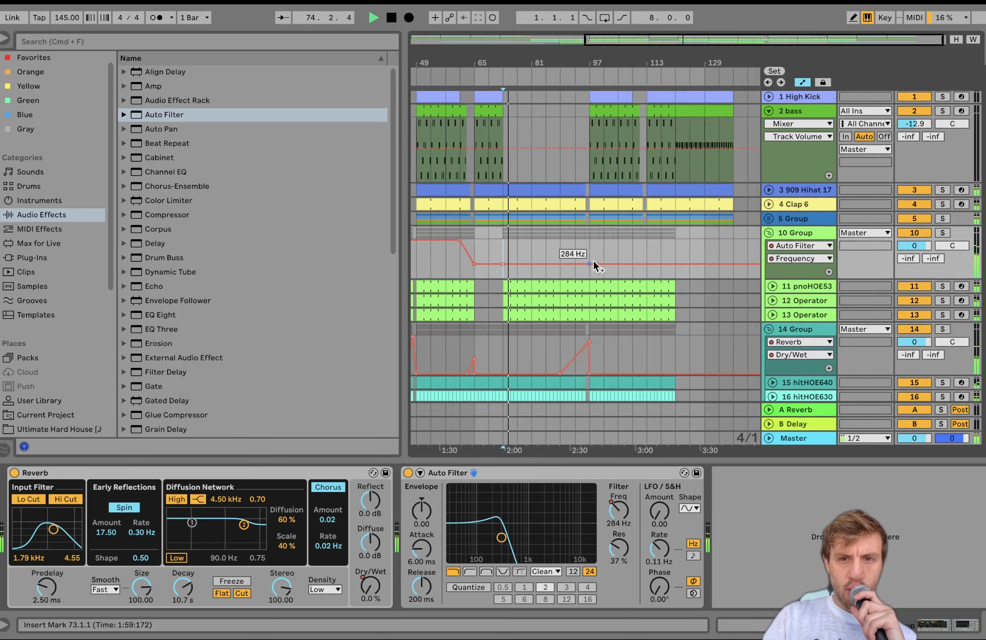
mouse_move(541, 264)
mouse_down()
mouse_move(543, 246)
mouse_move(528, 240)
mouse_up()
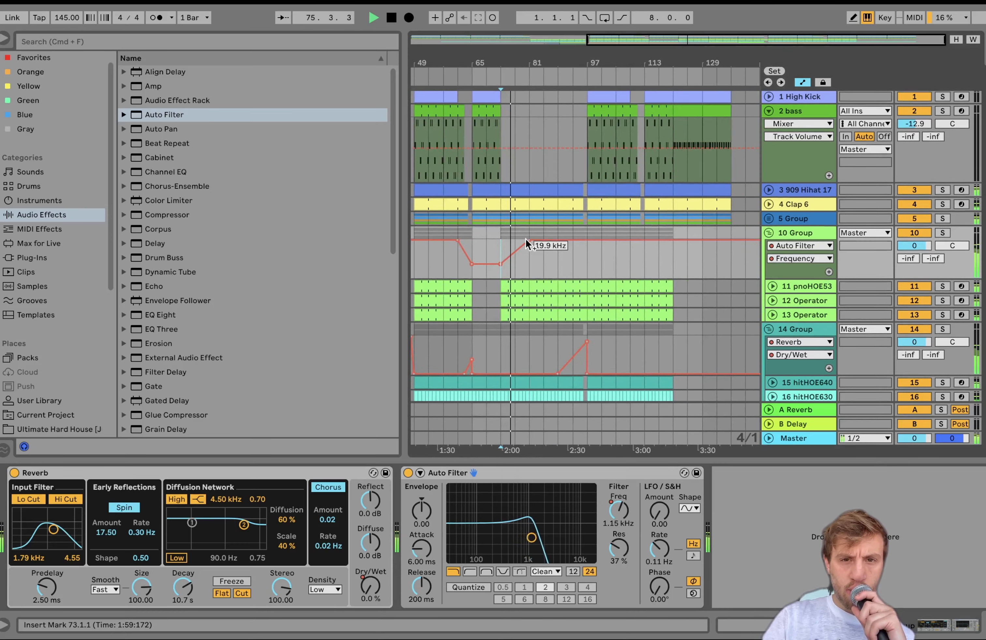
click(584, 261)
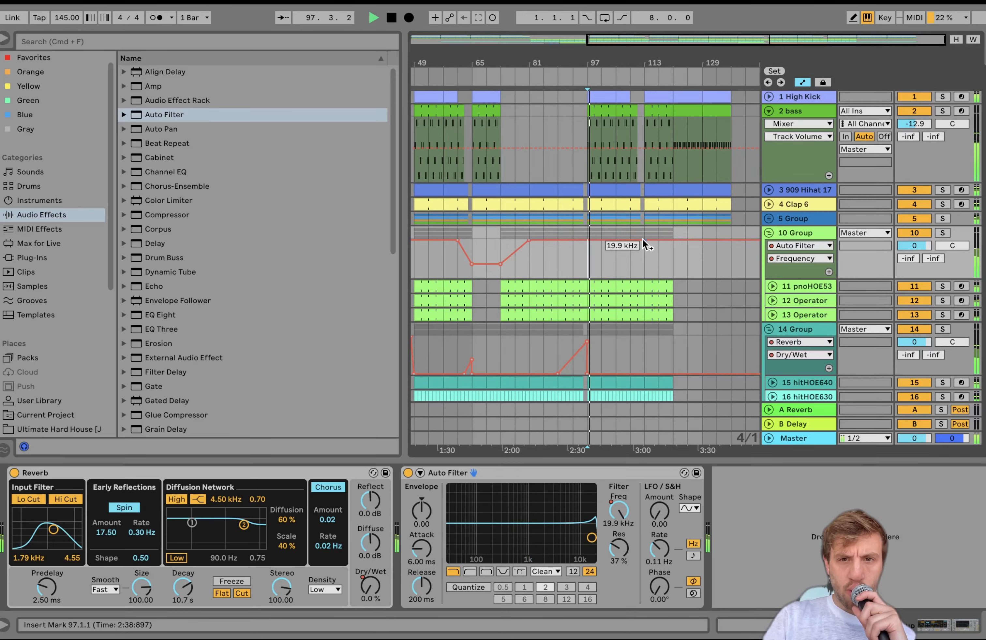
Automate the group's Auto Filter Frequency down from 19.9 kHz at bar 109 to 483 Hz at bar 121, and audition it from bar 117
drag(673, 240, 673, 261)
click(659, 273)
key(space)
key(space)
key(minus)
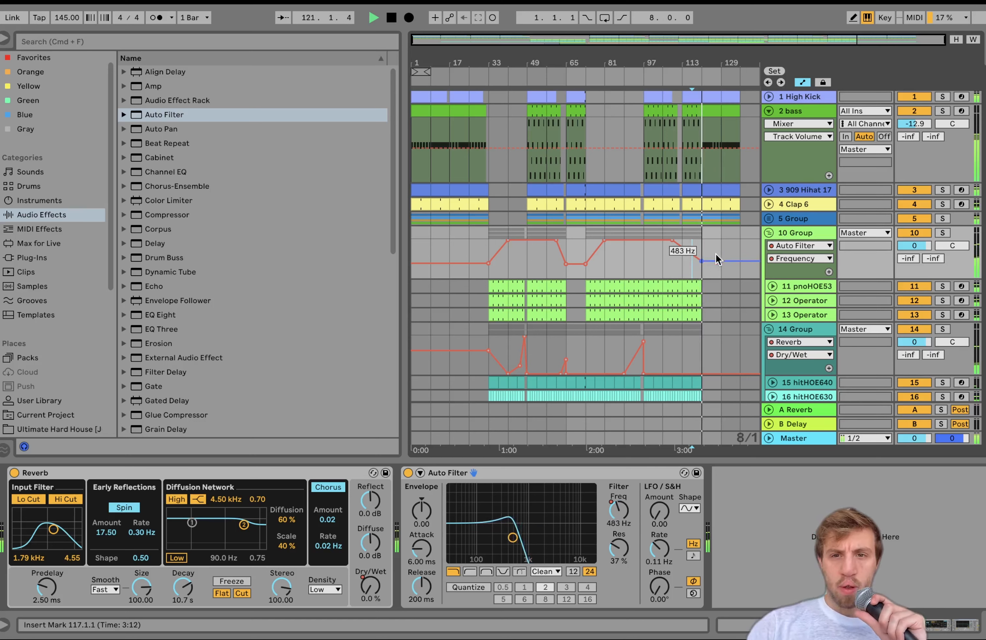
key(space)
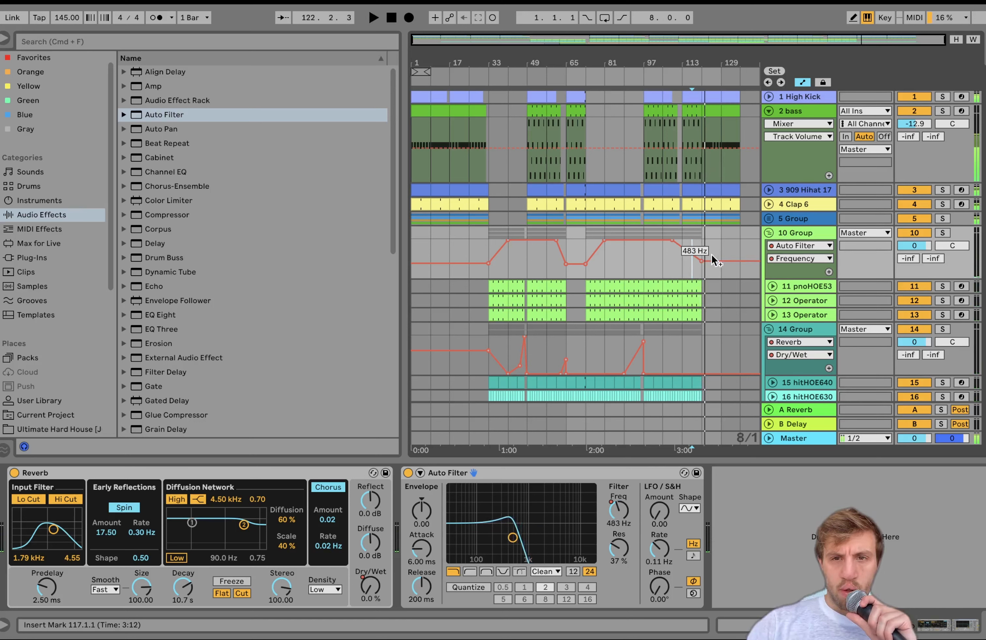
Remove the High Kick from bar 109 to bar 111, and play the arrangement from bar 101
scroll(710, 254, up, 5)
drag(664, 96, 653, 96)
key(space)
scroll(654, 96, down, 5)
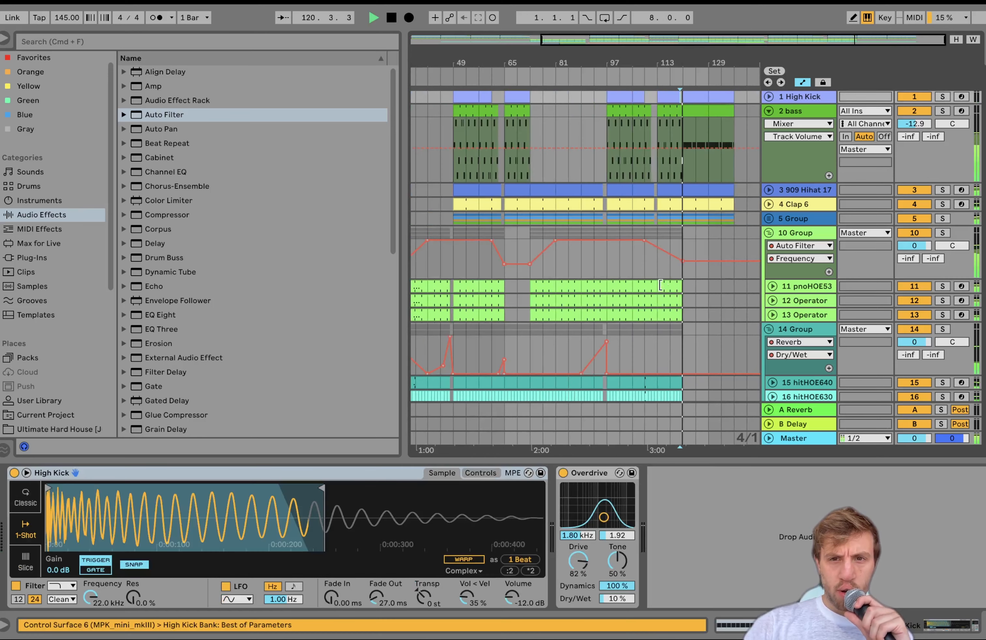
scroll(660, 276, up, 3)
click(603, 276)
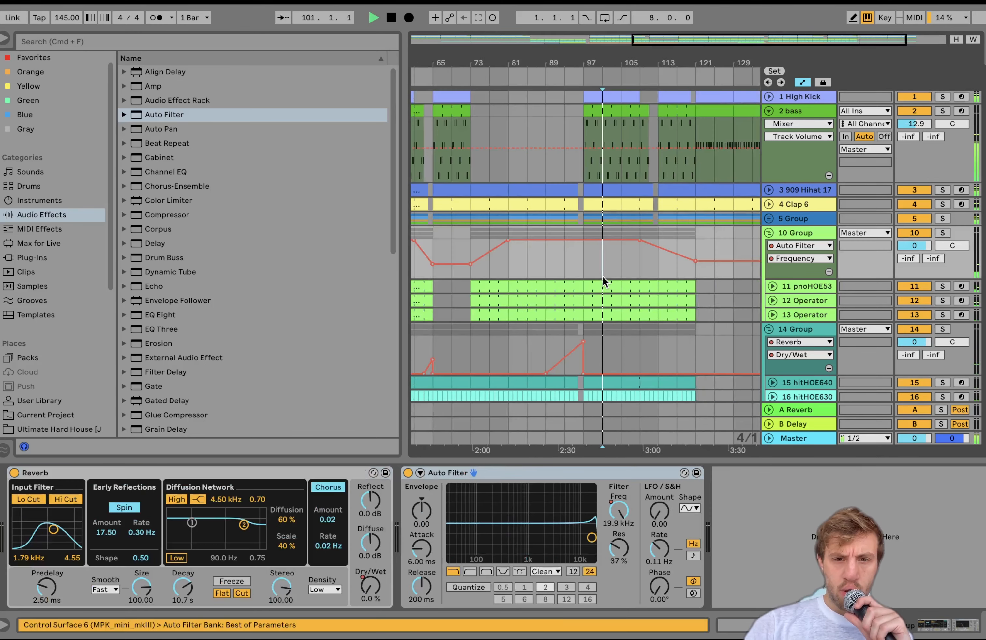
Lower the piano and Operator group's Auto Filter Res to 6.0%, listen from bar 120, and fold the group
scroll(683, 261, up, 5)
click(685, 261)
key(space)
key(space)
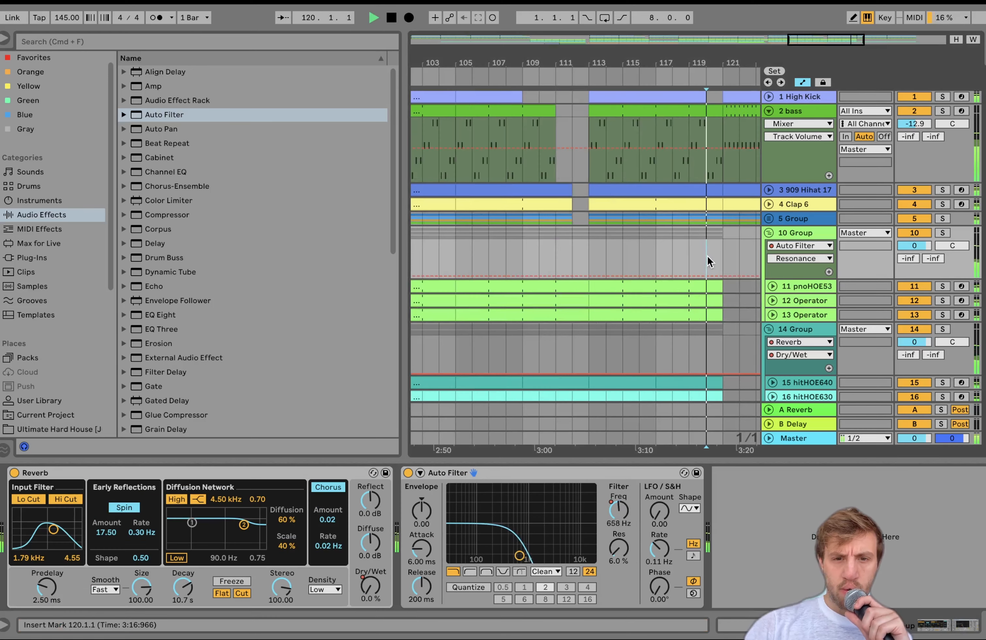
click(703, 261)
scroll(706, 262, down, 10)
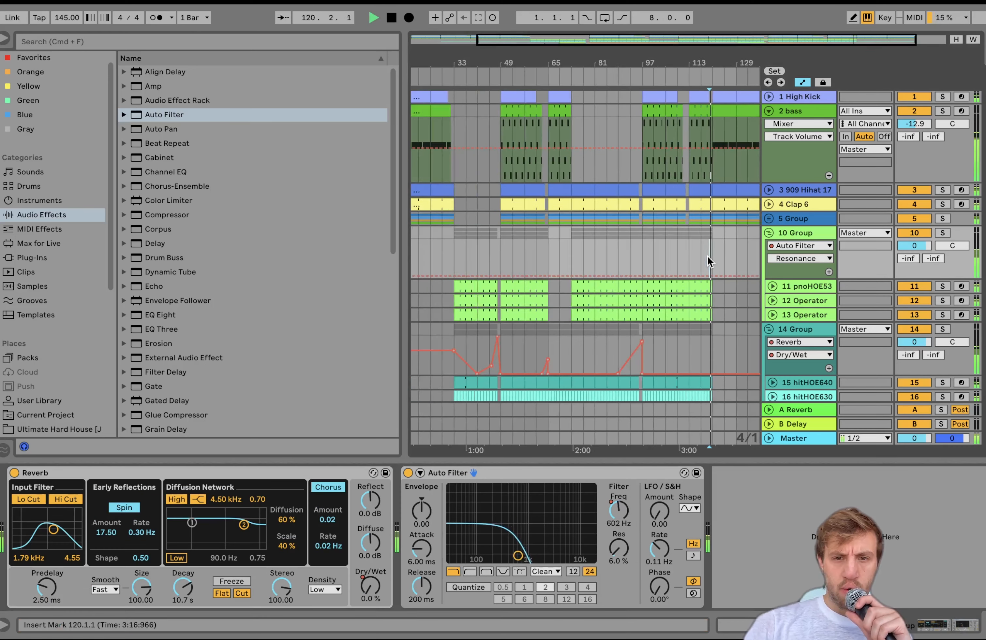
click(767, 233)
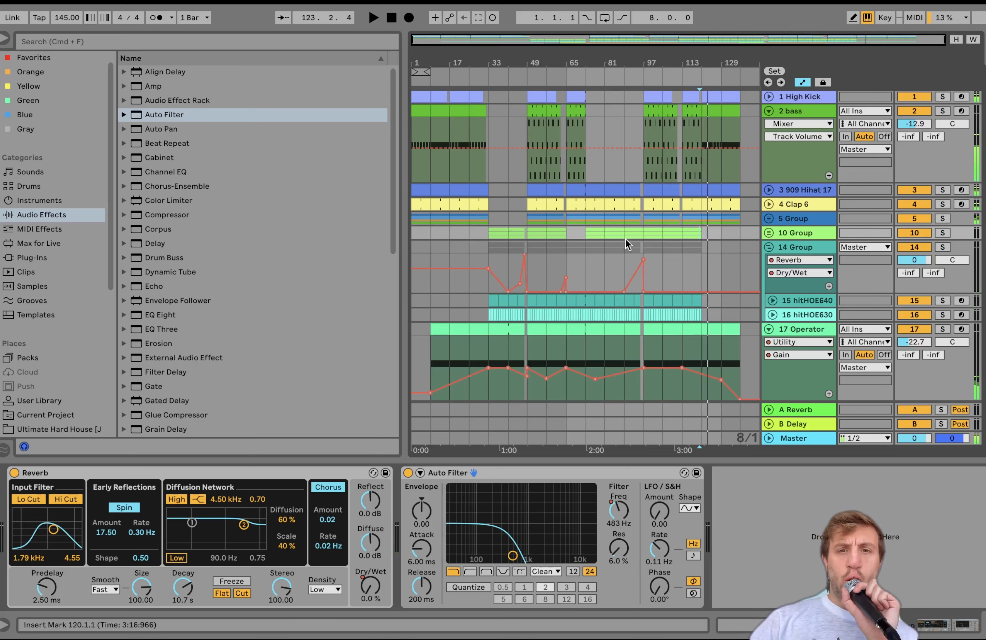
key(space)
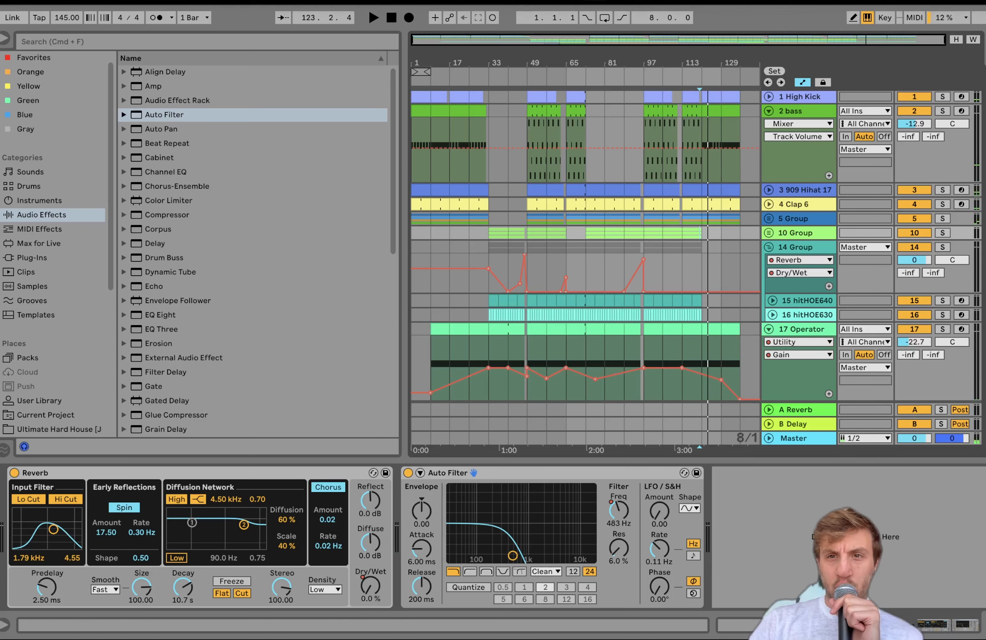
Move the bass track above High Kick, and group the High Kick, hi-hat, clap, Auto Pan group, Loop 6, Loop 1 and Loop 18 tracks
click(788, 112)
drag(780, 111, 781, 97)
click(791, 177)
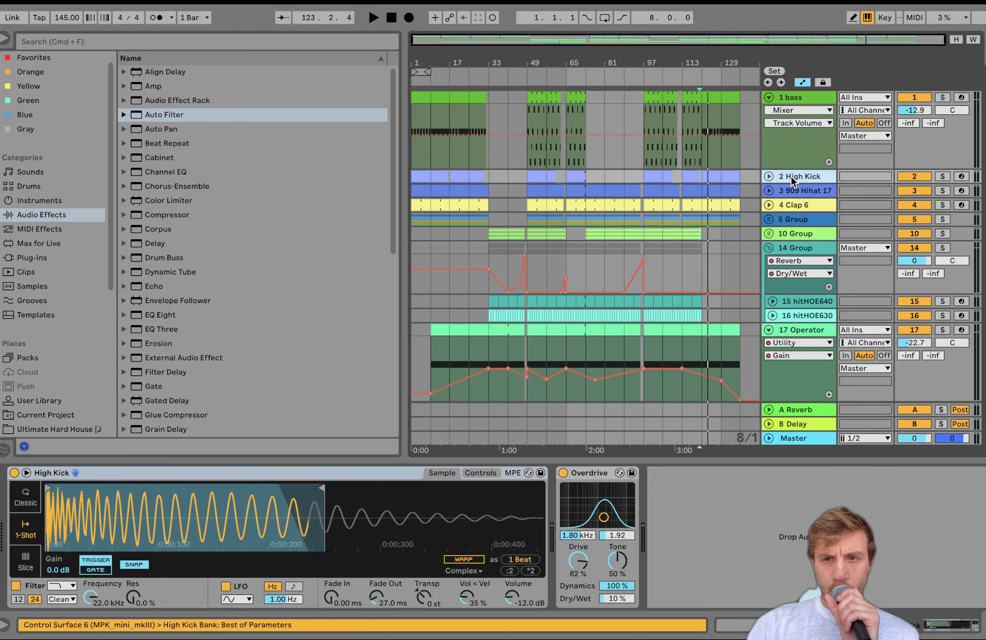
click(796, 219)
scroll(796, 220, down, 10)
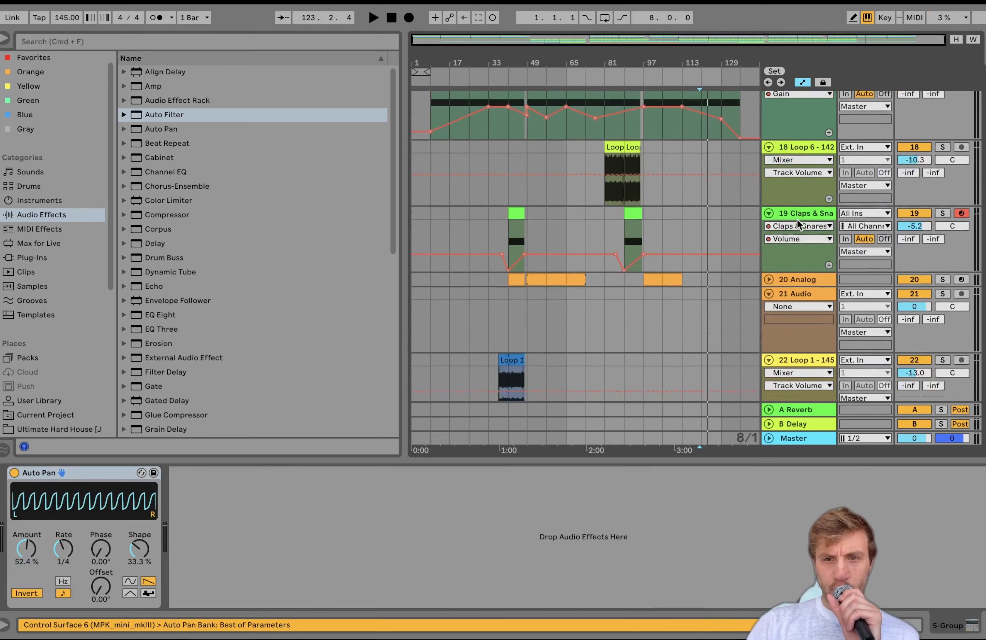
scroll(796, 219, up, 3)
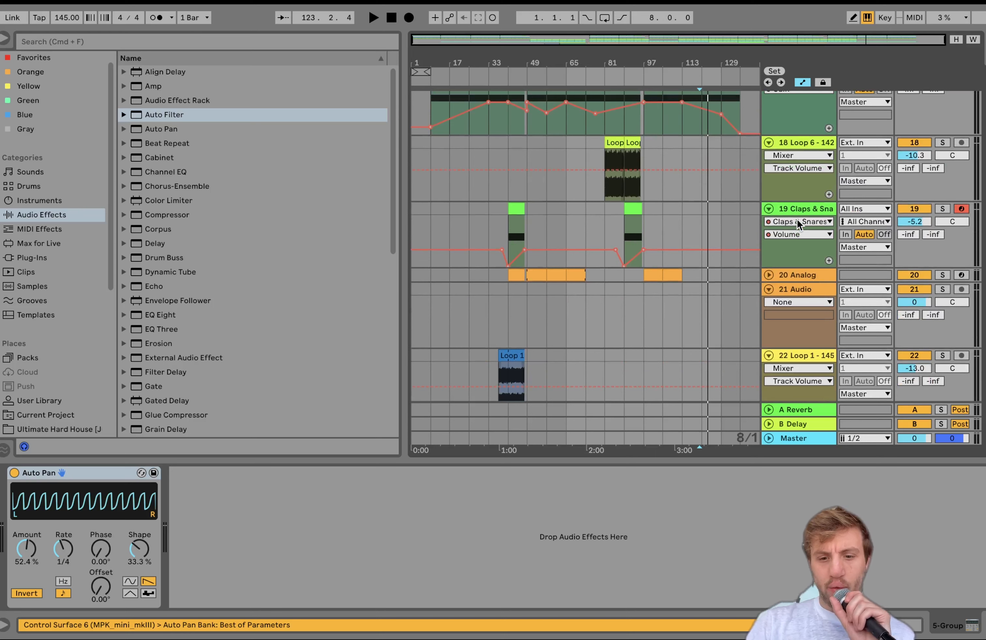
click(796, 140)
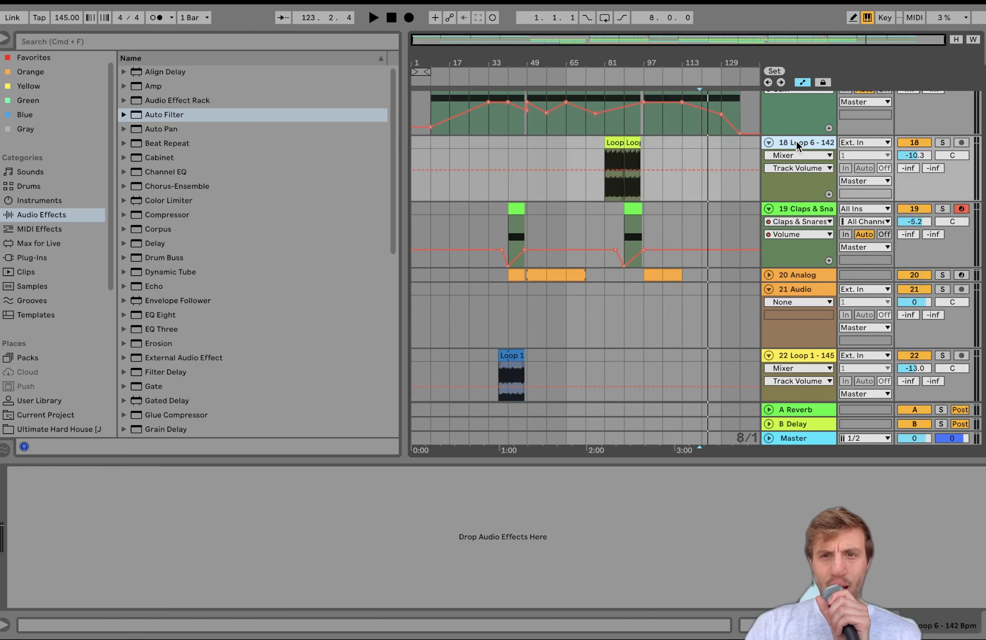
scroll(785, 260, down, 3)
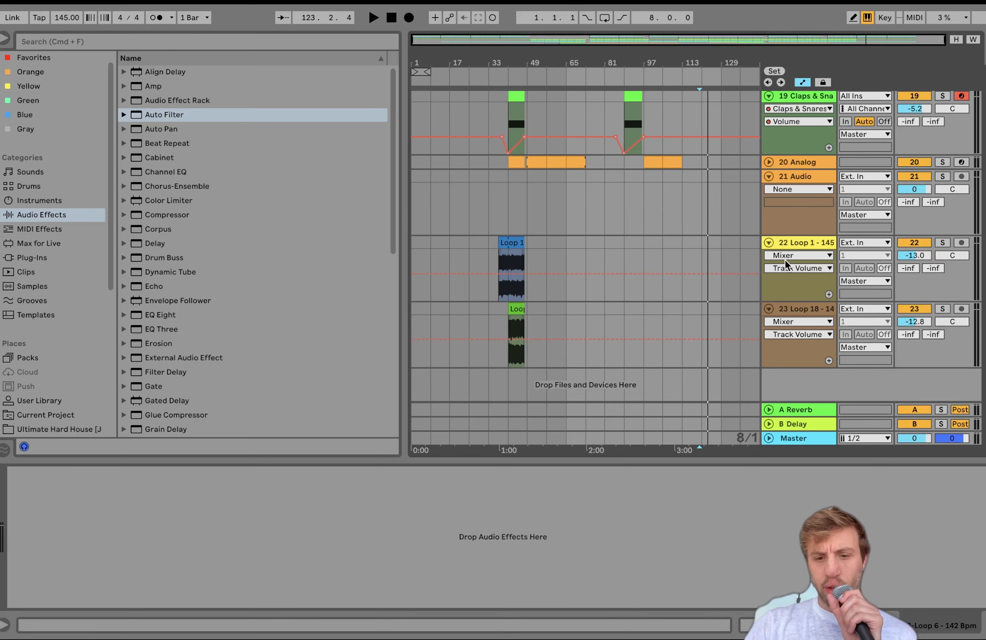
click(789, 244)
click(789, 308)
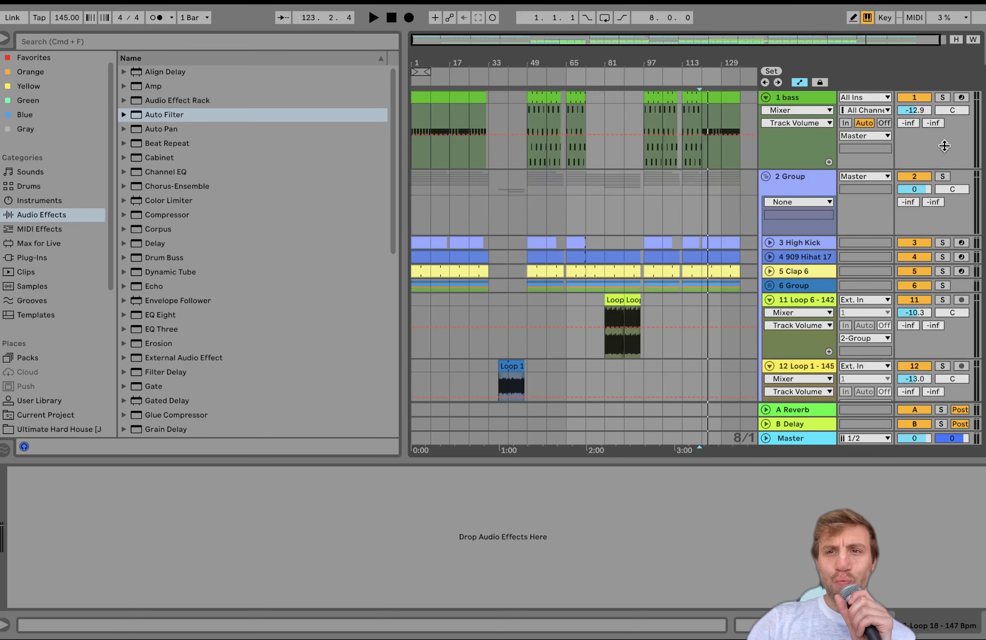
Audition the new drum group soloed around bars 93 and 97, and turn its solo off
click(942, 177)
key(space)
click(766, 176)
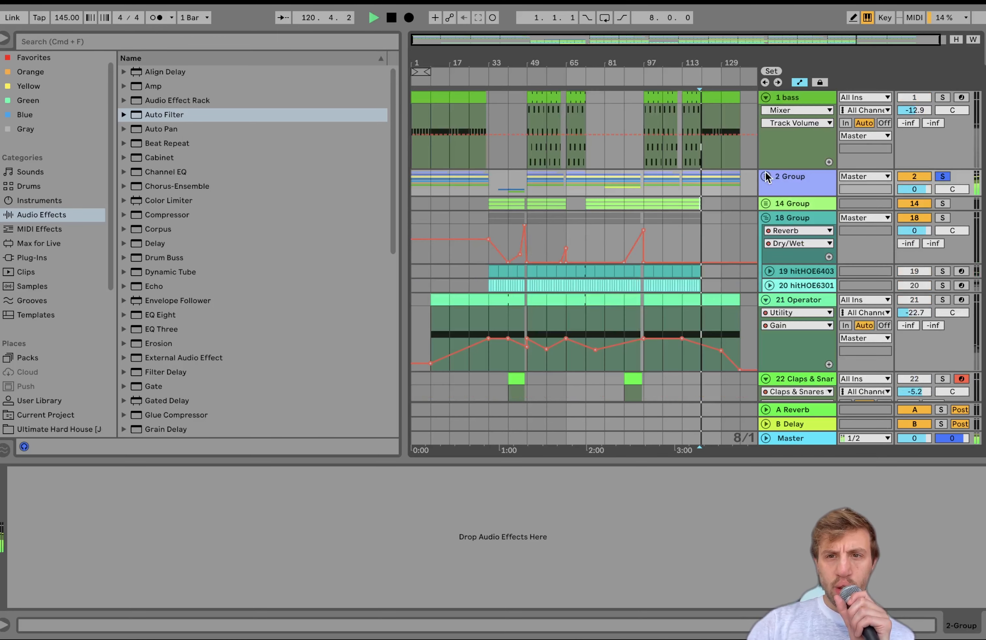
click(637, 179)
key(plus)
key(plus)
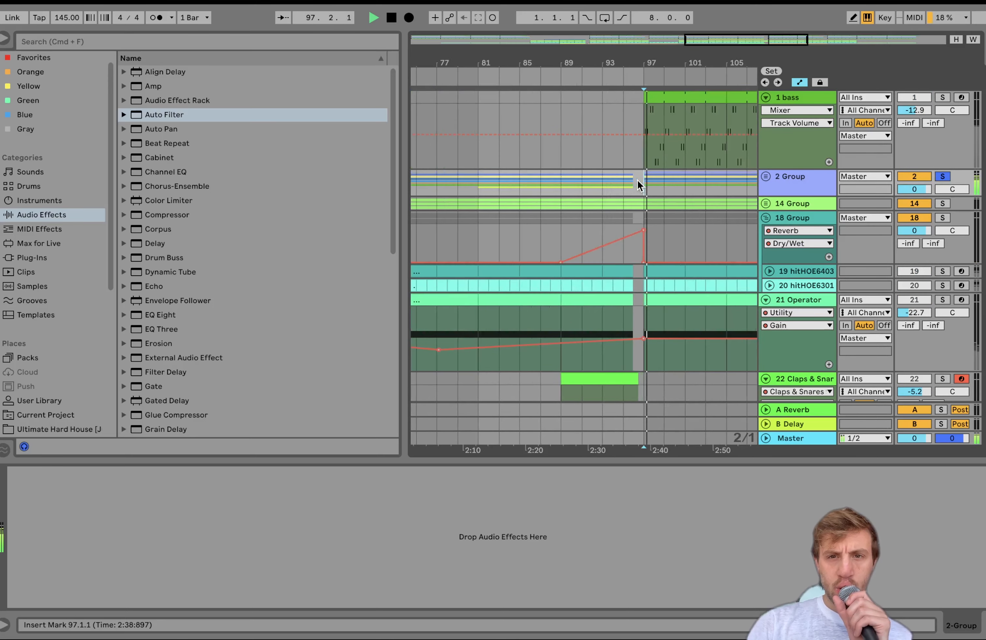
click(603, 177)
click(792, 214)
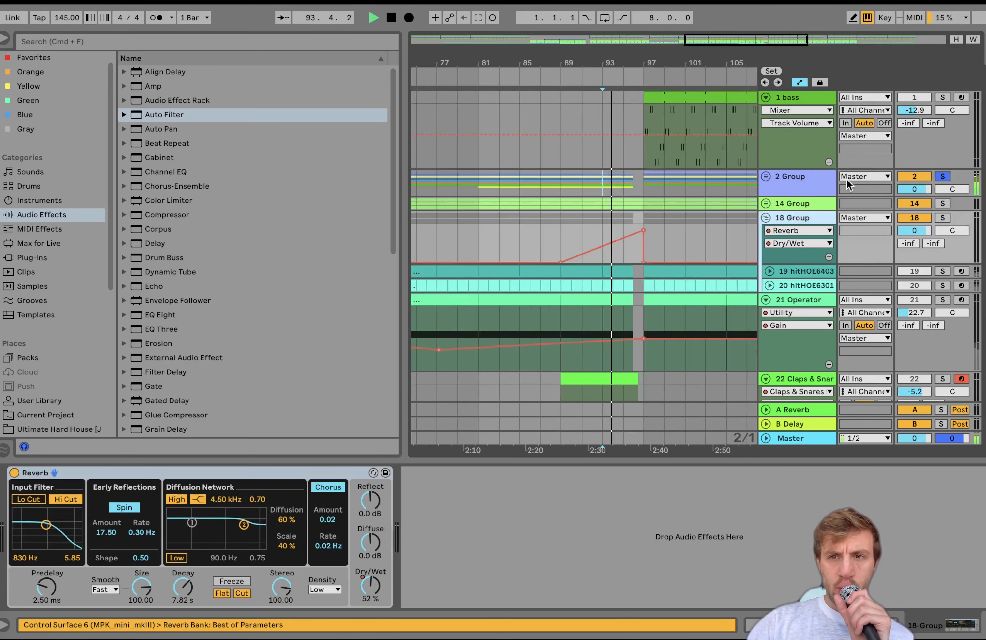
click(937, 175)
key(space)
Add a Reverb to the drum group with Lo Cut enabled and the input filter at 1.33 kHz and 2.52
click(582, 179)
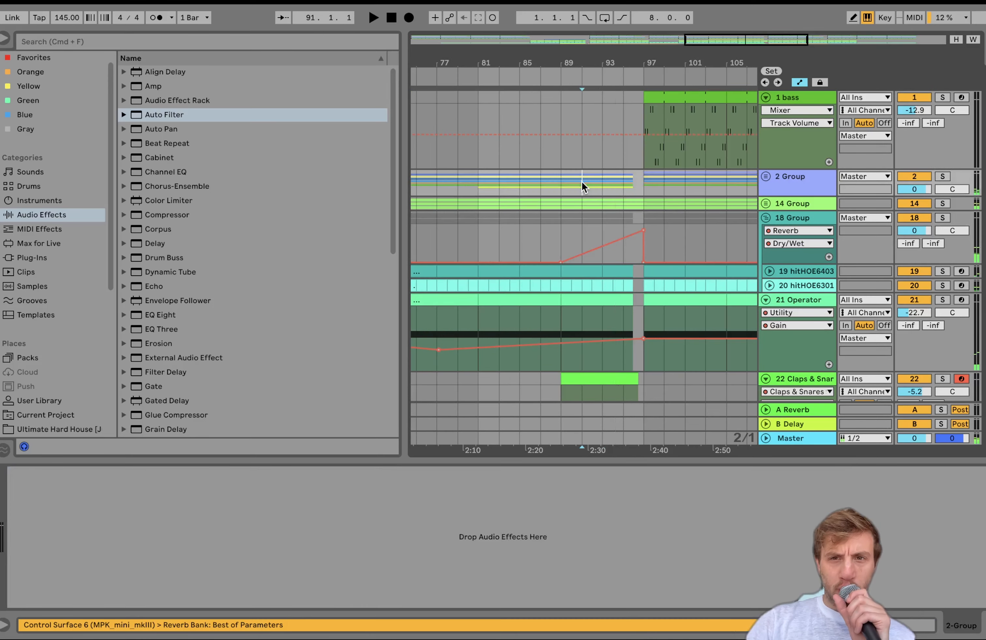
scroll(160, 306, down, 10)
double_click(154, 244)
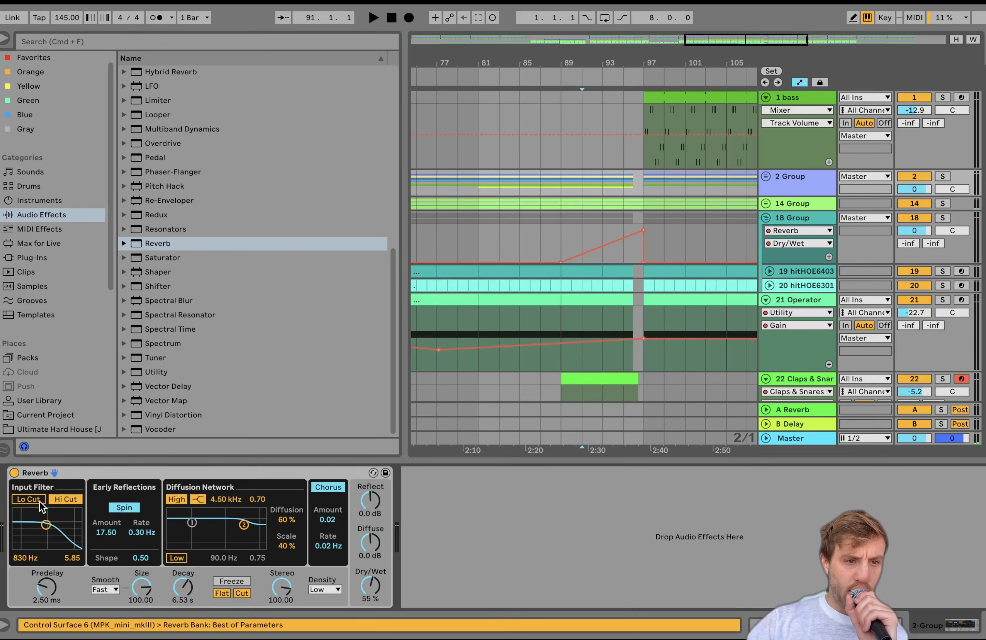
drag(43, 528, 49, 537)
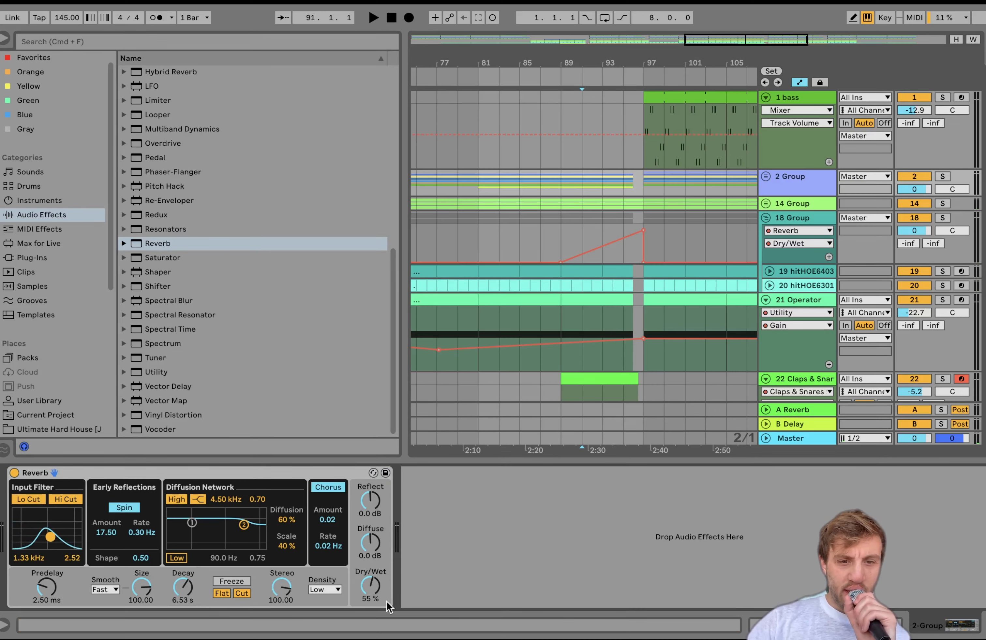
Automate the drum group's Reverb Dry/Wet to rise from 0% at bar 87 to bar 97 and drop back to 0%, and audition it
right_click(369, 593)
click(409, 528)
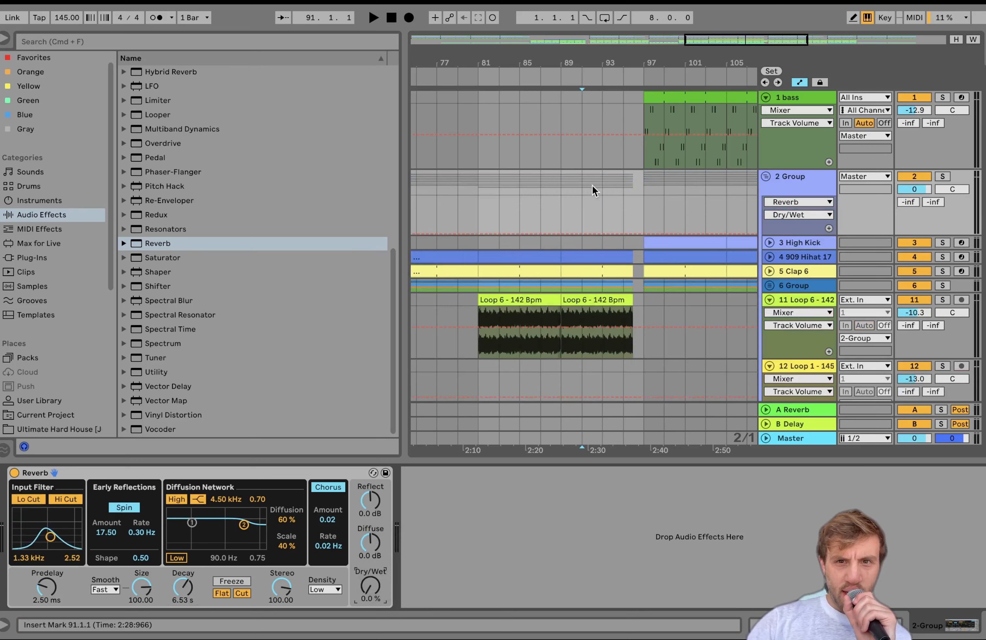
click(540, 234)
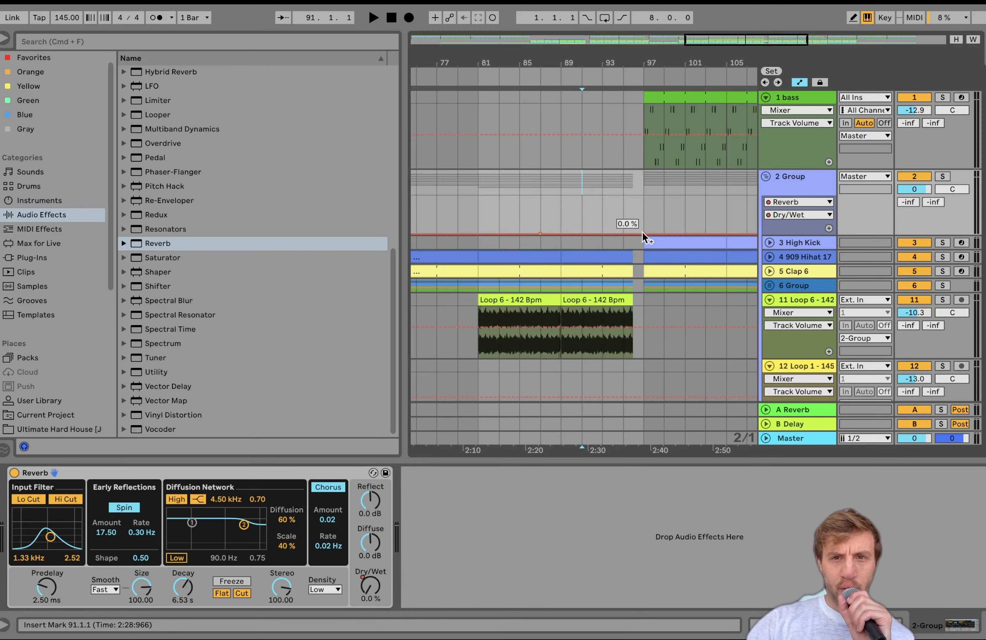
drag(642, 232, 643, 210)
key(space)
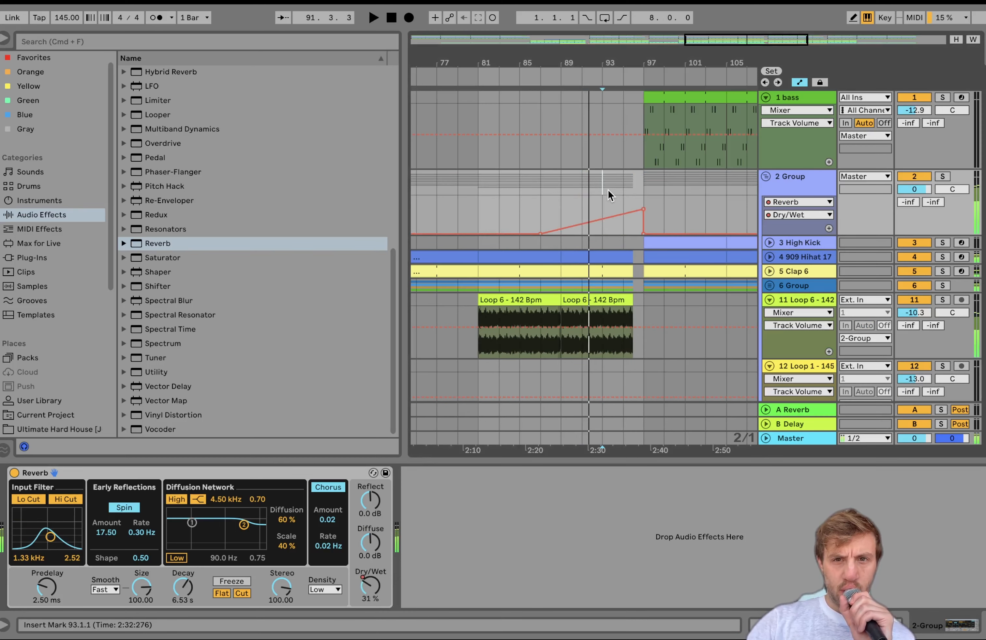
key(w)
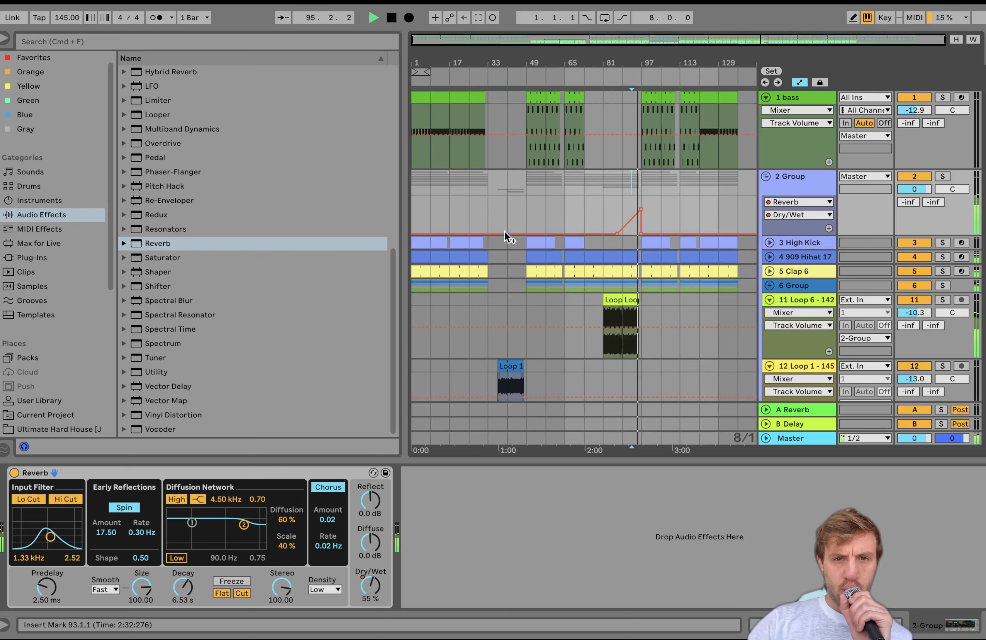
Automate the drum group's Reverb Dry/Wet to rise from 0% at bar 41 to 60% at bar 49 and drop back to 0%
click(525, 238)
click(525, 233)
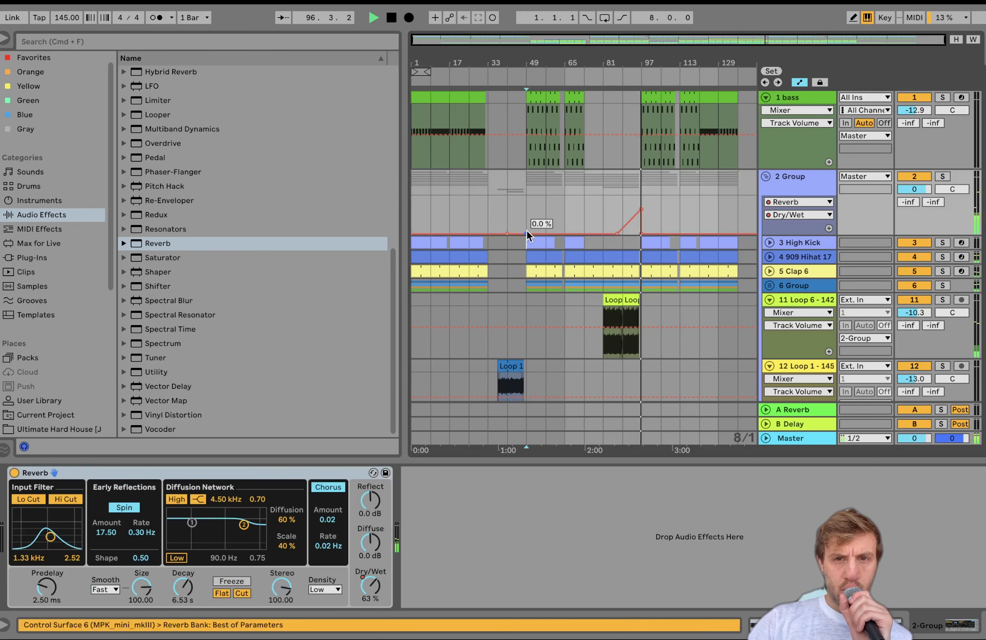
drag(519, 234, 526, 211)
key(space)
key(space)
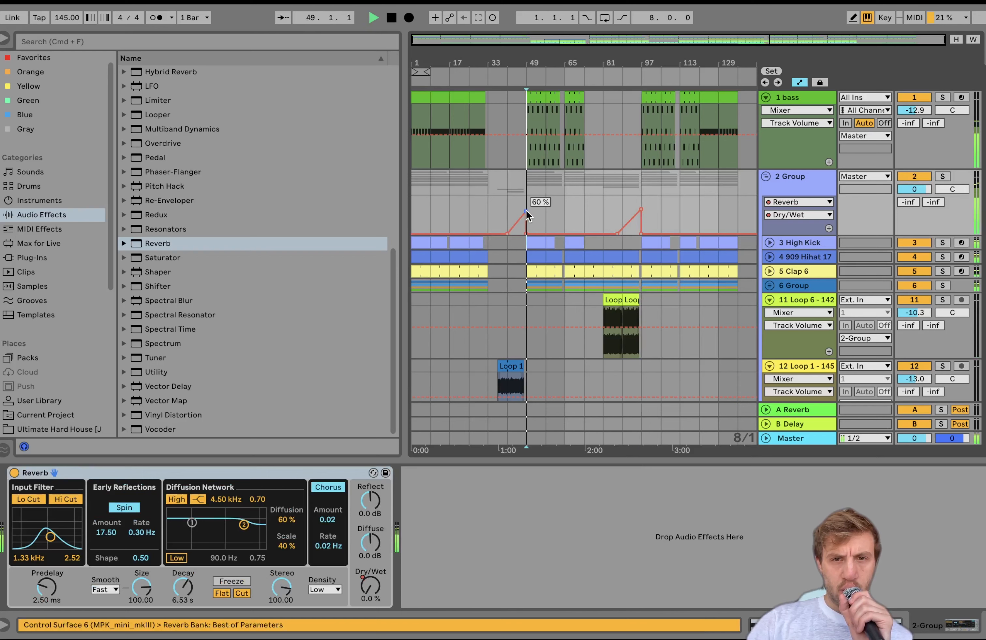
Audition the new reverb rise from bar 47 and lower its Dry/Wet peak at bar 49 to 32%
scroll(526, 210, up, 5)
key(space)
click(497, 196)
key(space)
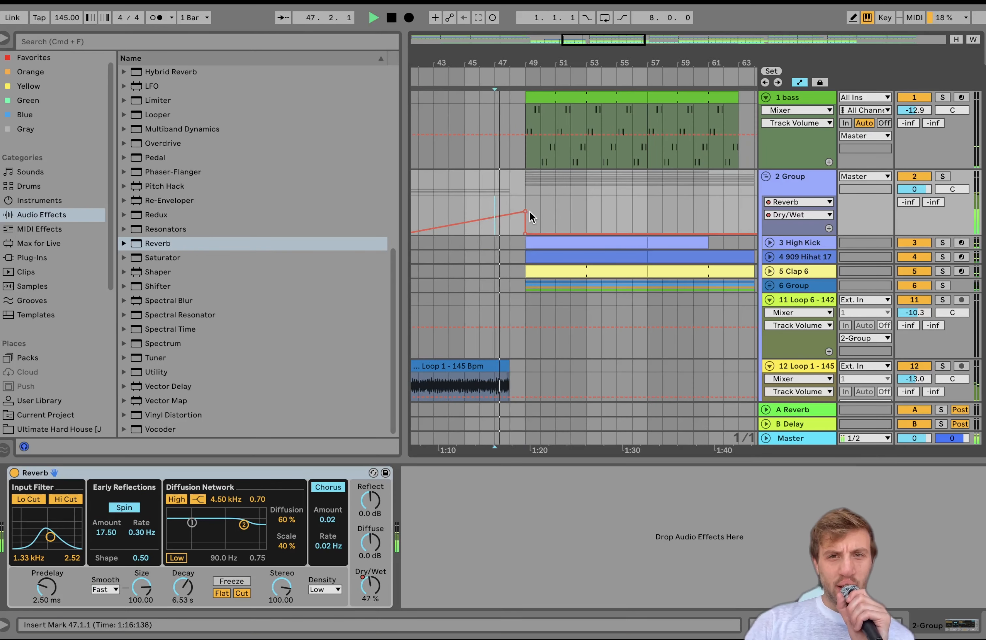
drag(525, 211, 525, 222)
key(space)
Lower the drum group's Dry/Wet peak at bar 97 to 20%, audition it from bar 95, and reduce it to 12%
scroll(525, 221, down, 5)
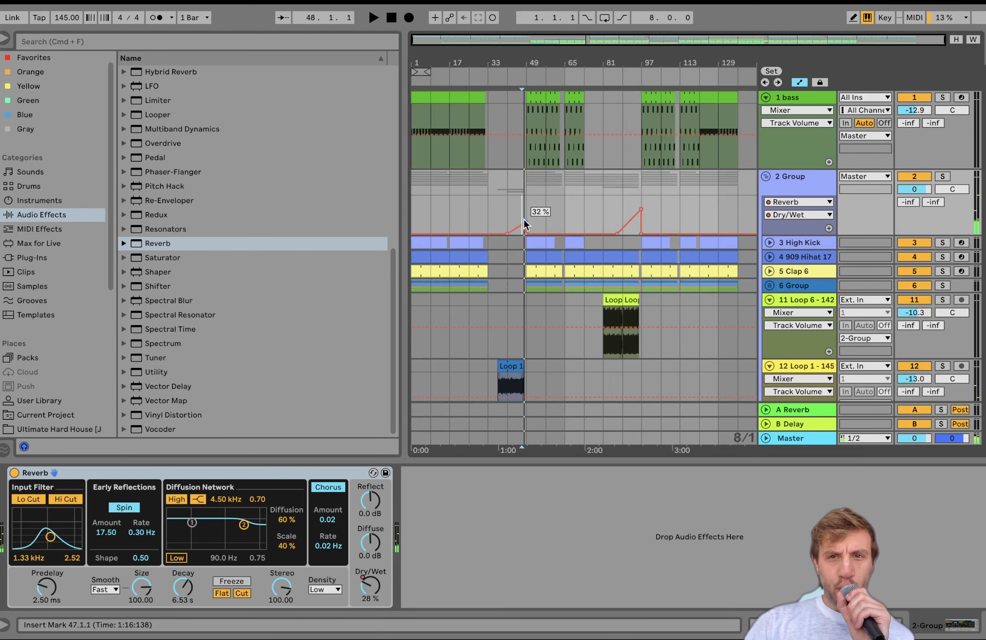
drag(640, 214, 641, 224)
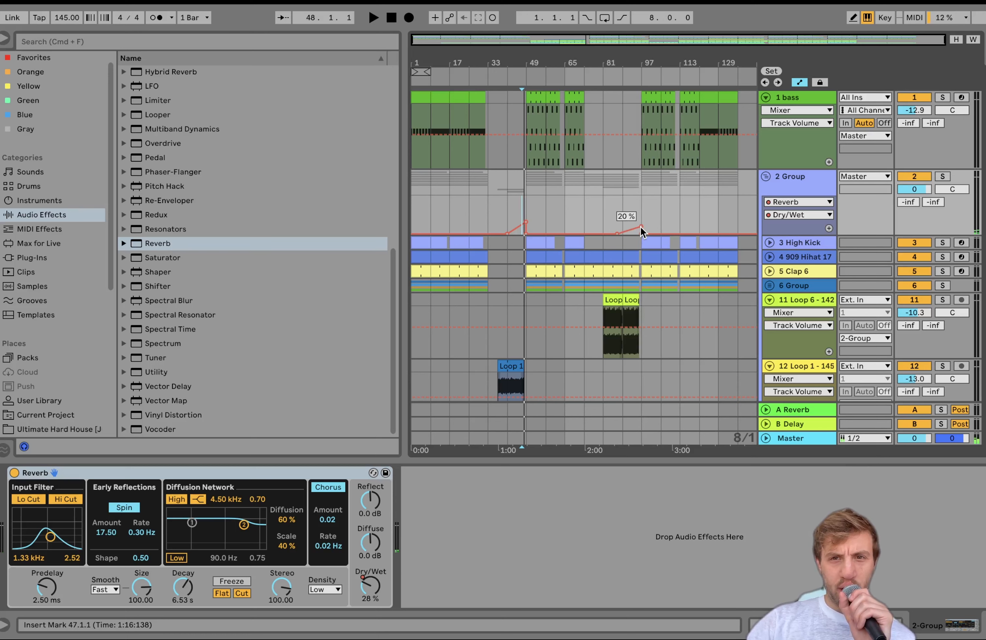
scroll(640, 228, up, 5)
click(628, 191)
key(space)
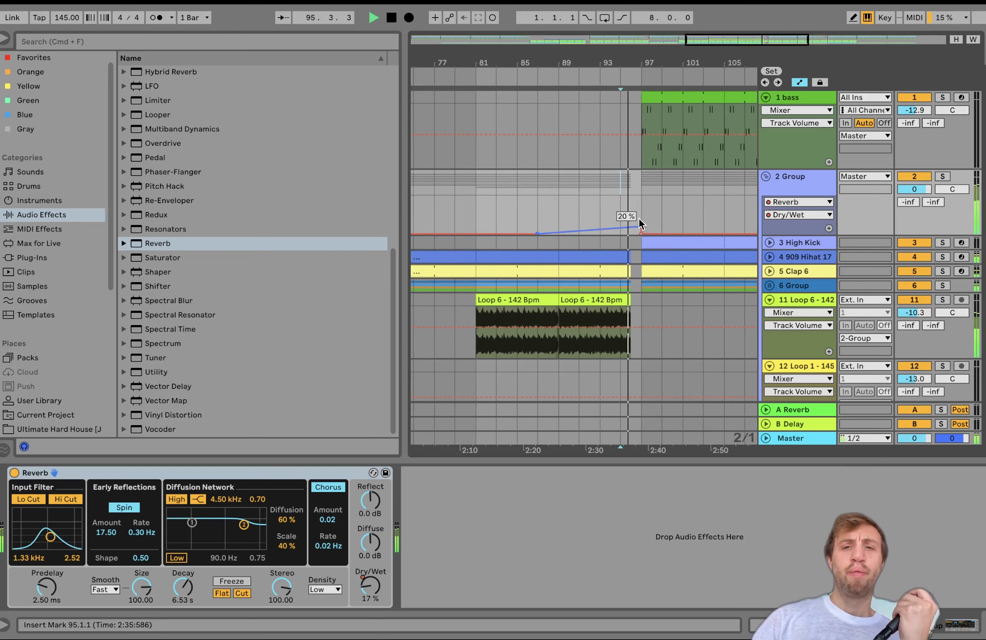
drag(639, 221, 642, 227)
scroll(642, 227, down, 5)
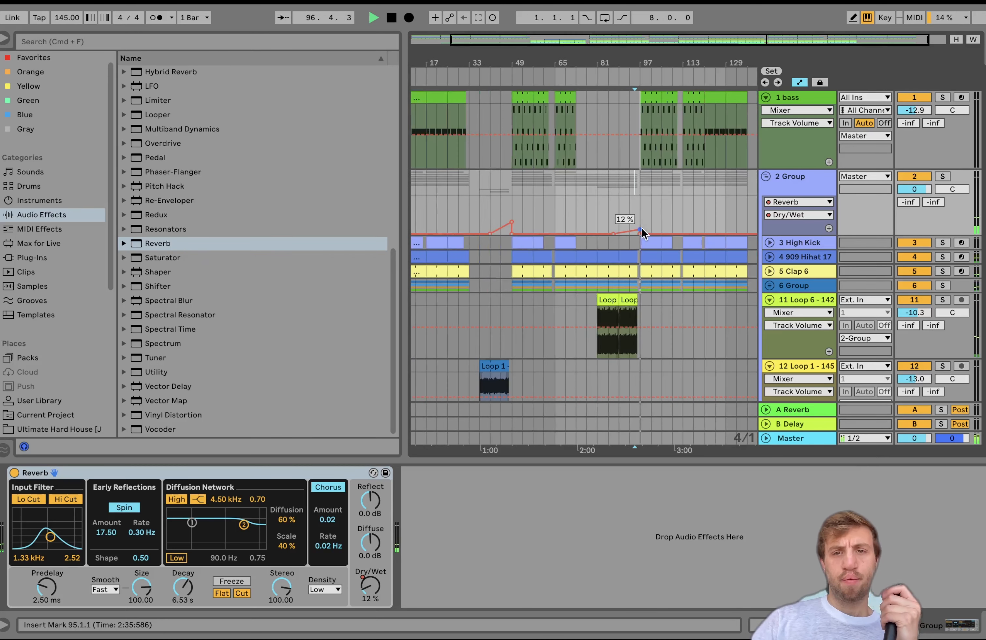
scroll(641, 227, down, 2)
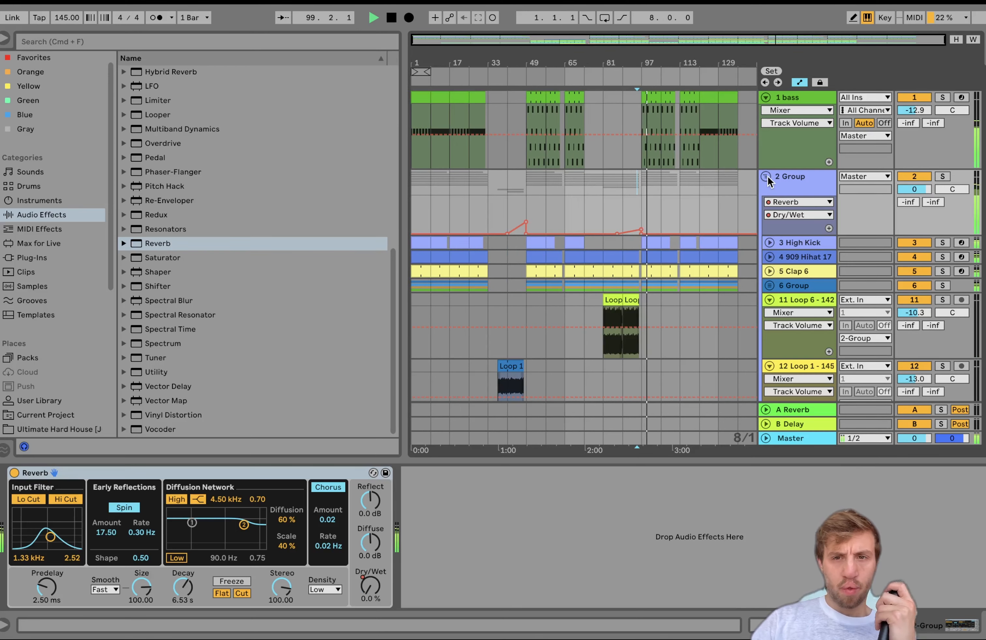
Stop playback and collapse the drum group and all other groups and tracks in the arrangement
click(798, 259)
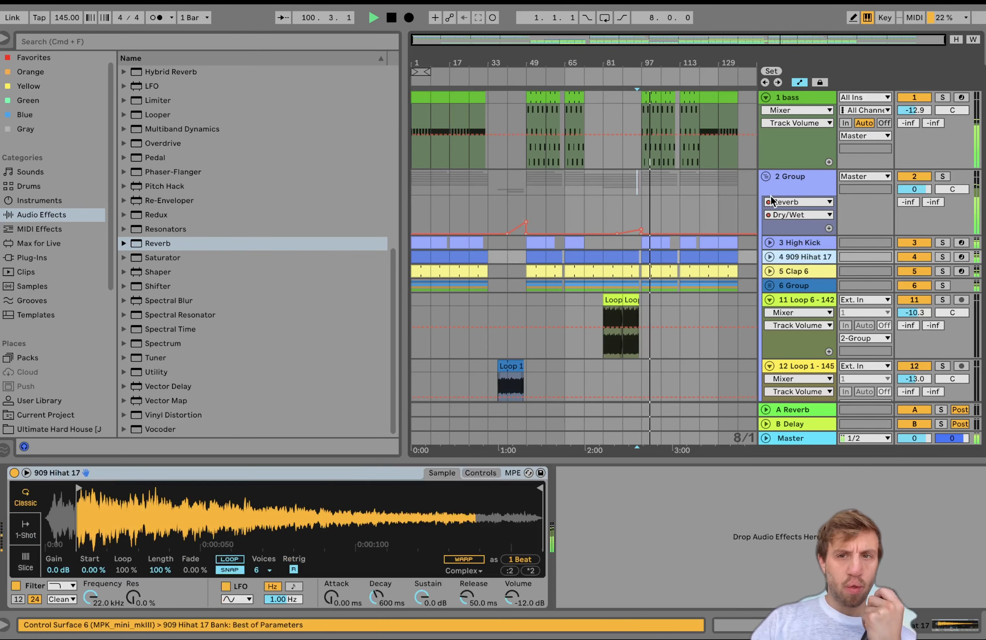
click(766, 175)
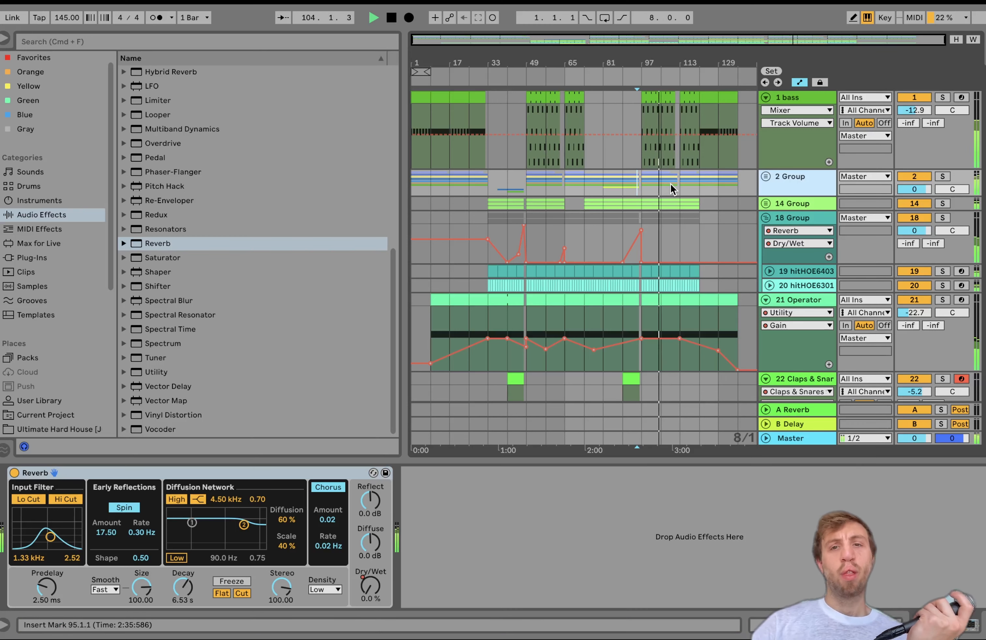
key(space)
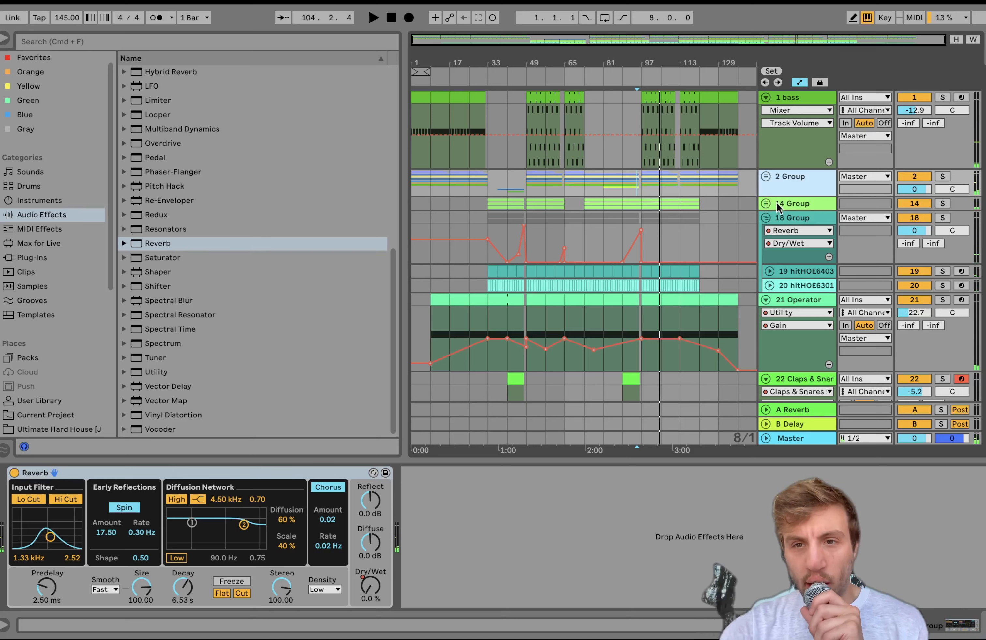
click(806, 220)
key(super+a)
key(u)
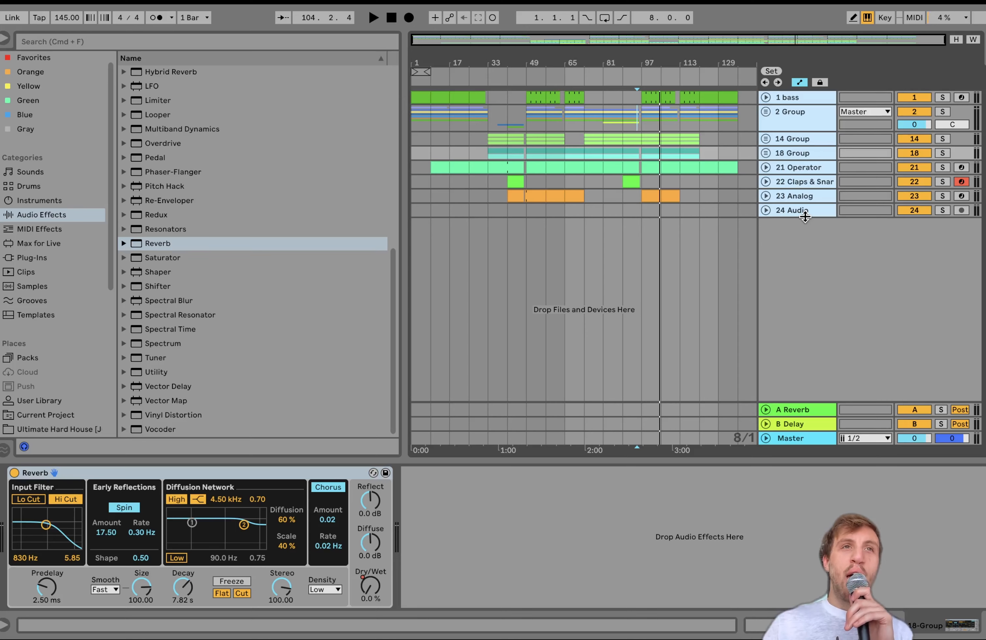
click(636, 125)
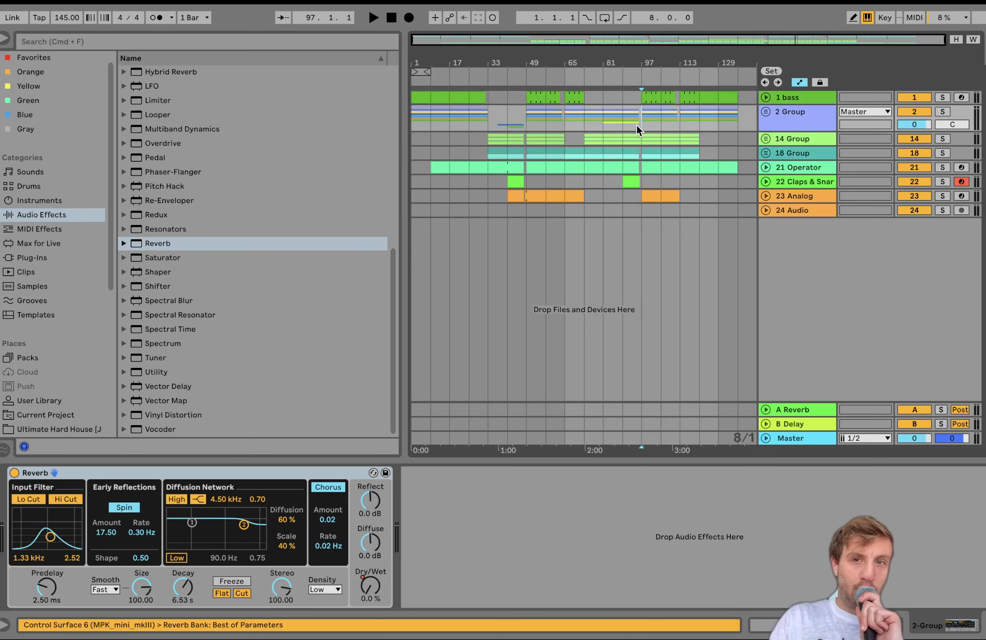